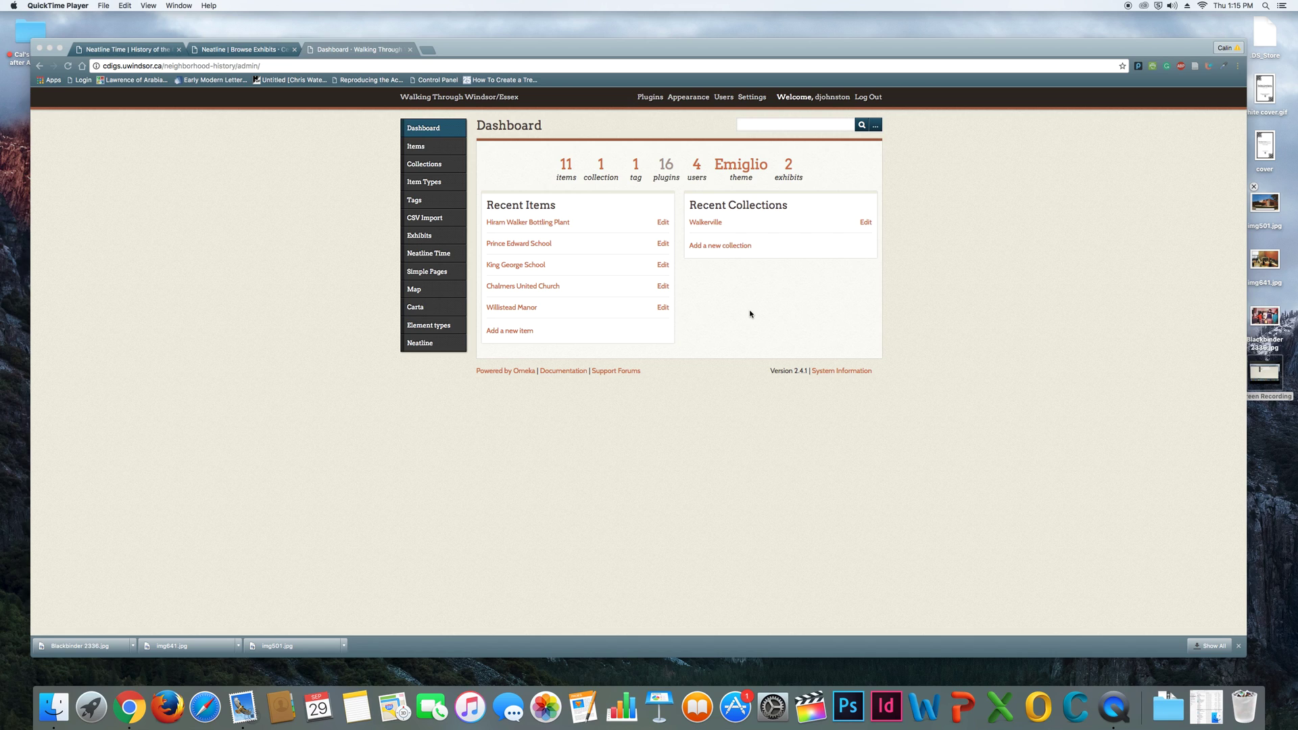
# Step: Go to the Neatline exhibits list in Omeka and start a new exhibit
pyautogui.click(424, 346)
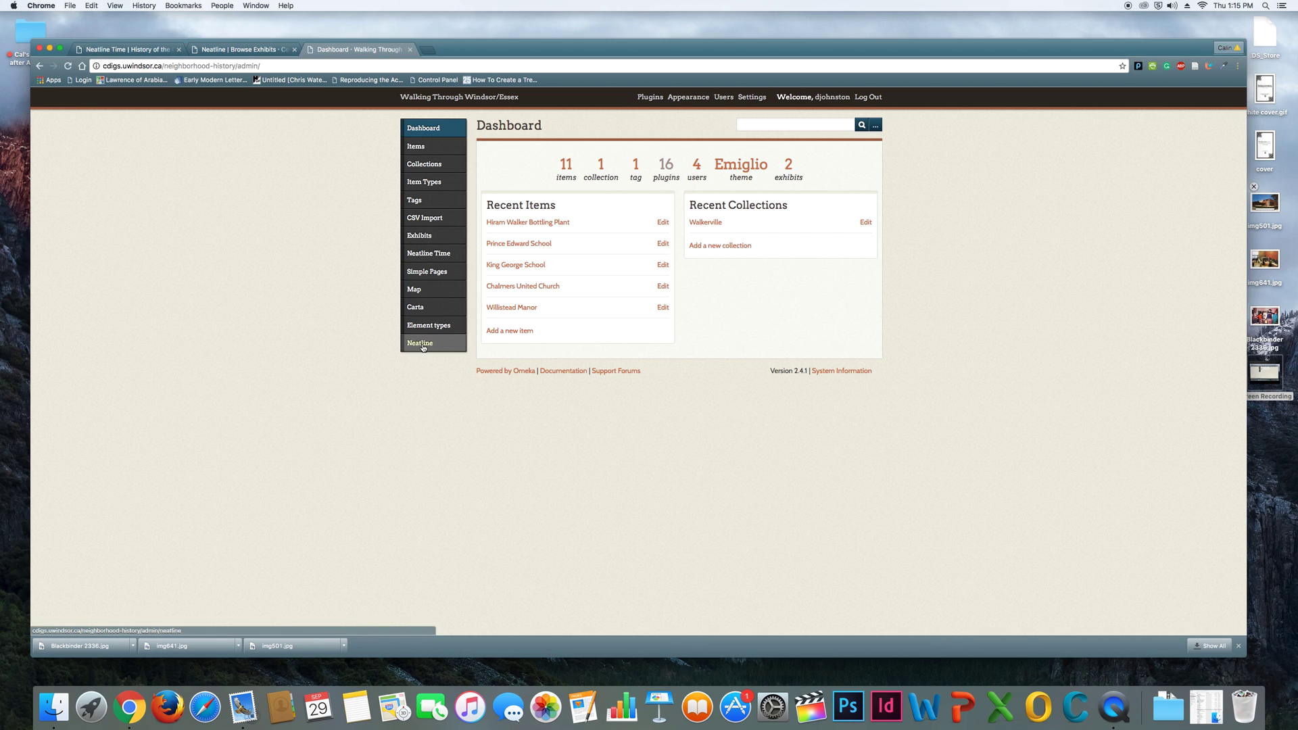
pyautogui.click(424, 346)
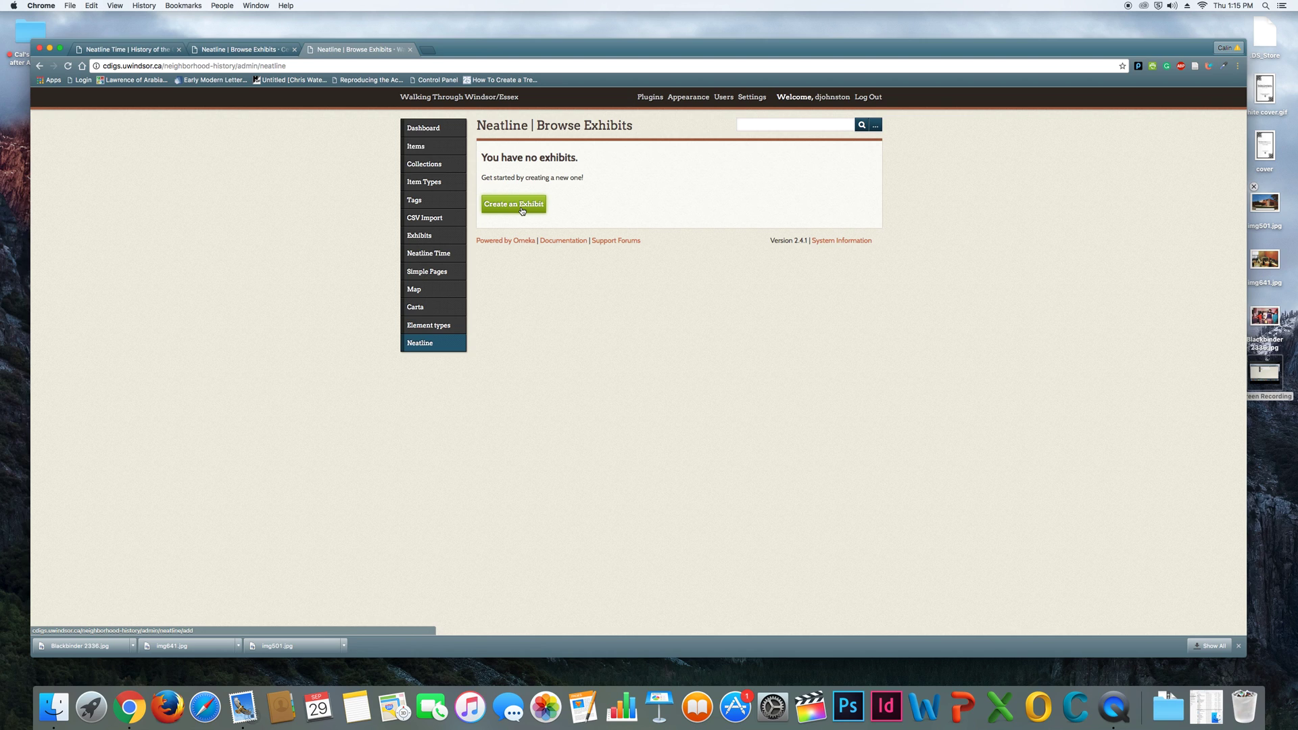
pyautogui.click(522, 211)
# Step: Title the exhibit 'Walkerville' and write the narrative 'Walking through Walkerville.'
pyautogui.click(601, 187)
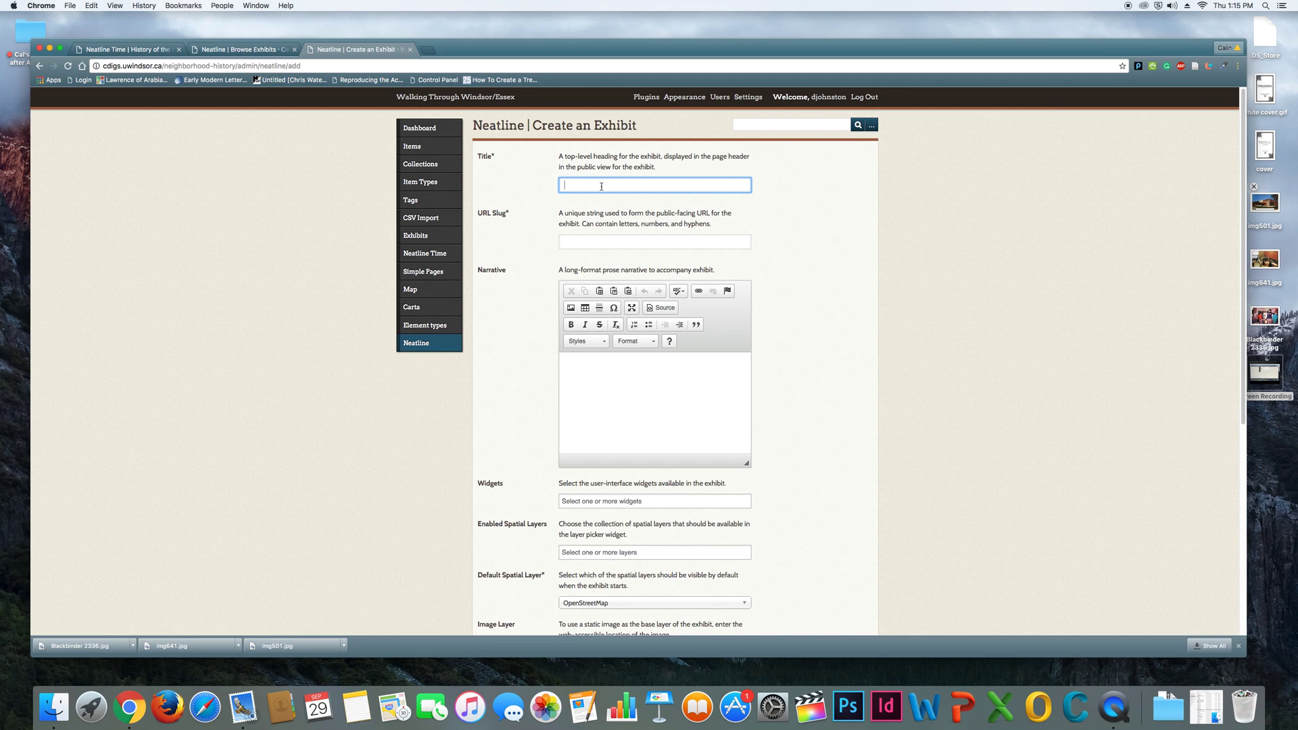
pyautogui.write('Walkerville')
pyautogui.click(647, 375)
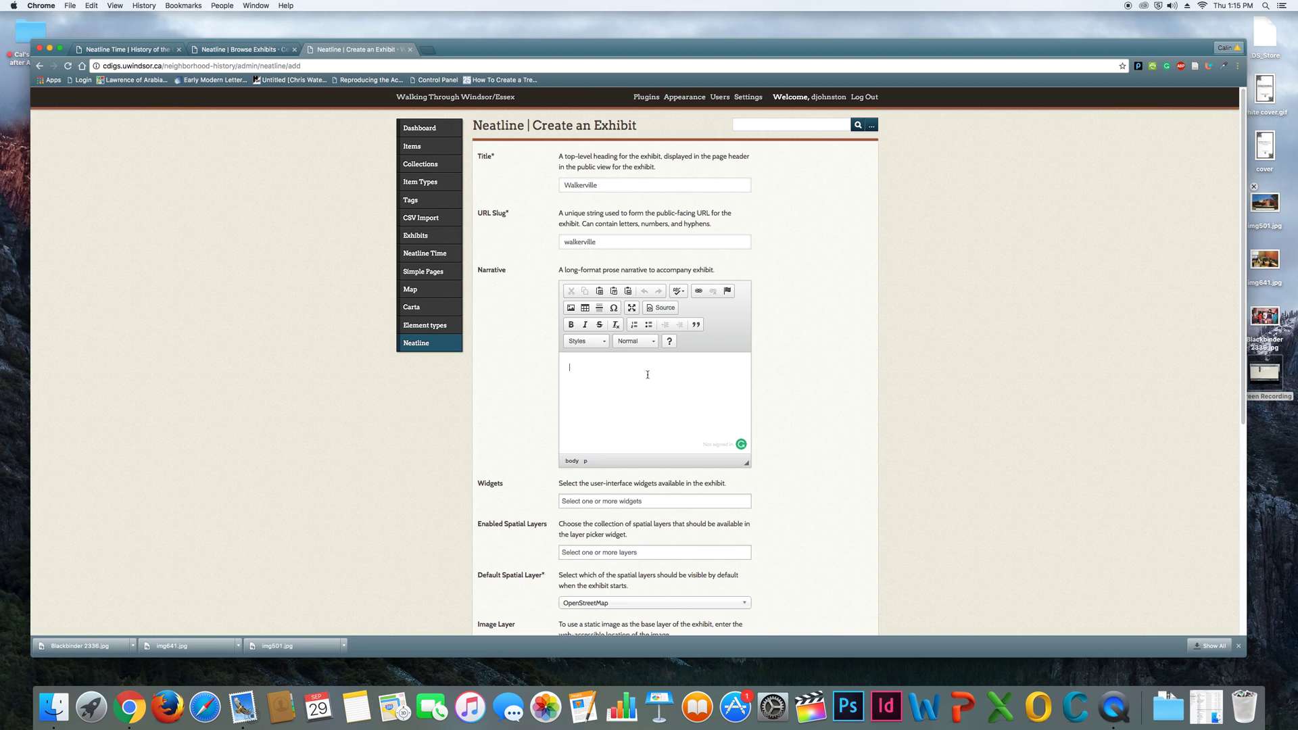
pyautogui.write('Walking through Walkerville.')
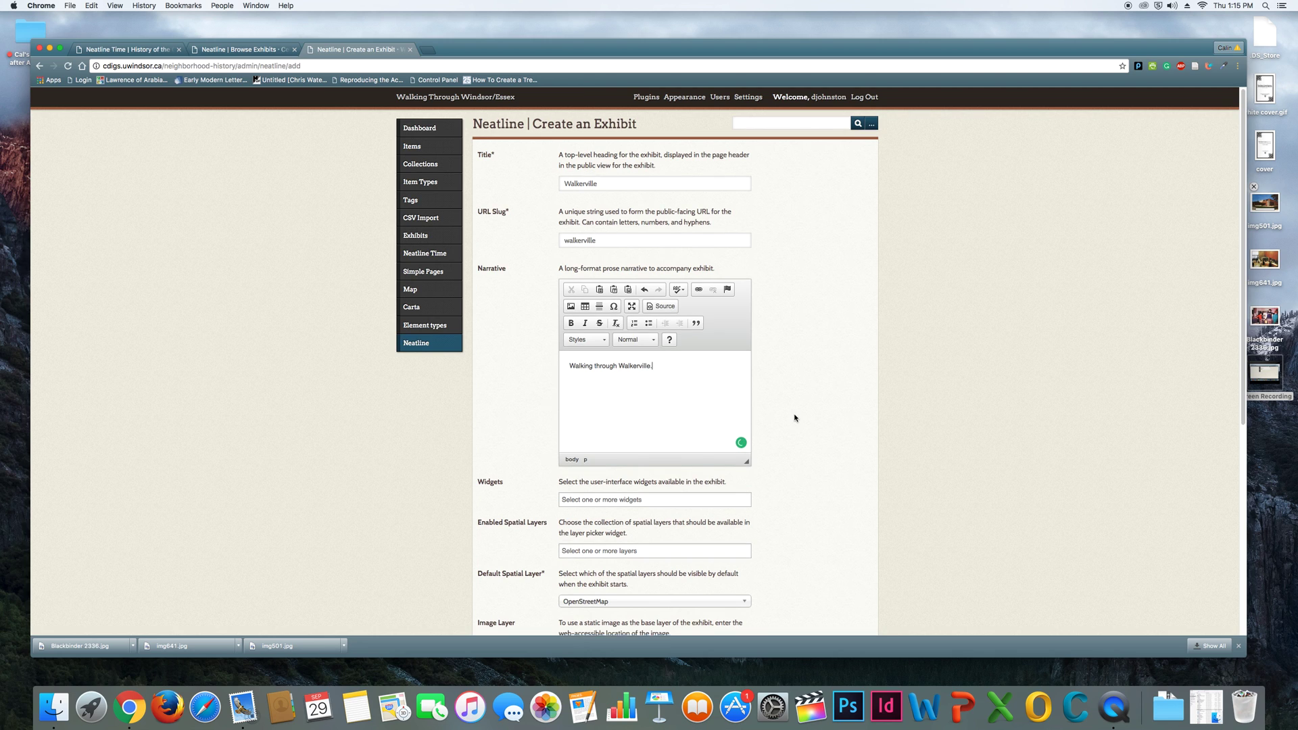
pyautogui.scroll(-5, 795, 419)
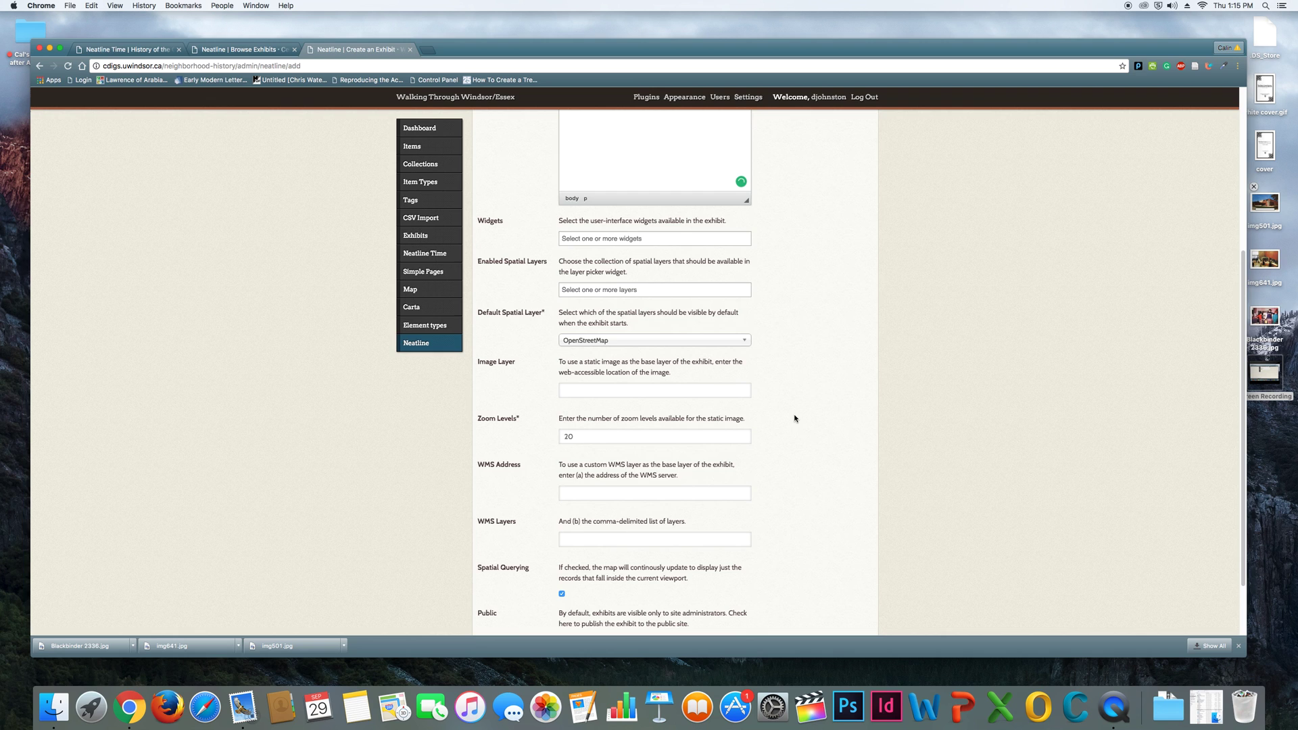
pyautogui.scroll(5, 796, 418)
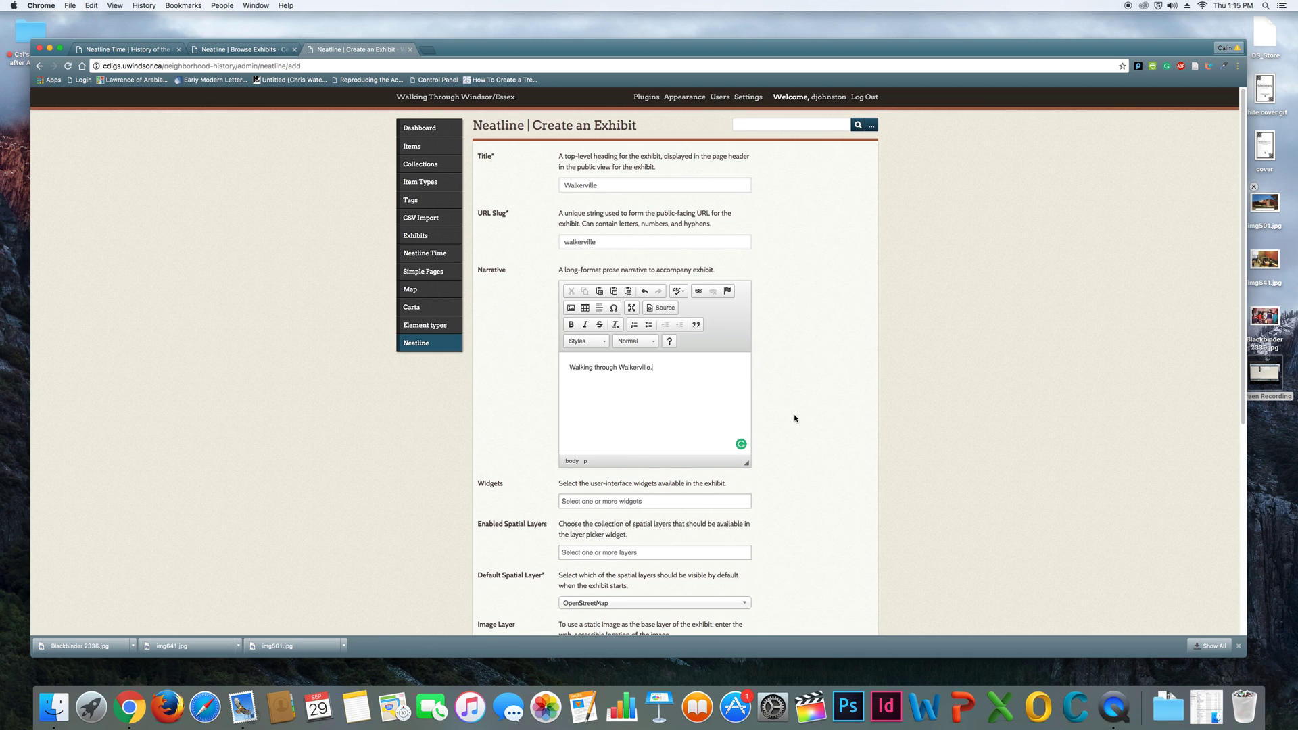
pyautogui.scroll(-5, 795, 418)
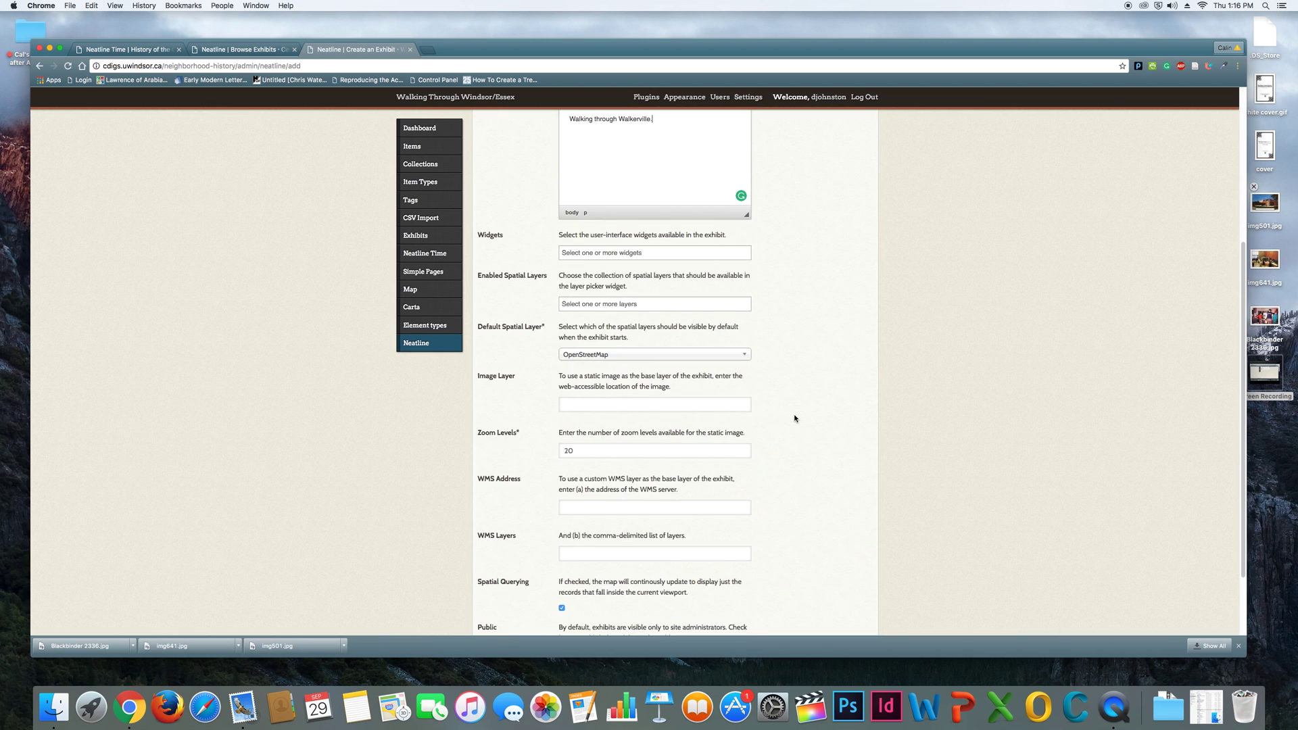
# Step: Add the Waypoints and SIMILE Timeline widgets to the exhibit
pyautogui.click(576, 253)
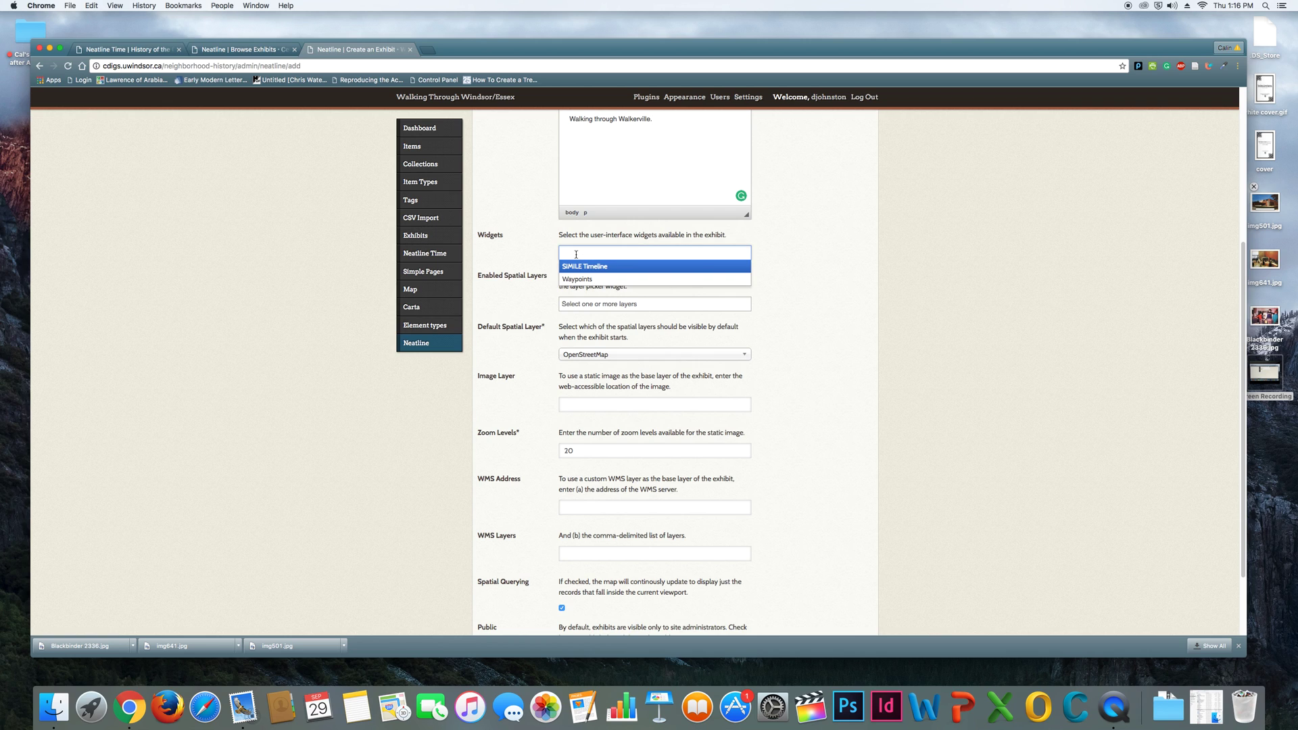
pyautogui.click(576, 279)
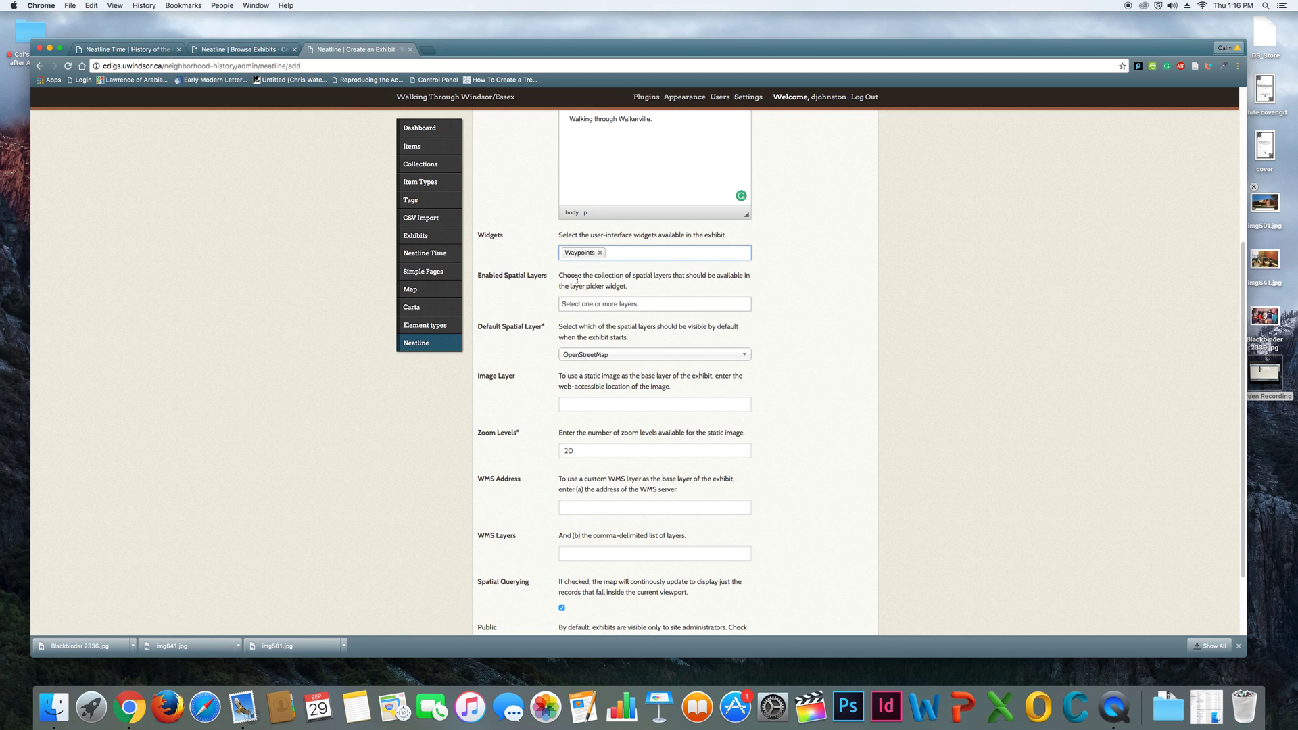
pyautogui.click(678, 253)
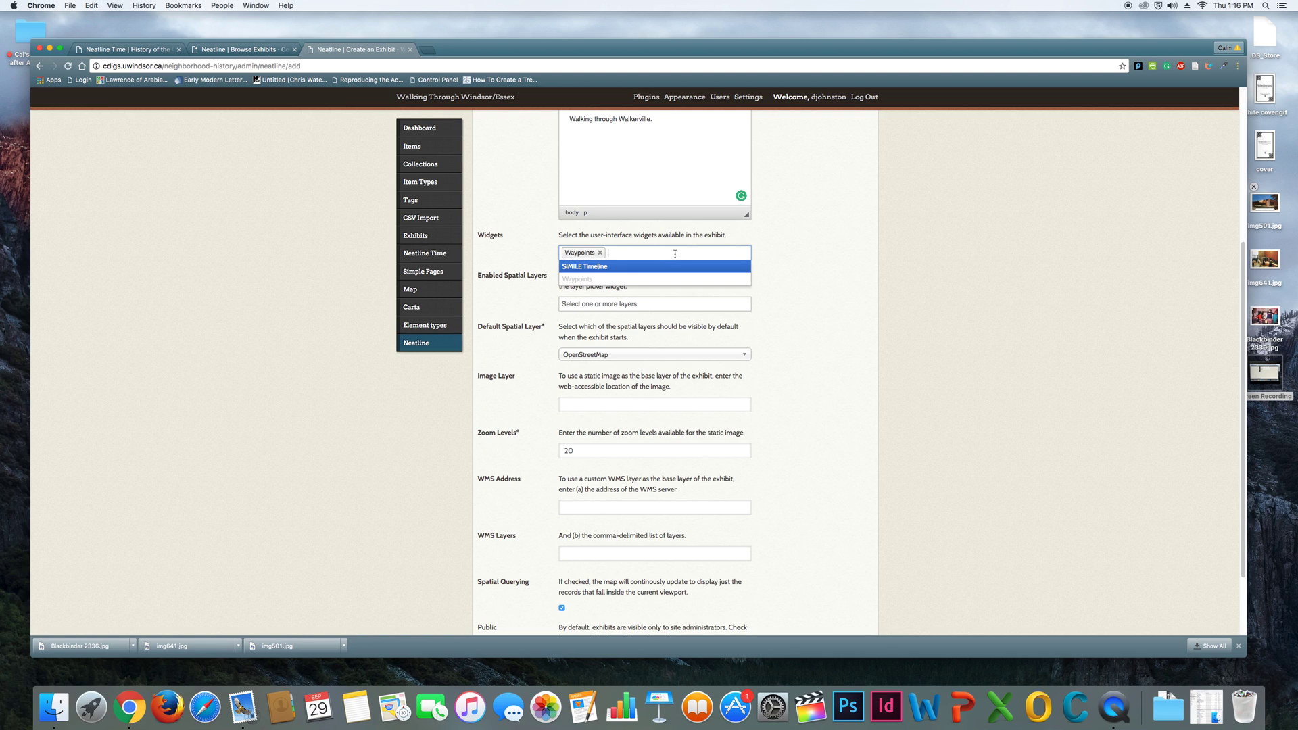
pyautogui.click(639, 267)
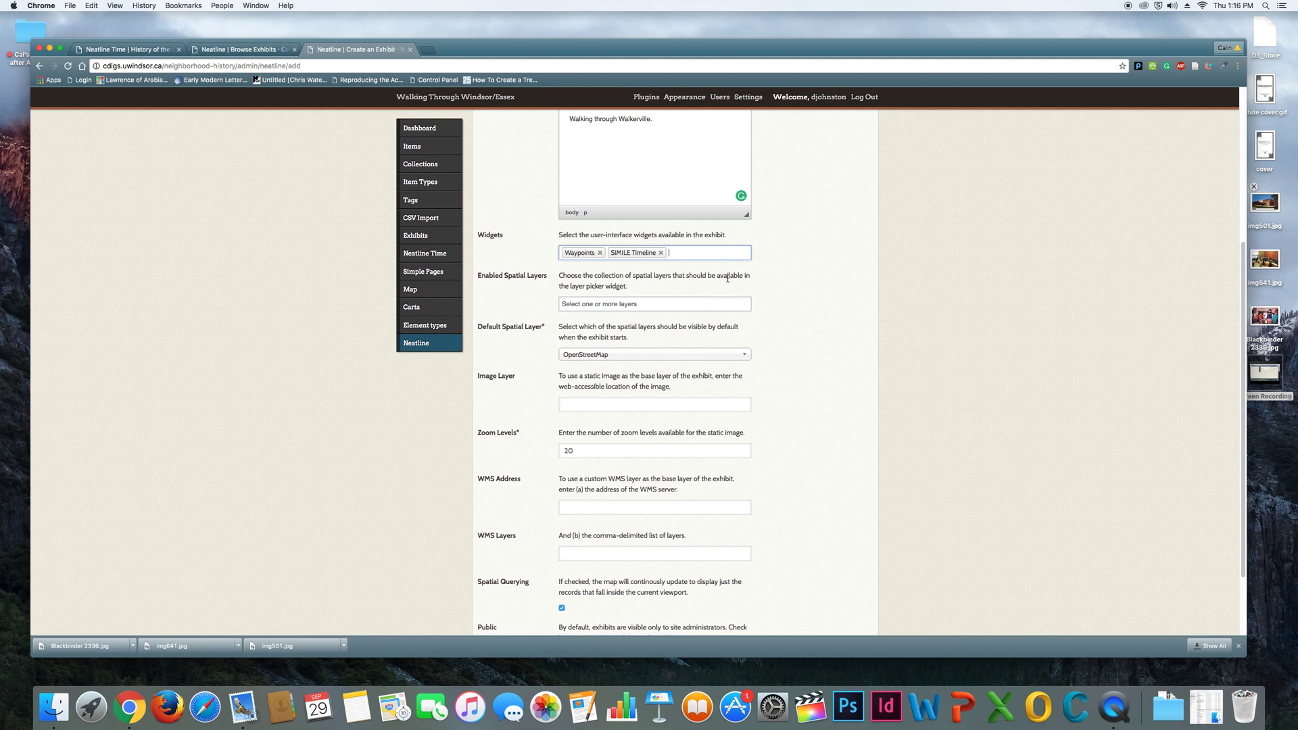
# Step: Enable the OpenStreetMap, Google Satellite and Stamen Terrain spatial layers
pyautogui.scroll(-3, 728, 278)
pyautogui.click(600, 212)
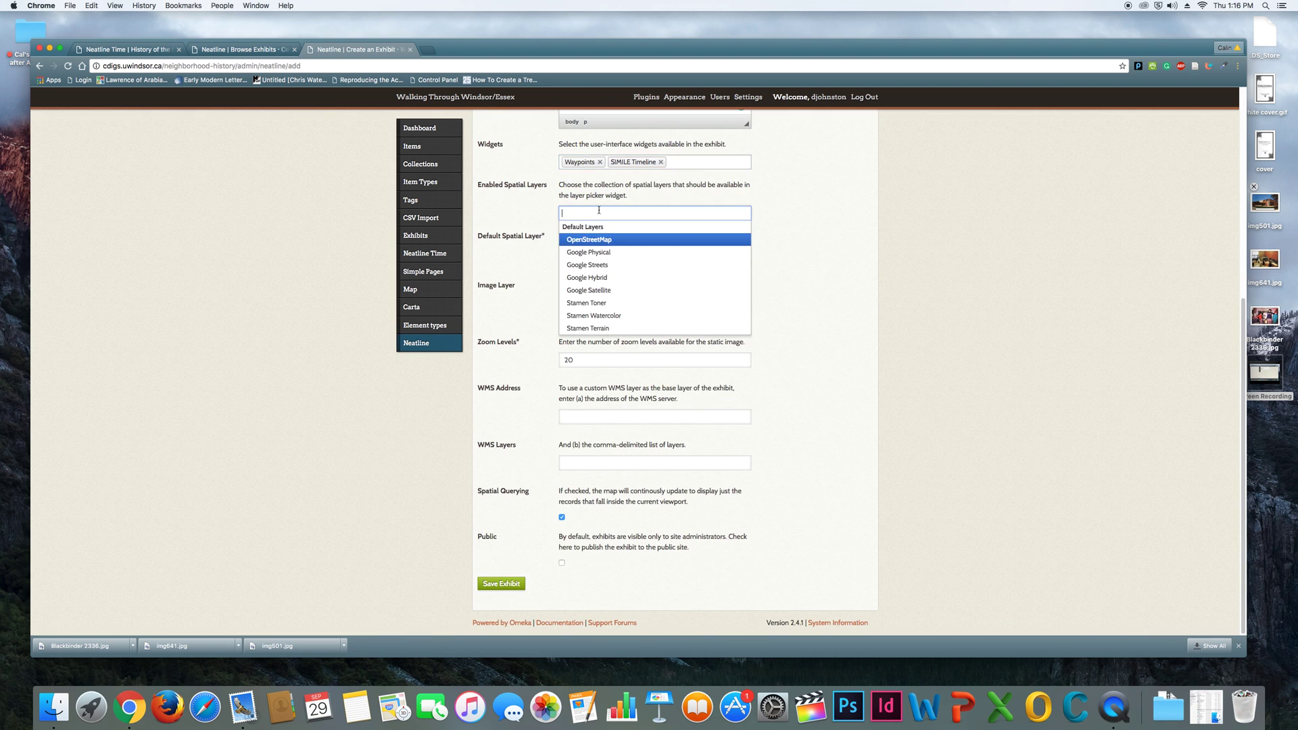
pyautogui.click(596, 240)
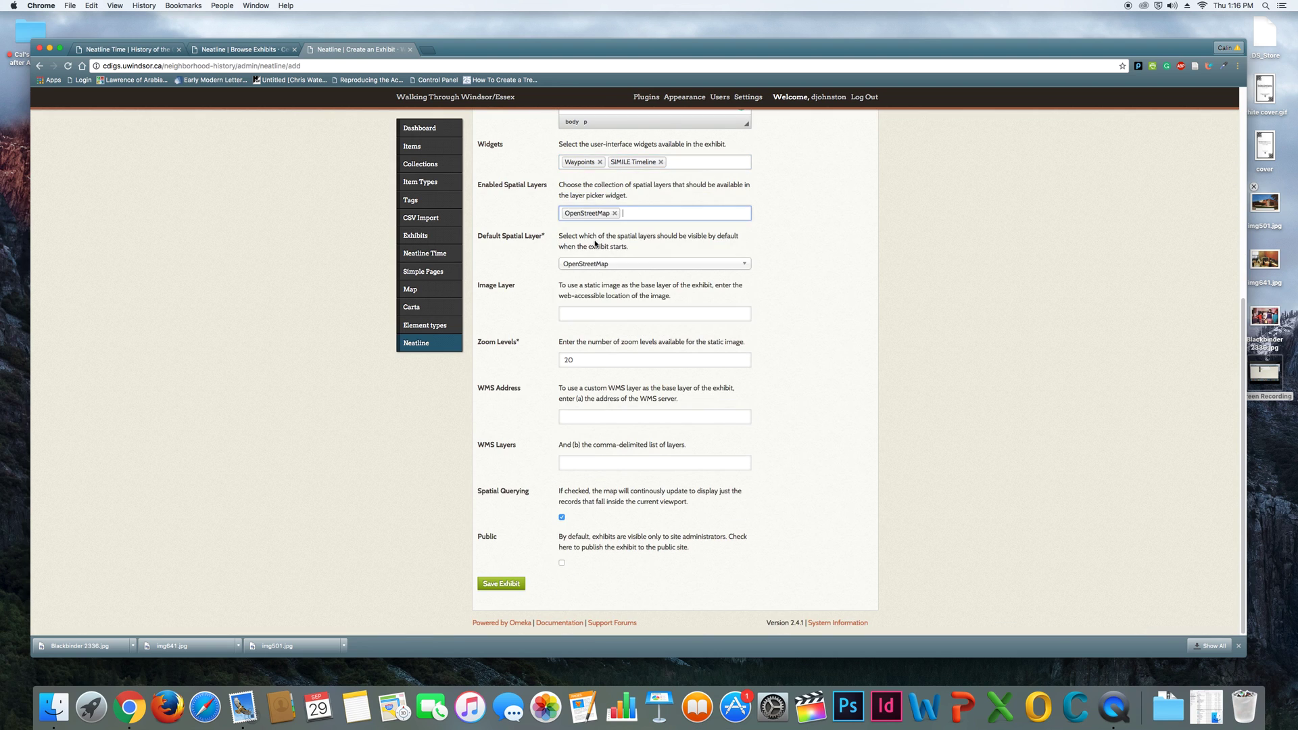
pyautogui.click(616, 214)
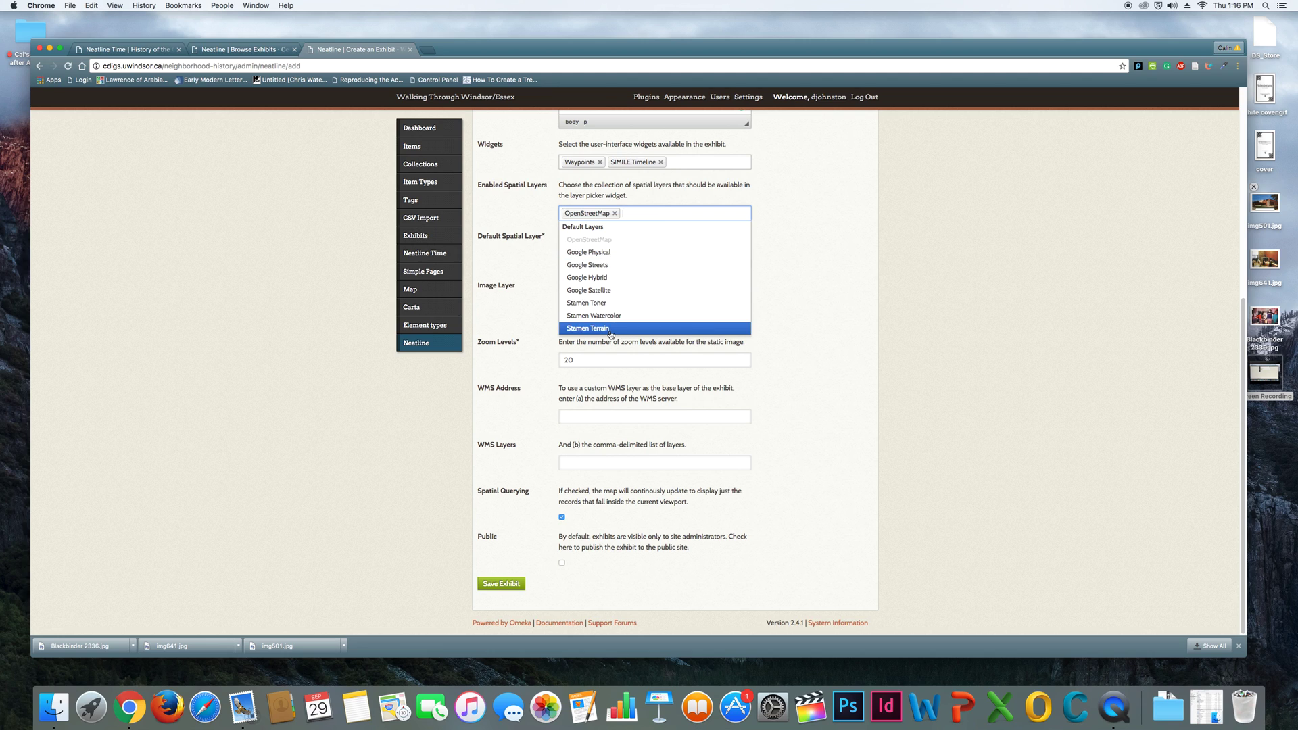
pyautogui.click(610, 292)
pyautogui.click(693, 213)
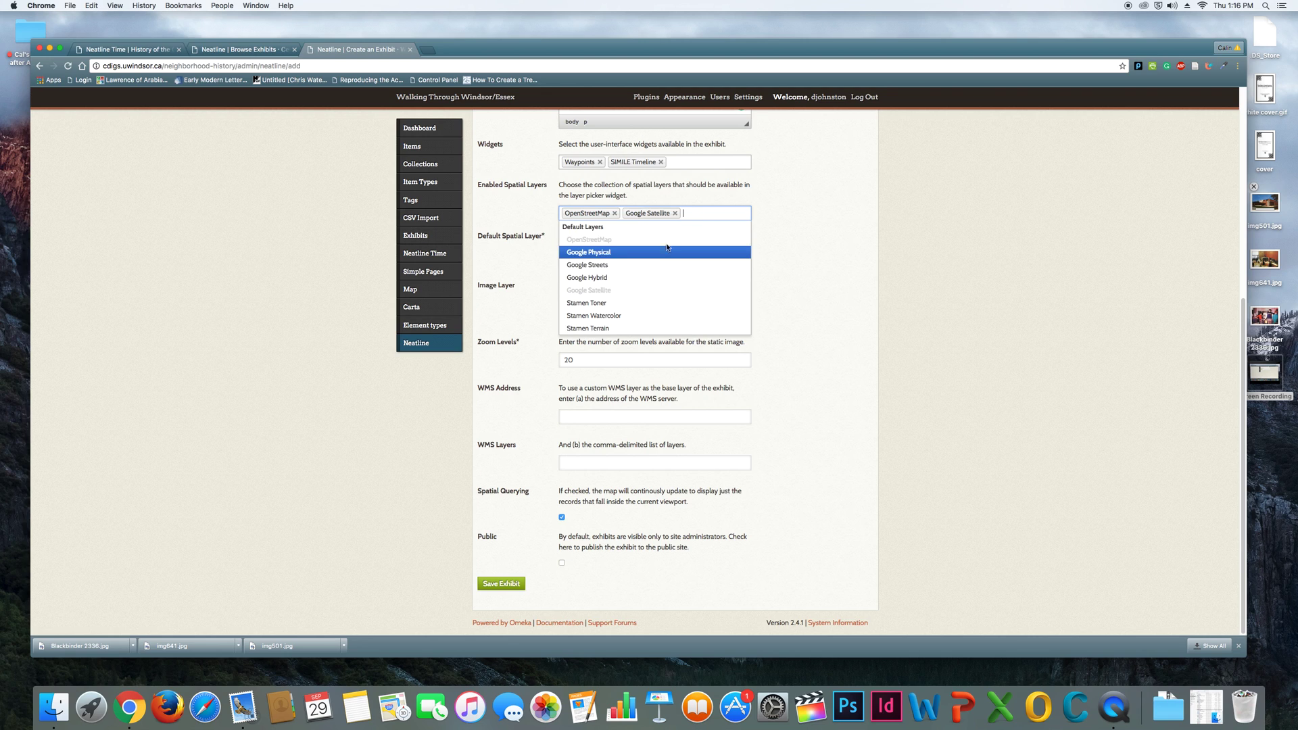
pyautogui.click(608, 329)
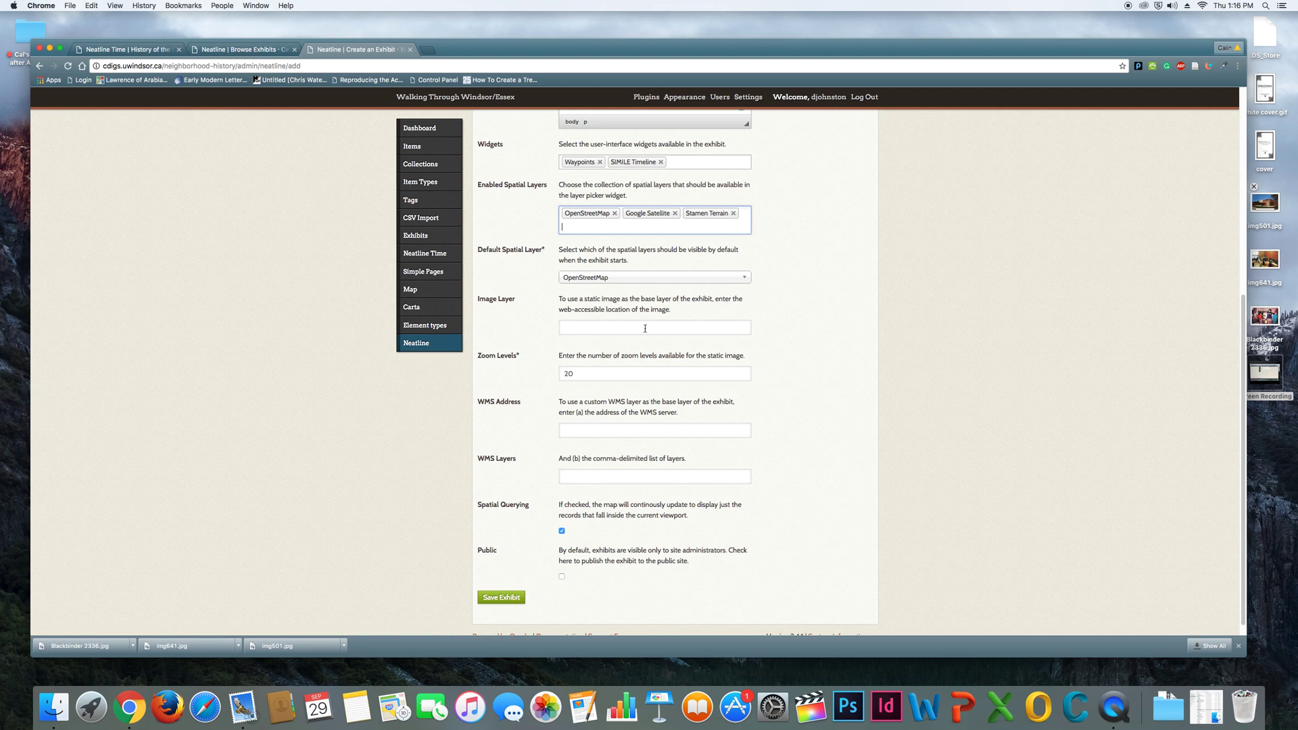
# Step: Save the exhibit, then open Walkerville from the exhibits list in the Neatline editor
pyautogui.click(514, 599)
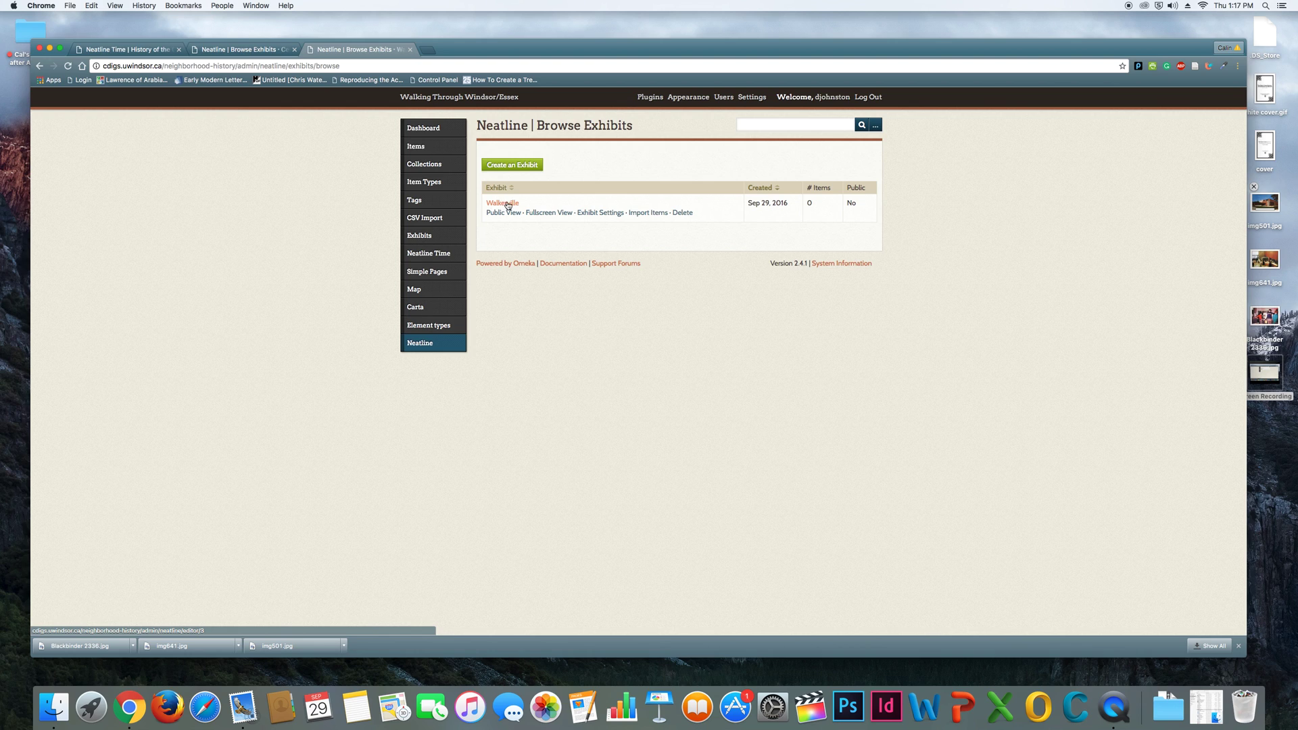
pyautogui.click(506, 206)
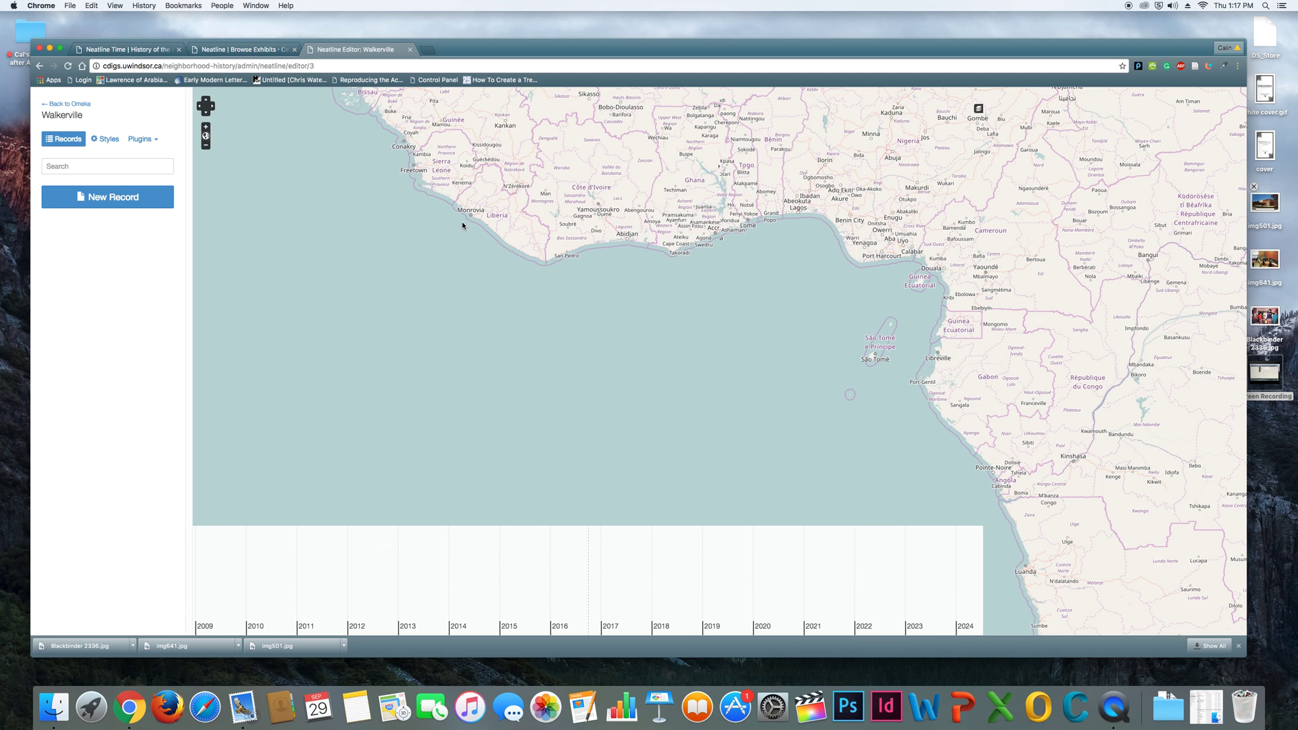
# Step: Pan and zoom the map from North America down to Walkerville's streets in Windsor
pyautogui.scroll(-2, 463, 225)
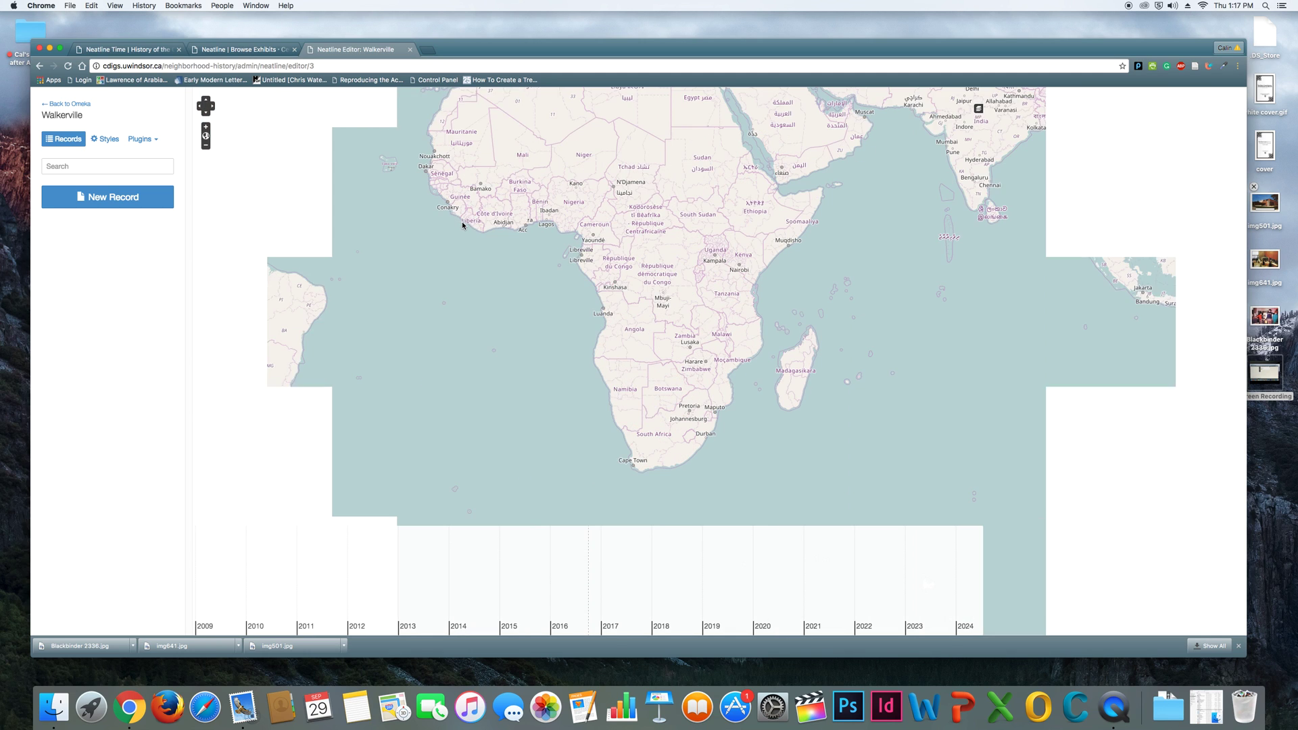
pyautogui.moveTo(435, 229); pyautogui.dragTo(960, 307)
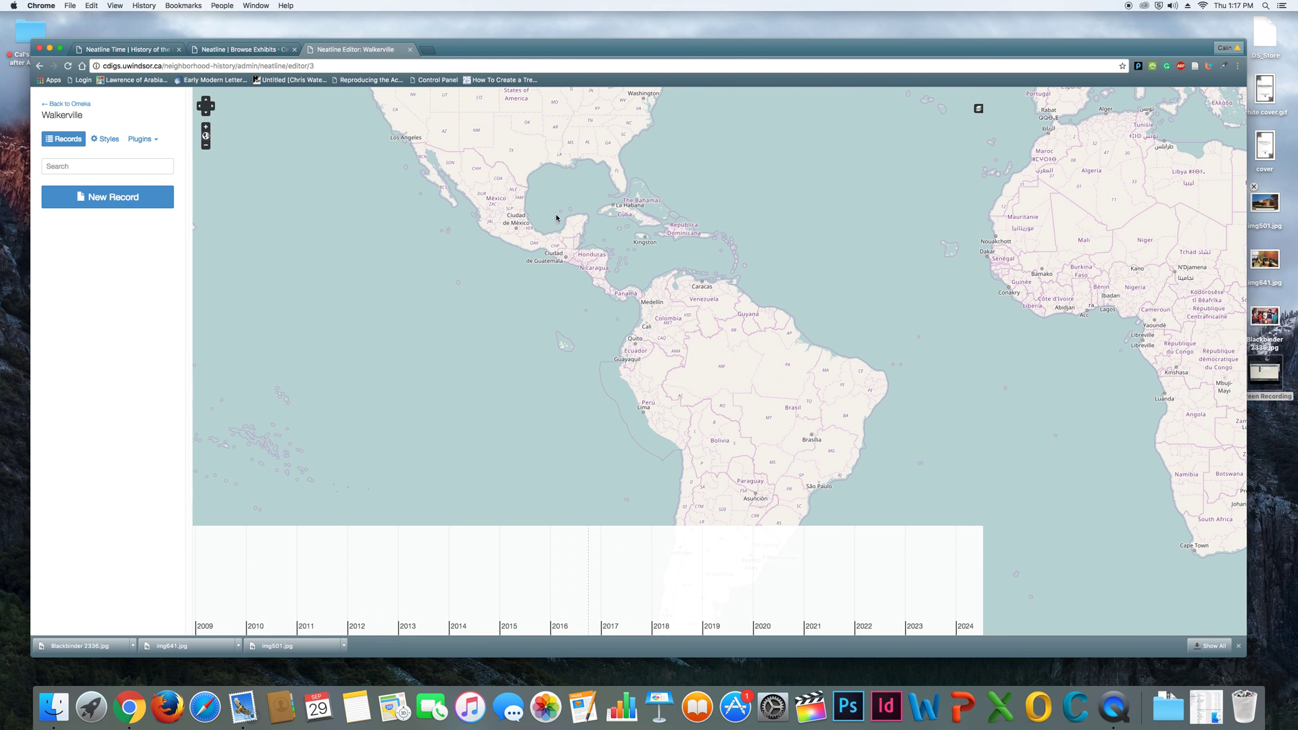
pyautogui.moveTo(557, 218); pyautogui.dragTo(631, 377)
pyautogui.scroll(1, 714, 251)
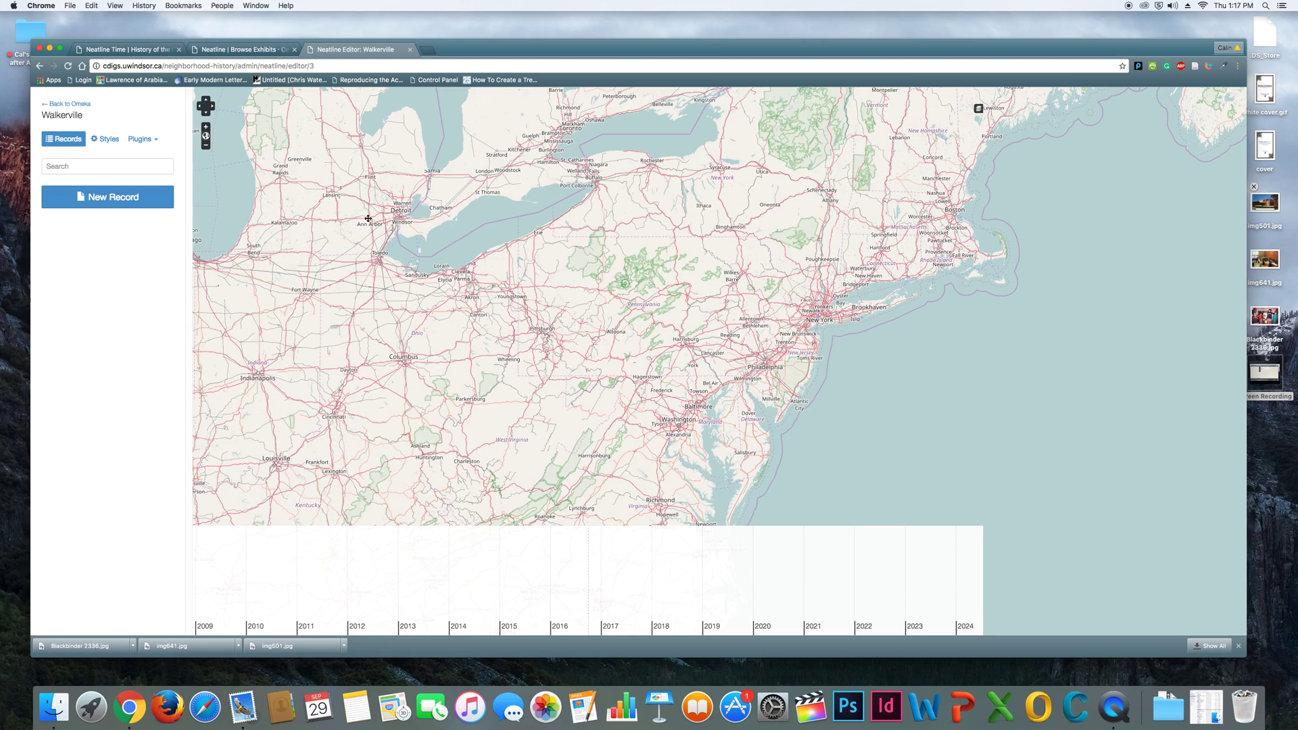
pyautogui.moveTo(368, 218); pyautogui.dragTo(406, 290)
pyautogui.scroll(1, 420, 265)
pyautogui.scroll(1, 426, 269)
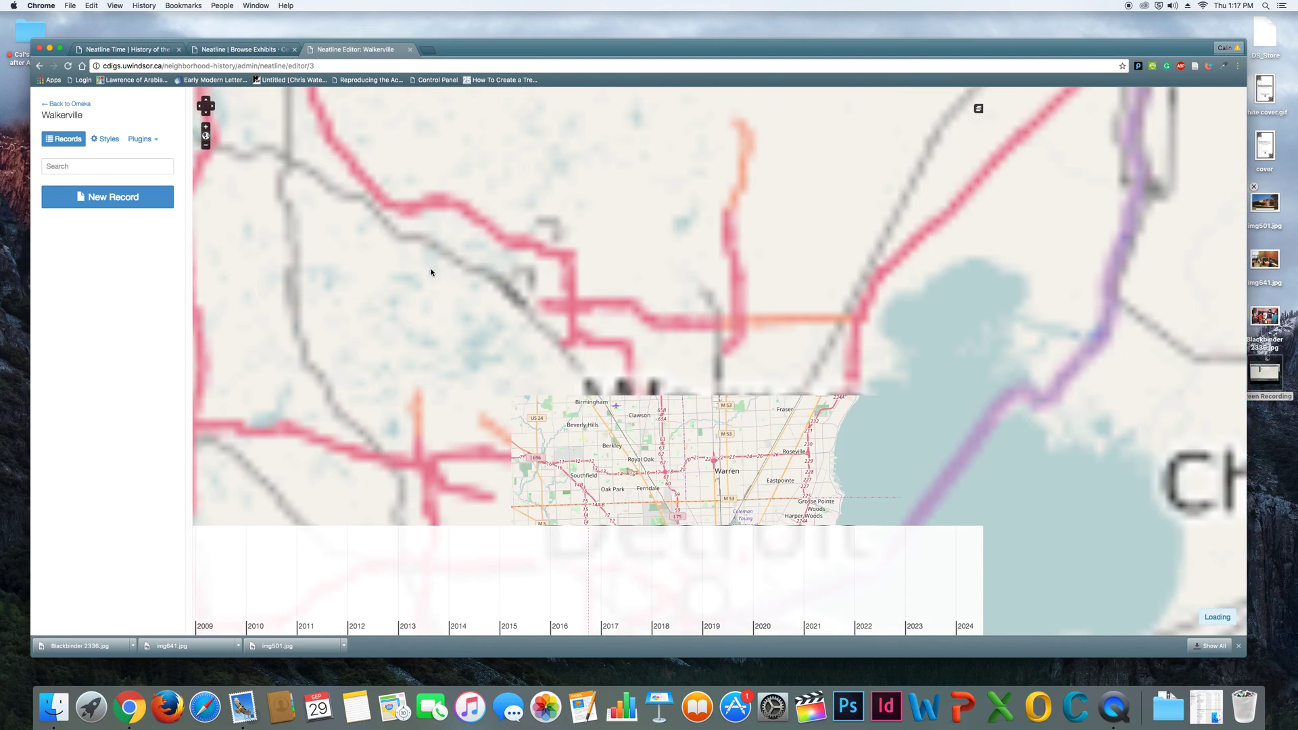
pyautogui.moveTo(612, 484); pyautogui.dragTo(531, 282)
pyautogui.scroll(3, 571, 292)
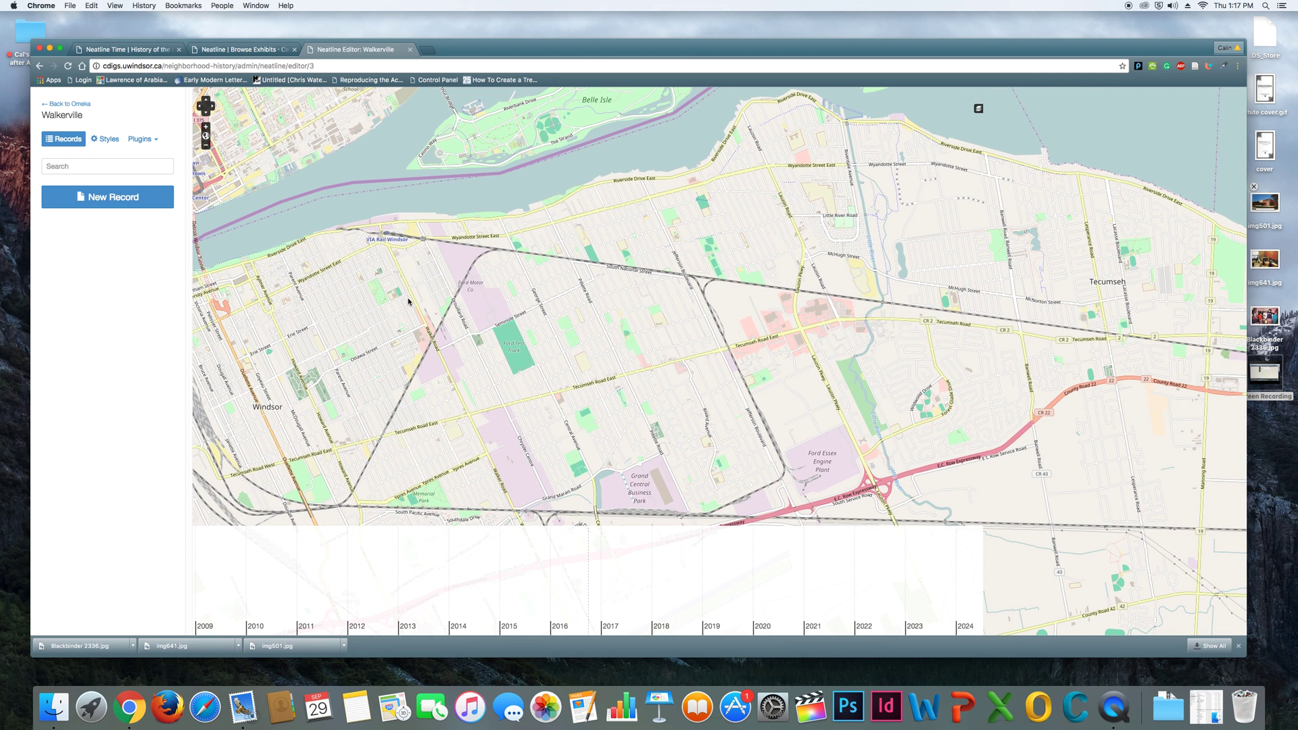
pyautogui.scroll(1, 435, 295)
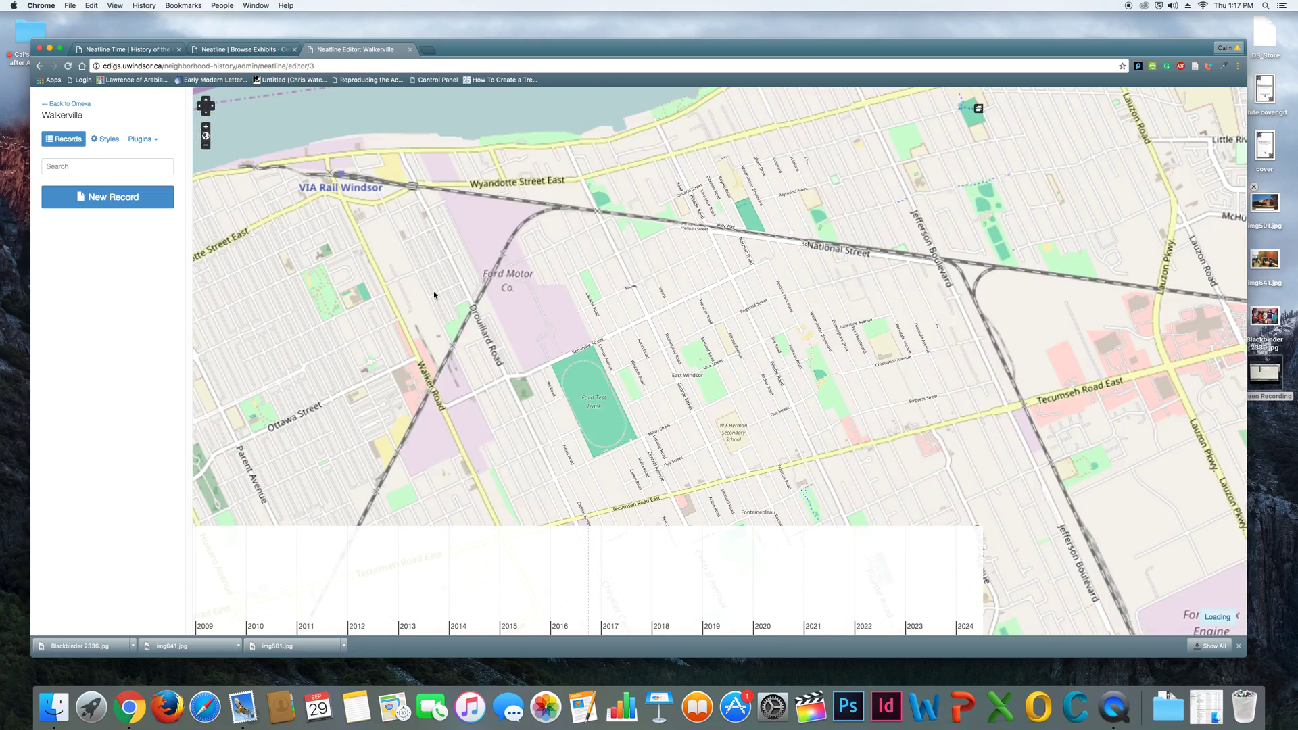
pyautogui.moveTo(558, 300); pyautogui.dragTo(791, 196)
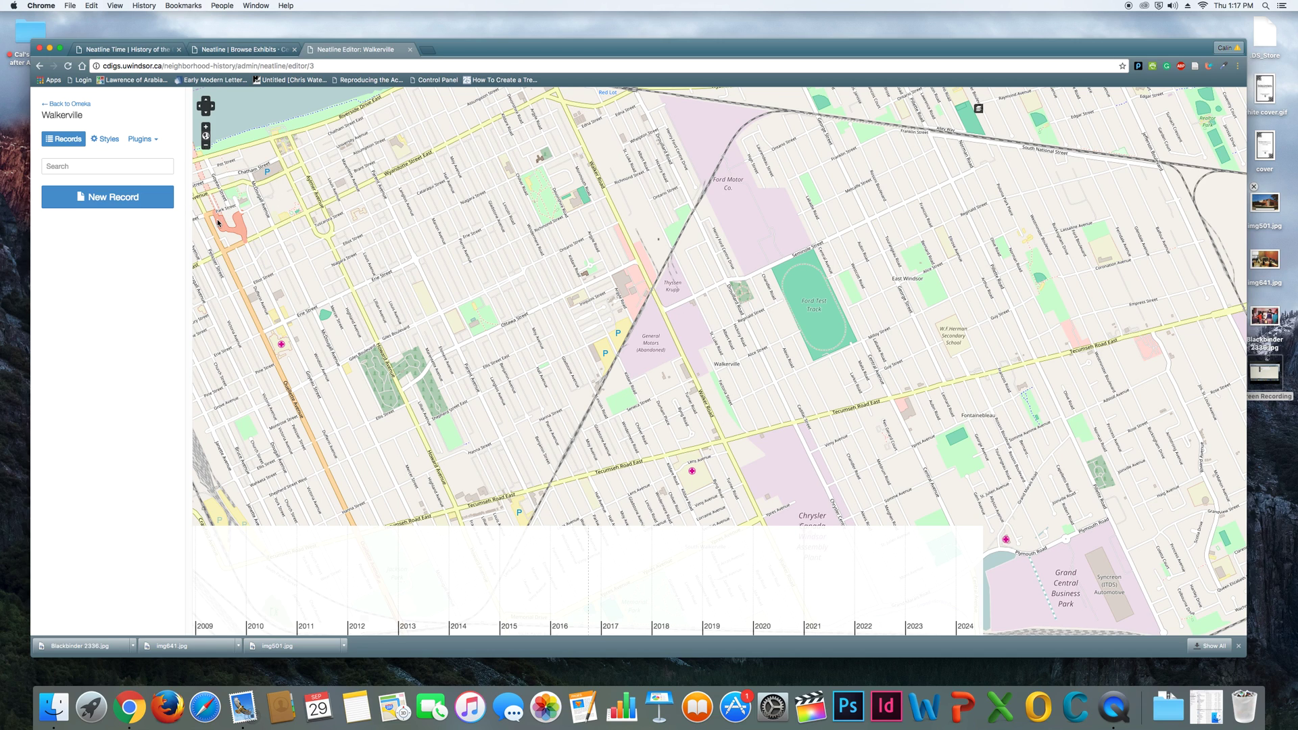
# Step: In Styles, save the current view as the default map focus with zoom 15
pyautogui.click(106, 139)
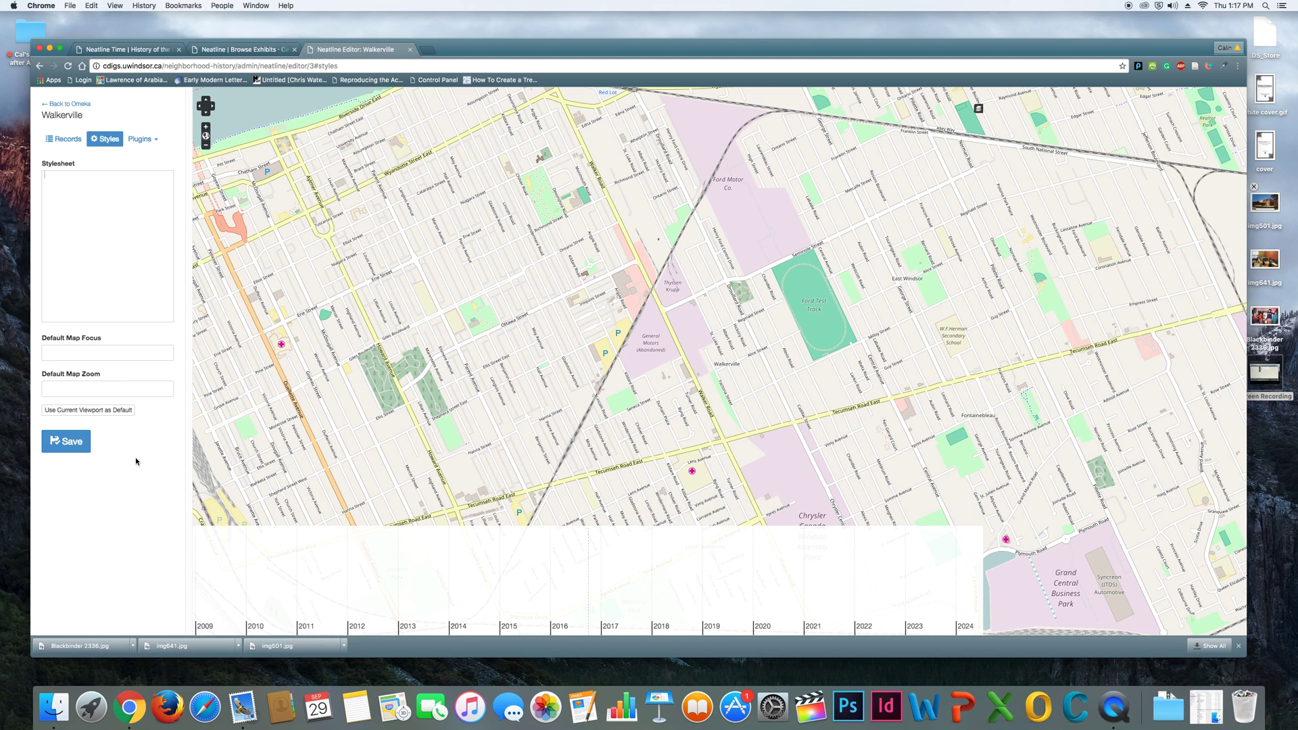
pyautogui.click(63, 410)
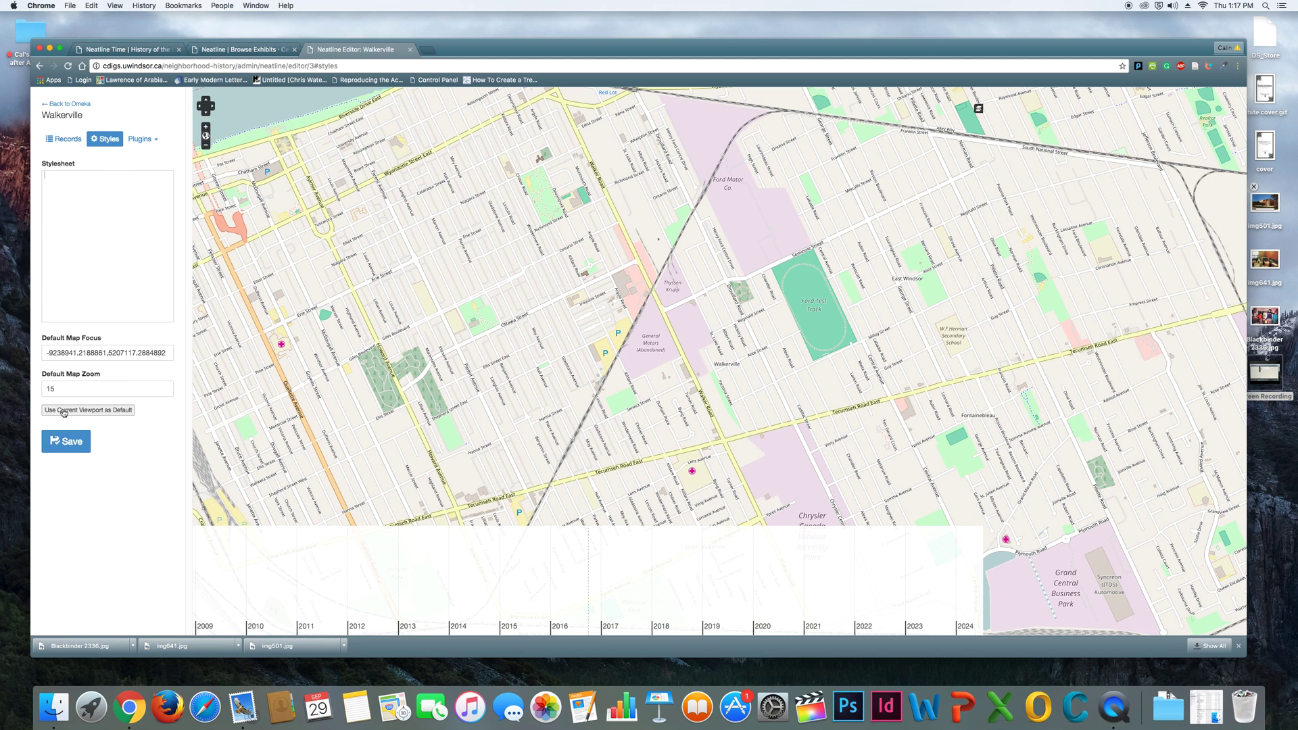
pyautogui.click(80, 448)
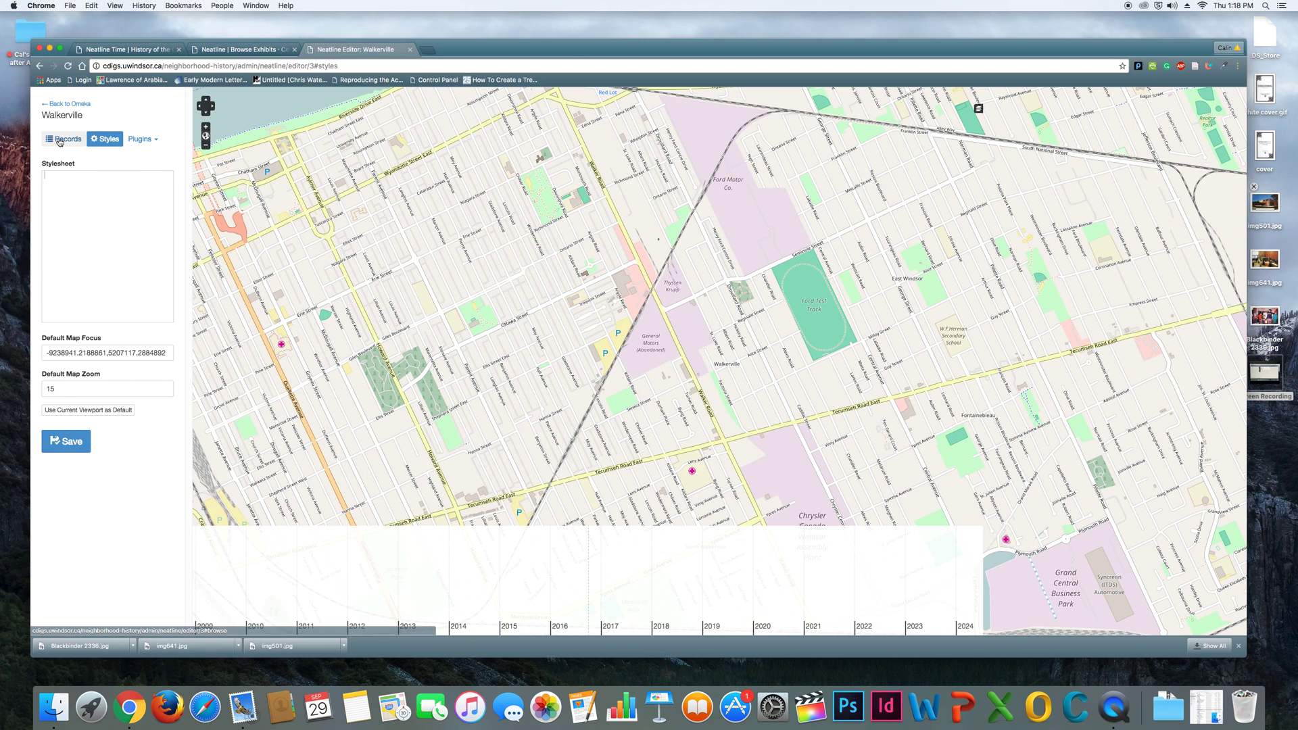
# Step: Add a new record linked to the Omeka item Hiram Walker Bottling Plant and save it
pyautogui.click(59, 142)
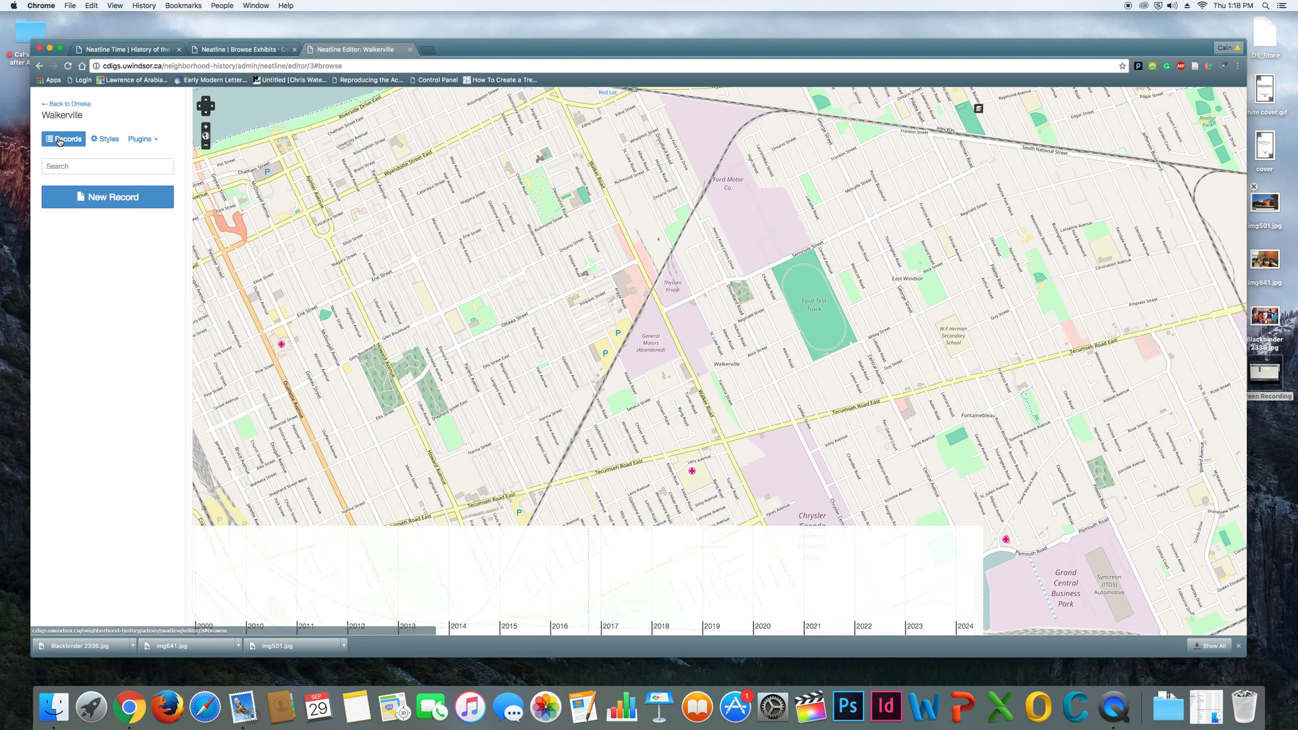
pyautogui.click(118, 203)
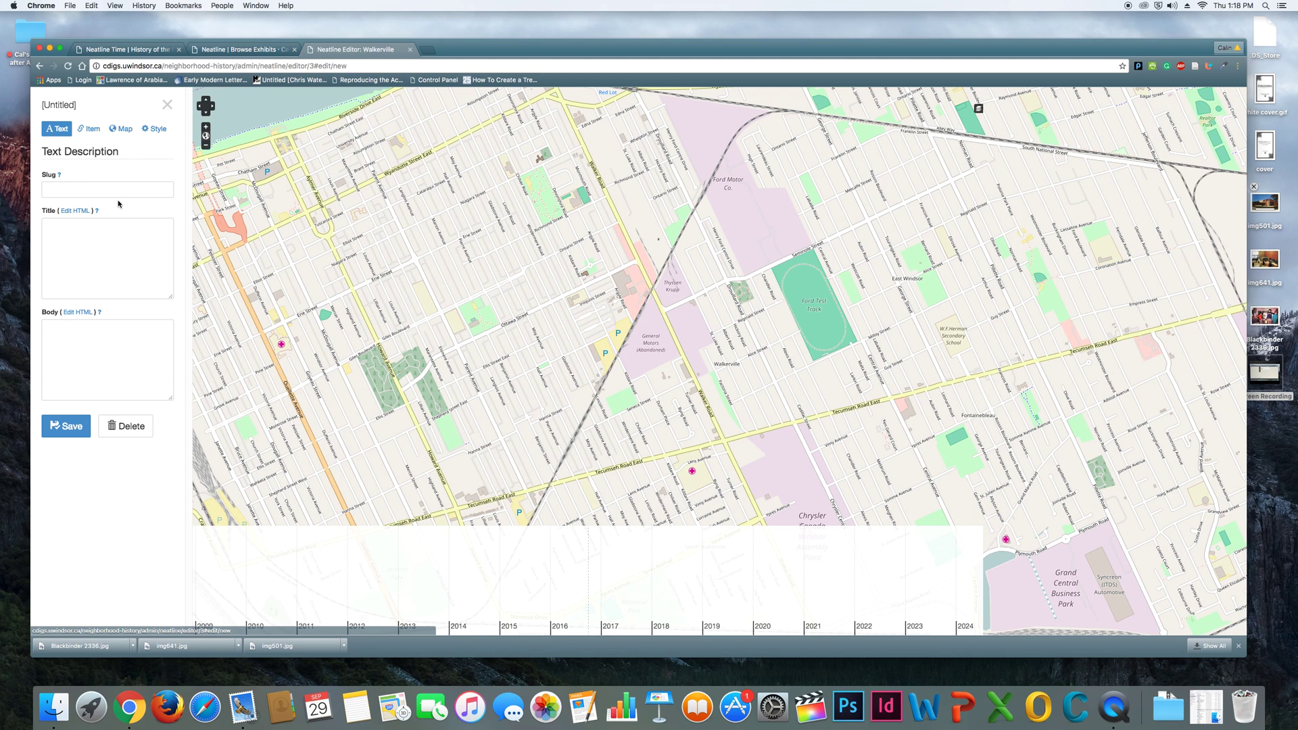
pyautogui.click(111, 189)
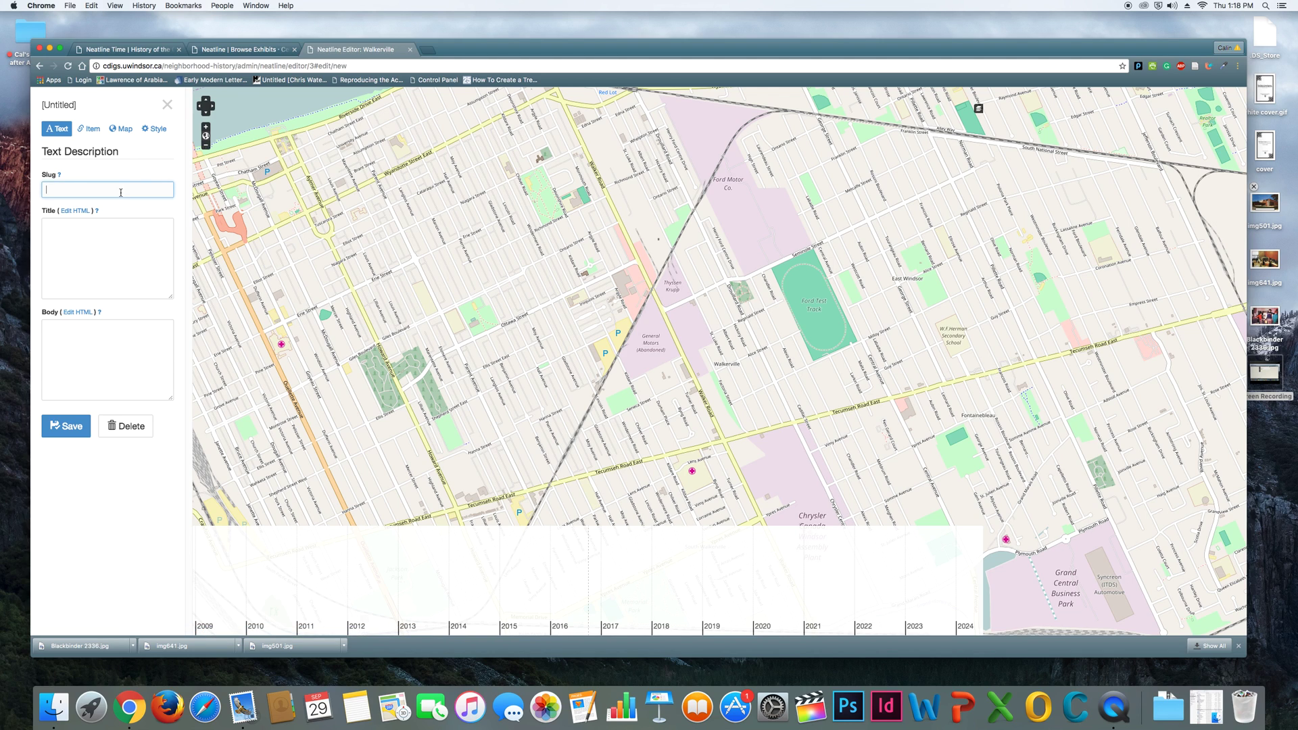
pyautogui.click(87, 130)
pyautogui.click(168, 177)
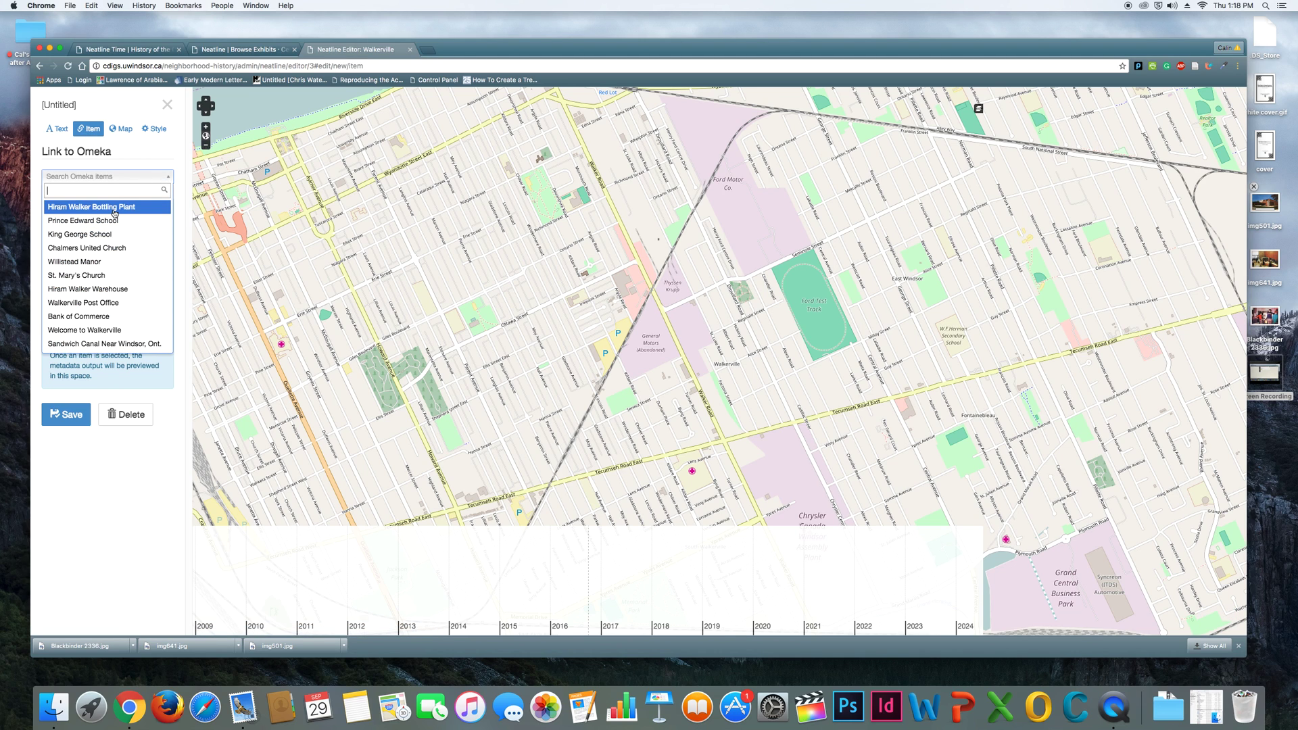
pyautogui.click(114, 209)
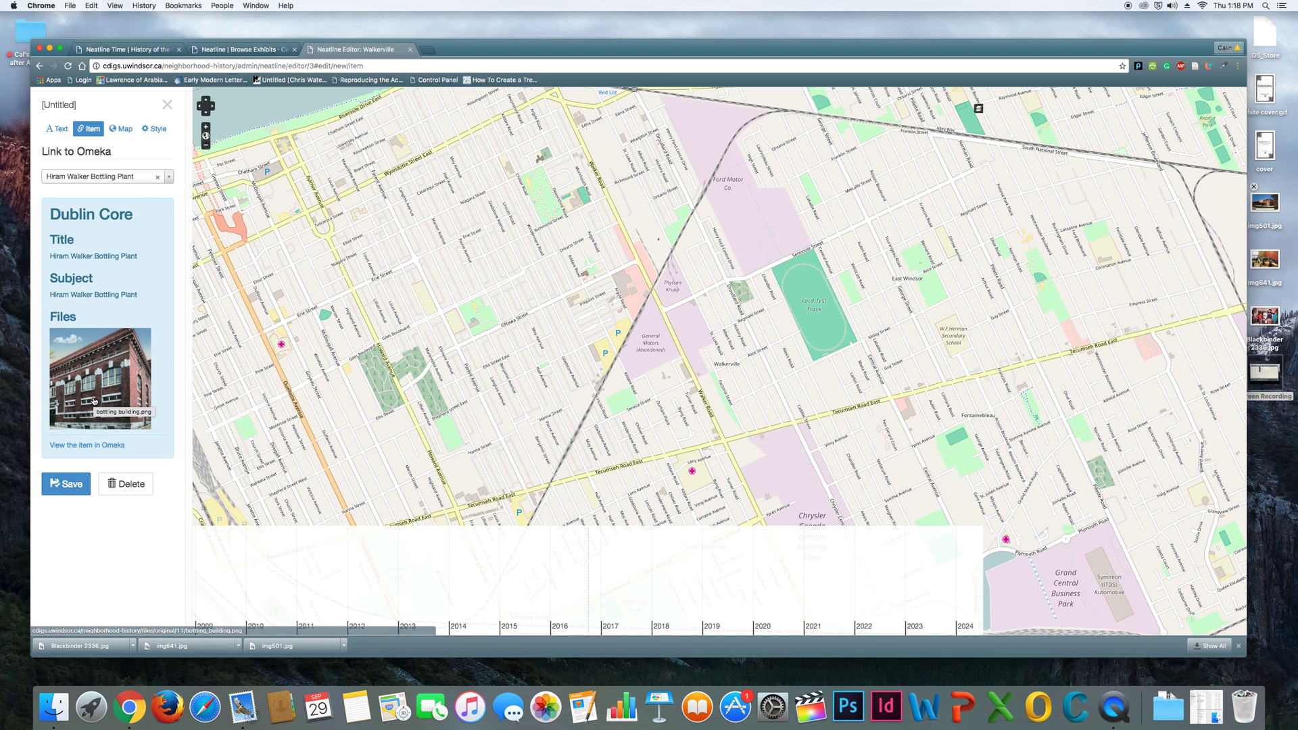
pyautogui.click(67, 484)
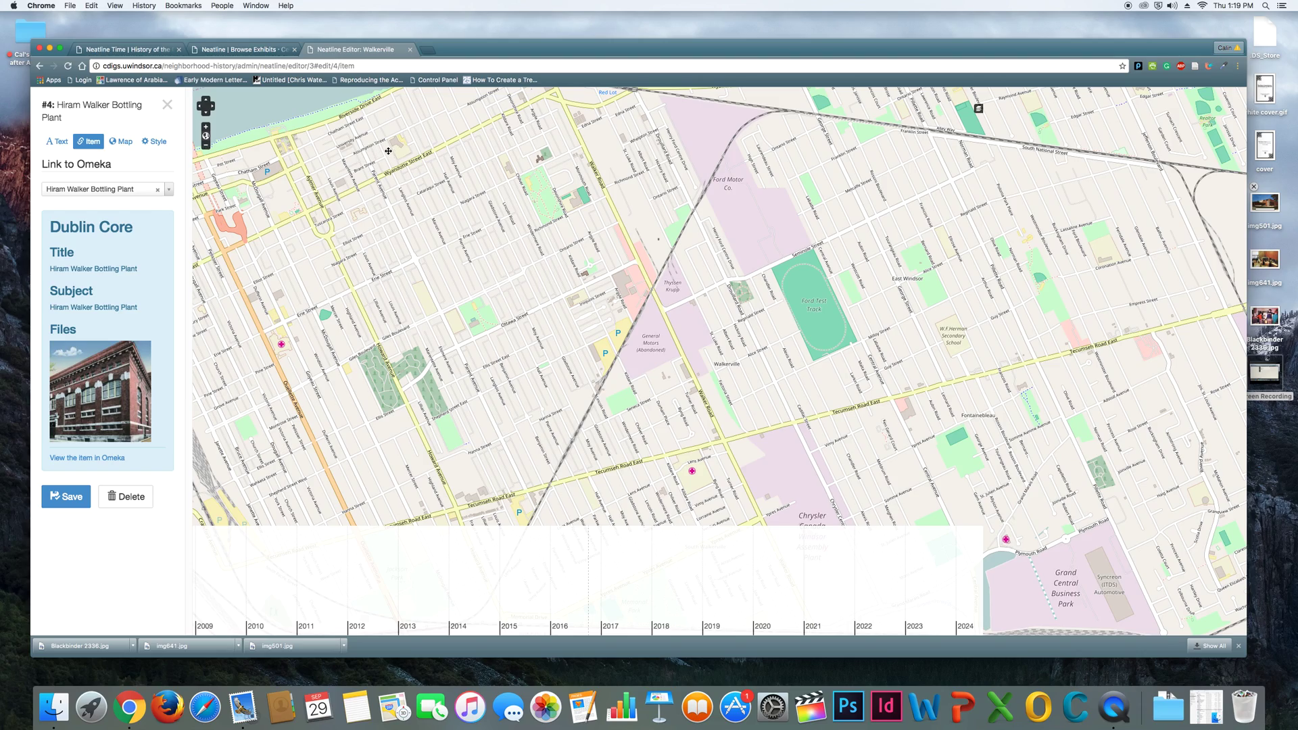
# Step: Zoom the map onto the Hiram Walkers riverfront and show record #4's Map drawing tools
pyautogui.moveTo(389, 153); pyautogui.dragTo(365, 185)
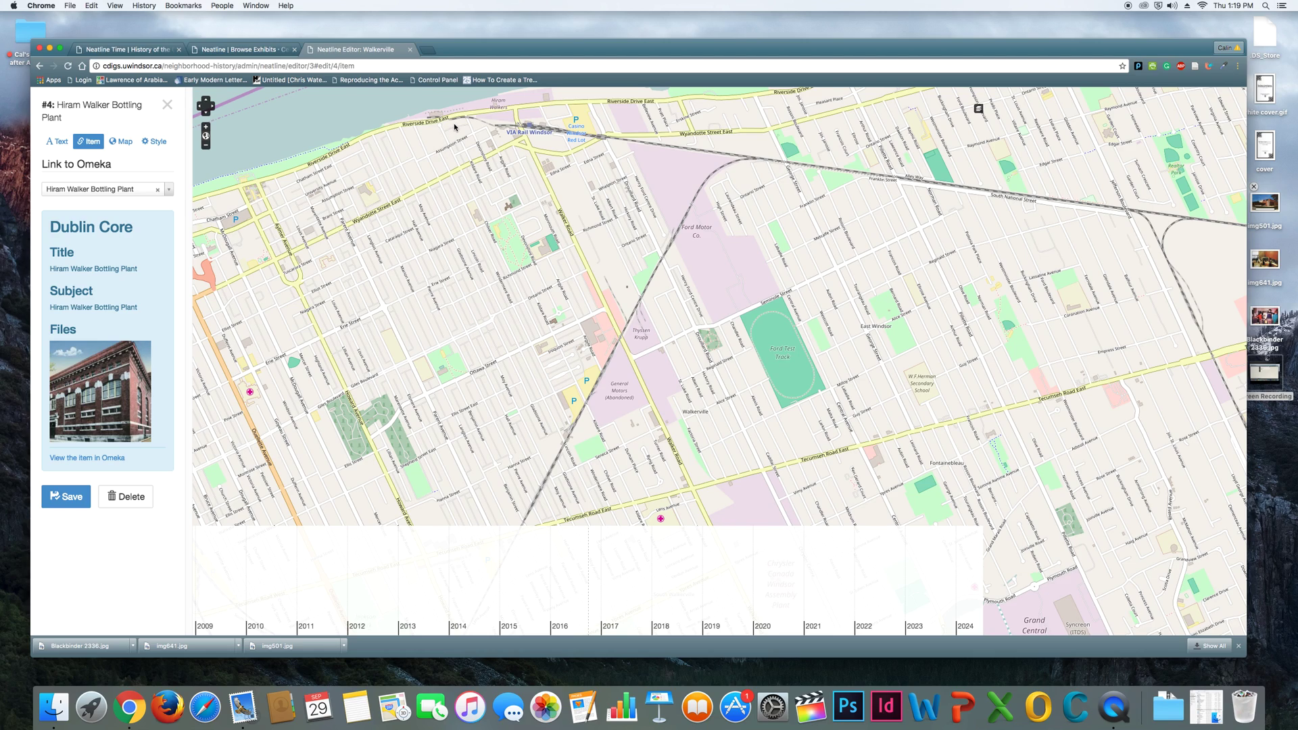
pyautogui.scroll(-2, 454, 126)
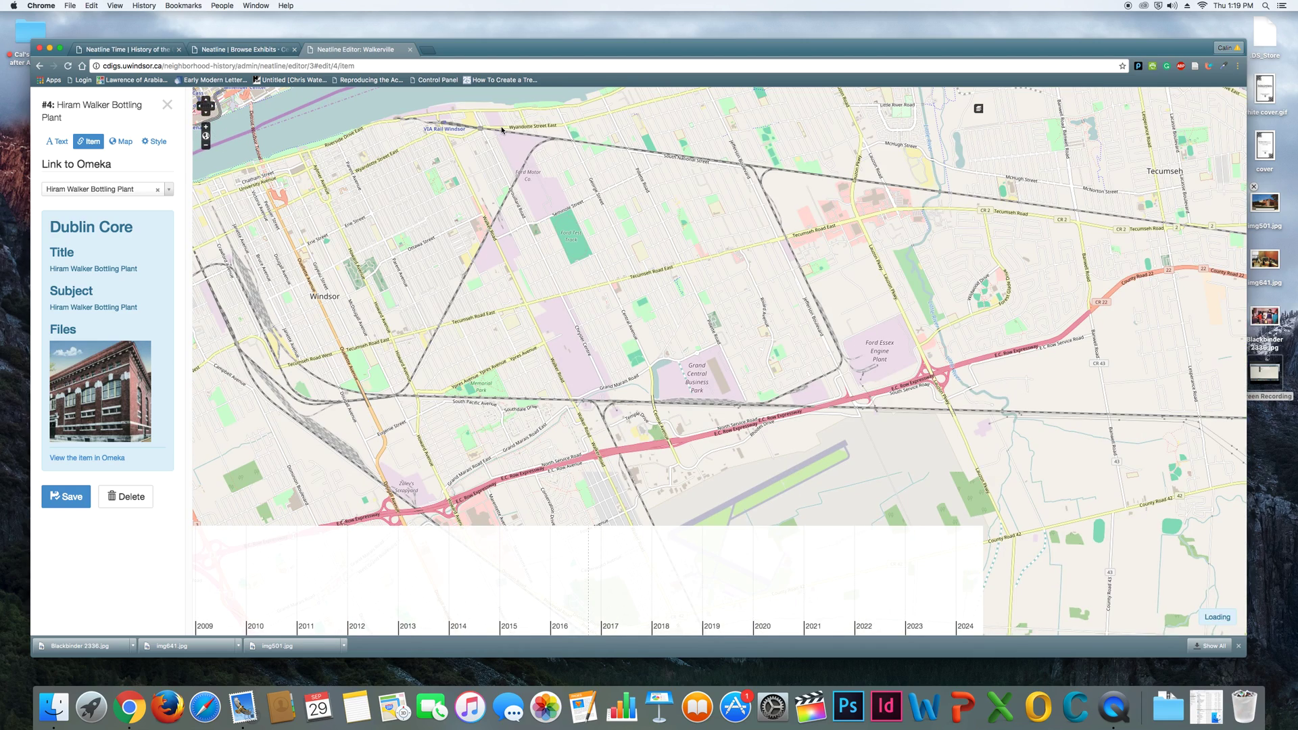
pyautogui.scroll(2, 502, 130)
pyautogui.scroll(2, 502, 130)
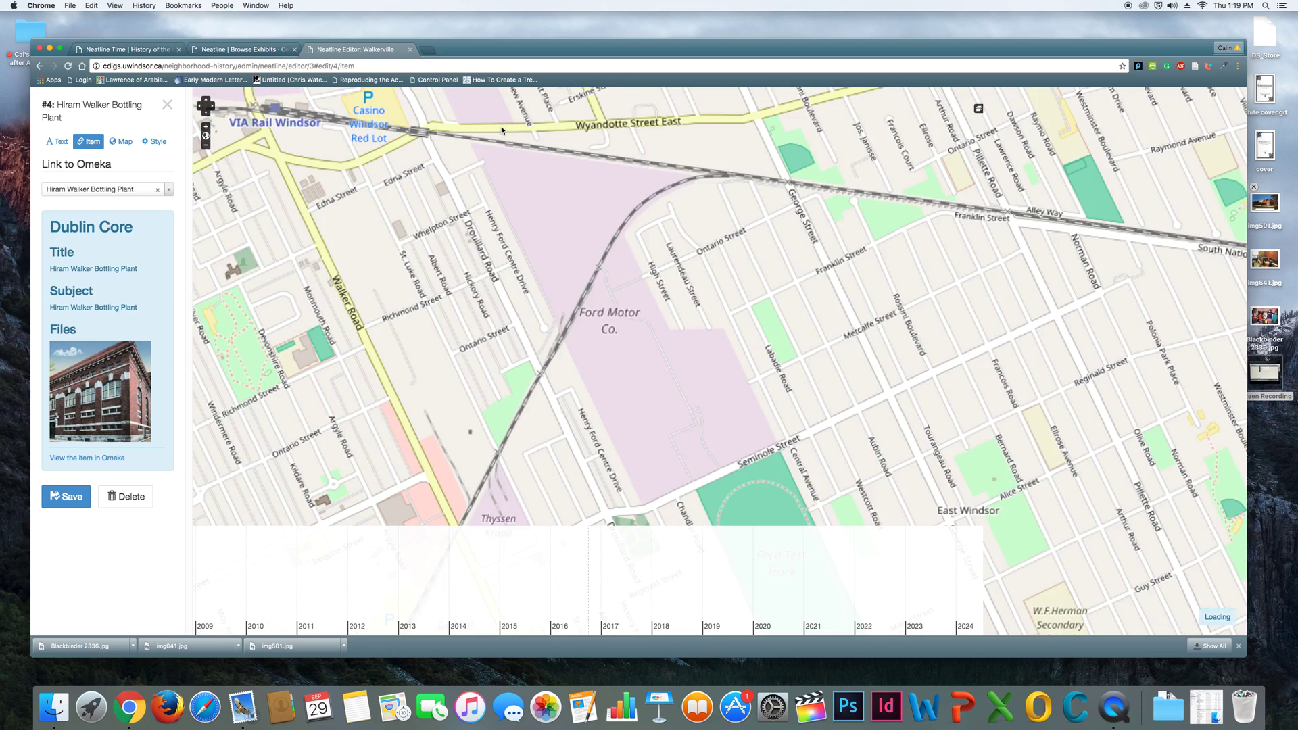
pyautogui.moveTo(501, 130); pyautogui.dragTo(669, 201)
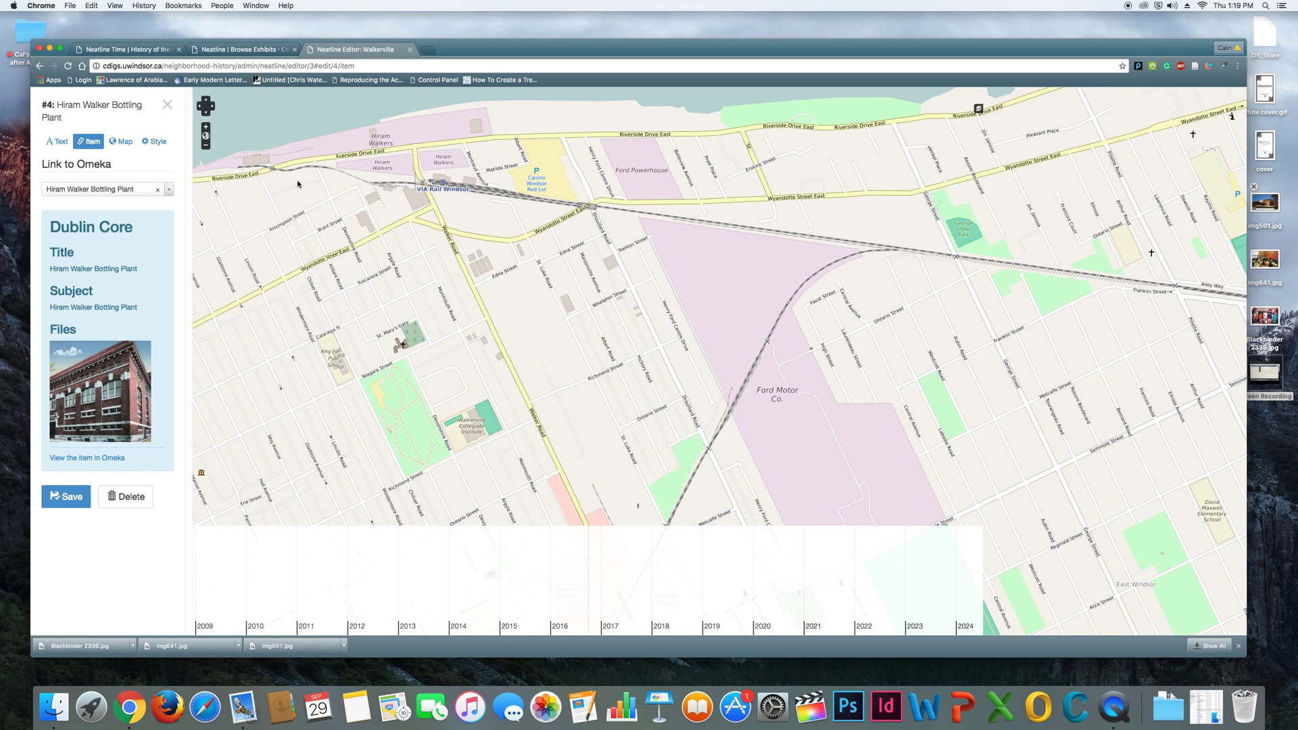
pyautogui.click(121, 141)
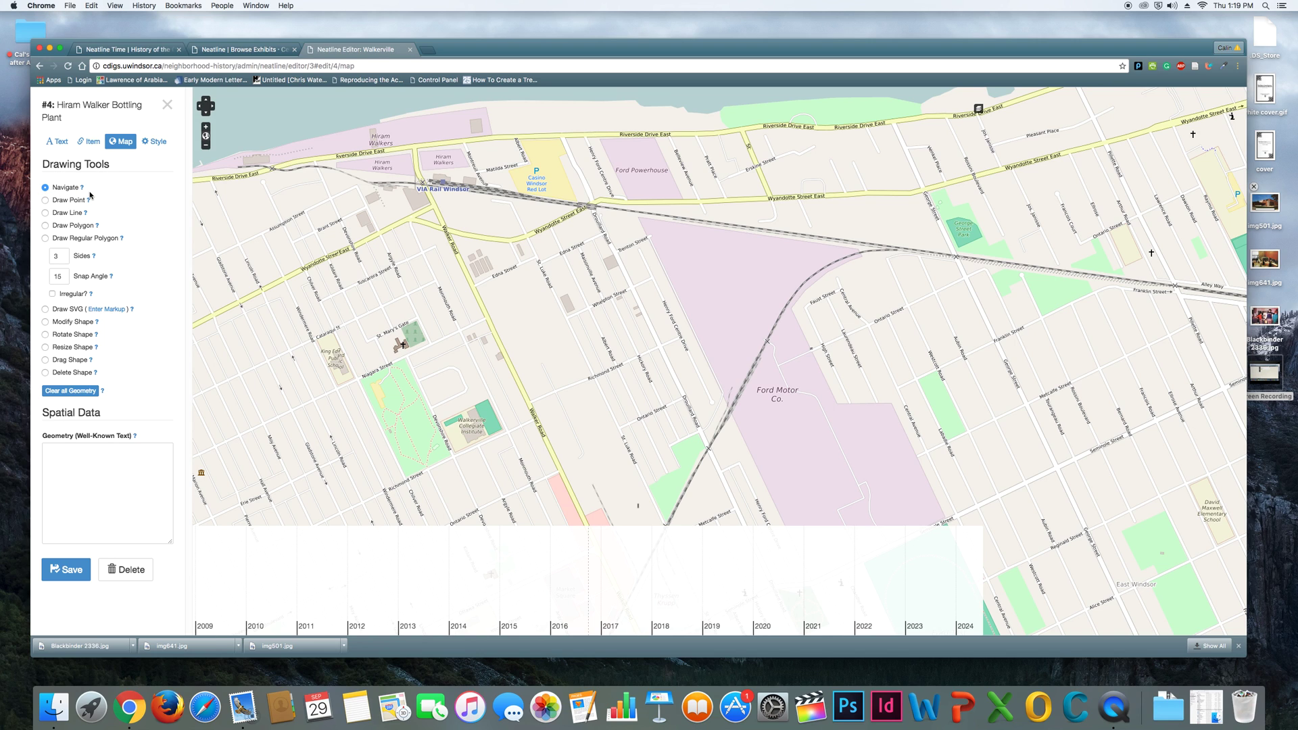
# Step: Draw a point at the Hiram Walkers site and save record #4
pyautogui.click(46, 201)
pyautogui.click(399, 163)
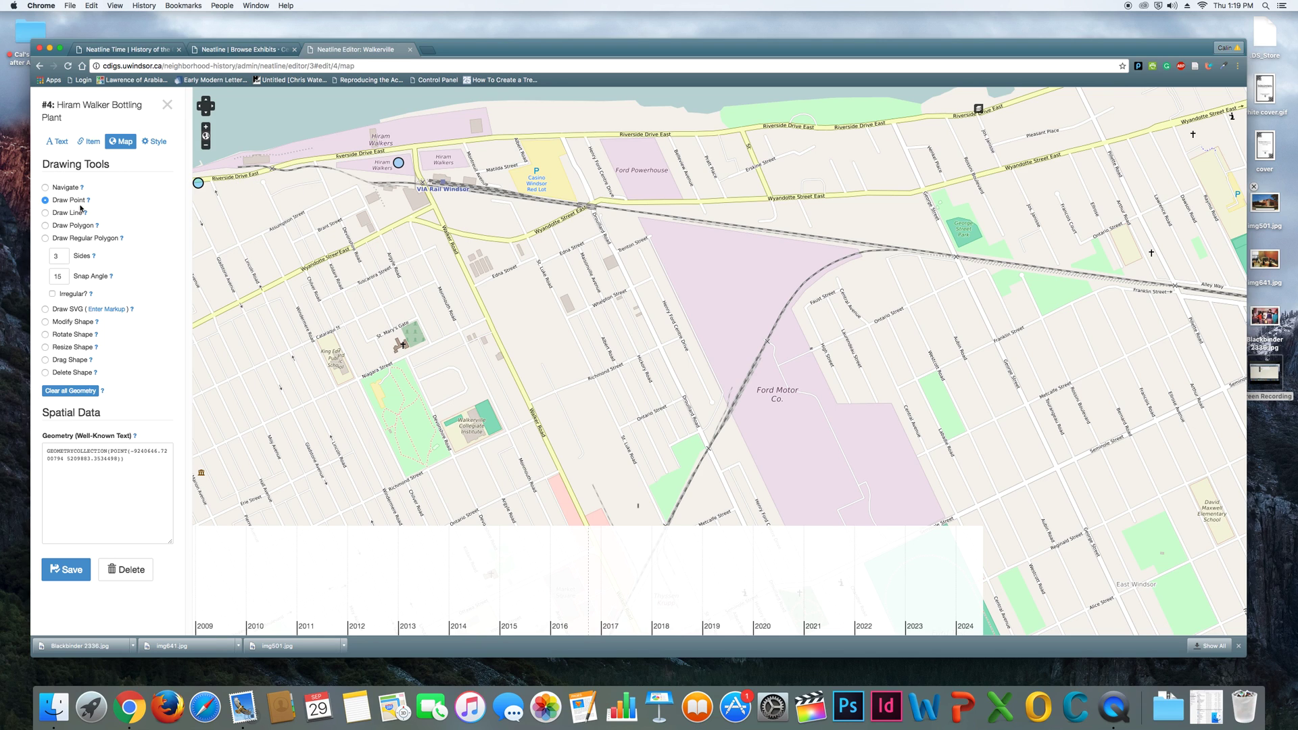
pyautogui.click(71, 571)
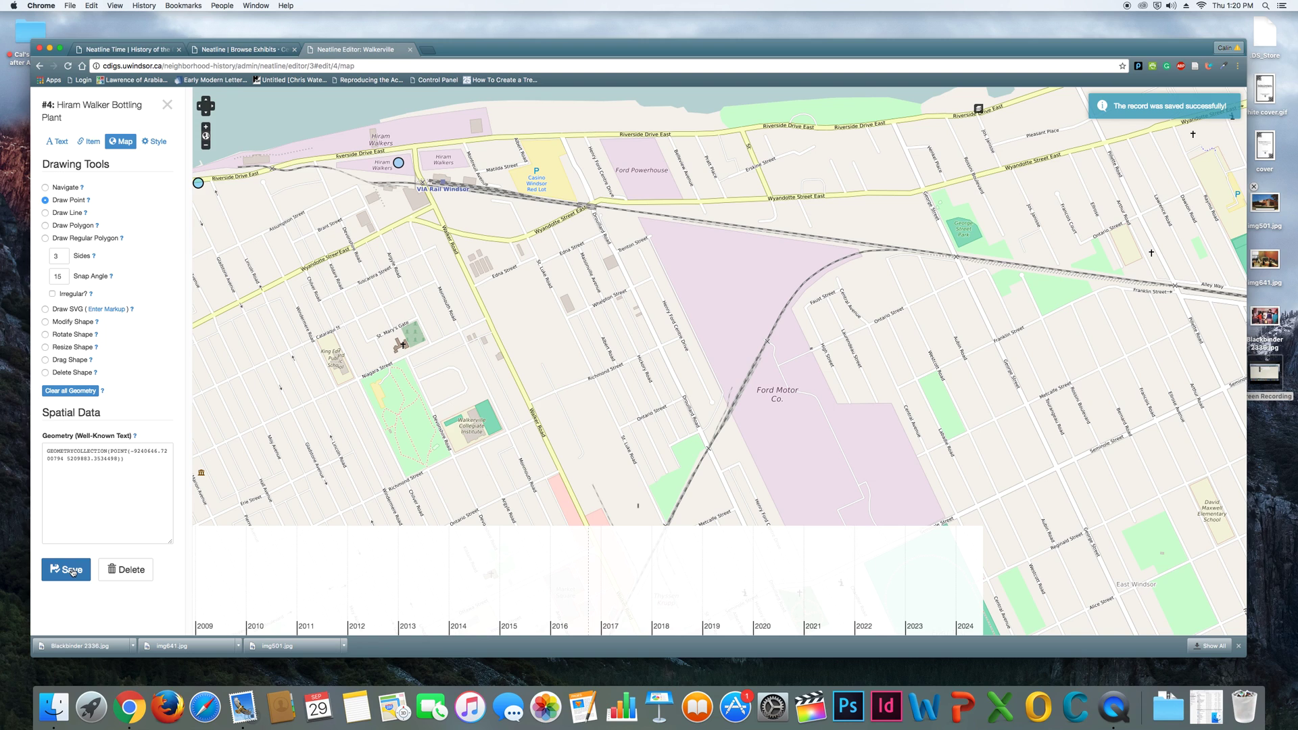
# Step: Review record #4's styles (fill #00aeff, fill opacity 0.3, stroke opacity 0.9) without changes
pyautogui.click(154, 143)
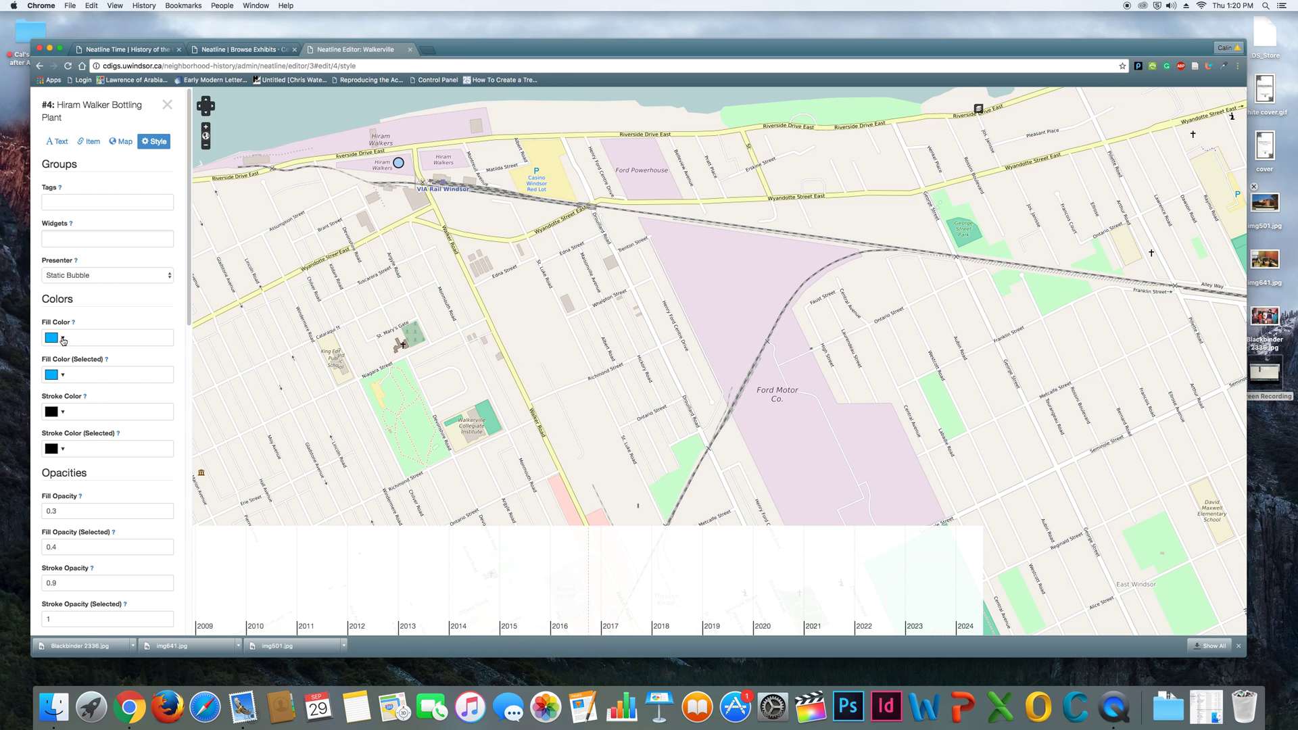
pyautogui.click(63, 339)
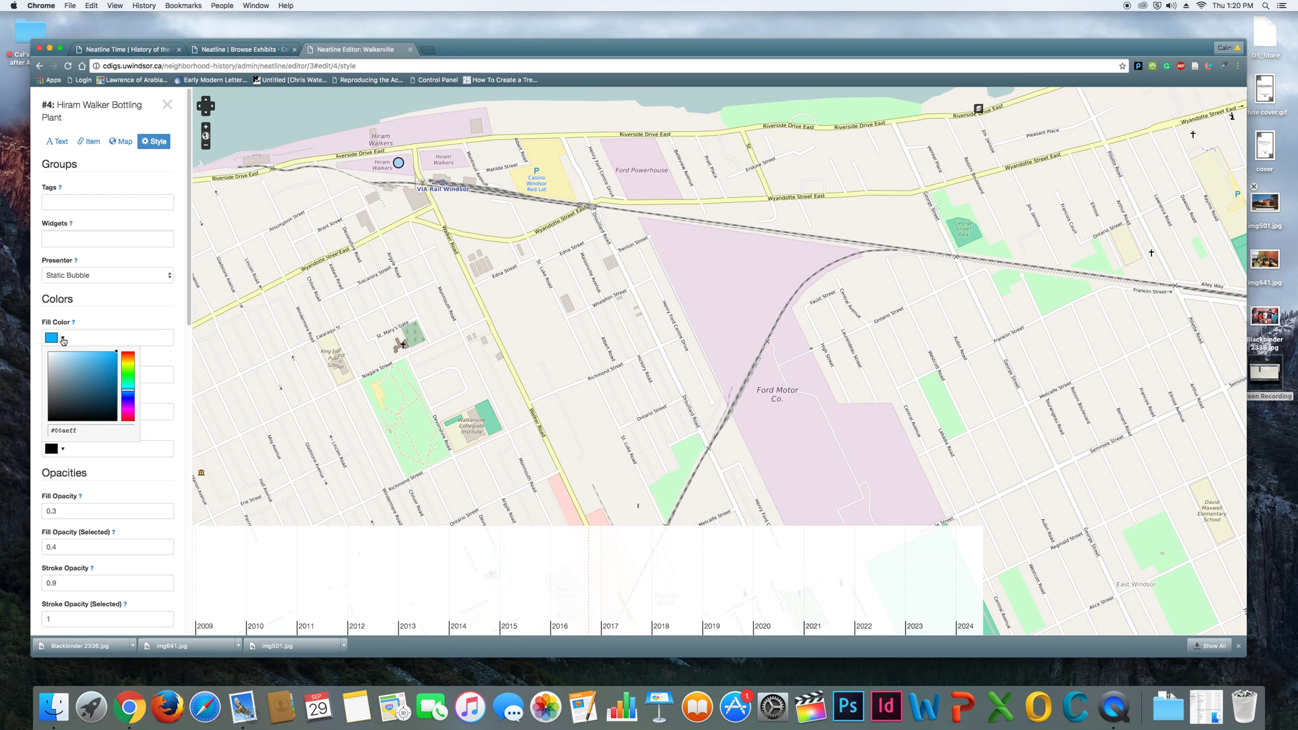
pyautogui.click(63, 340)
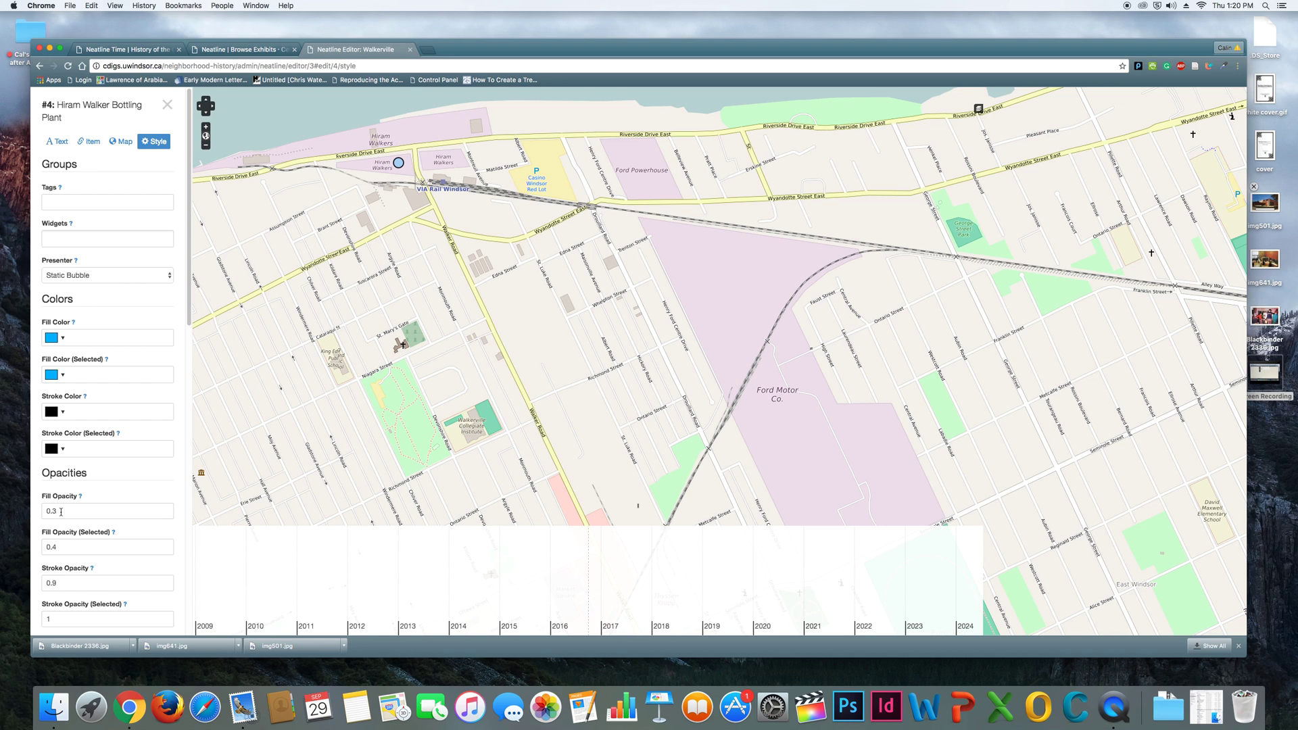
pyautogui.scroll(-10, 106, 523)
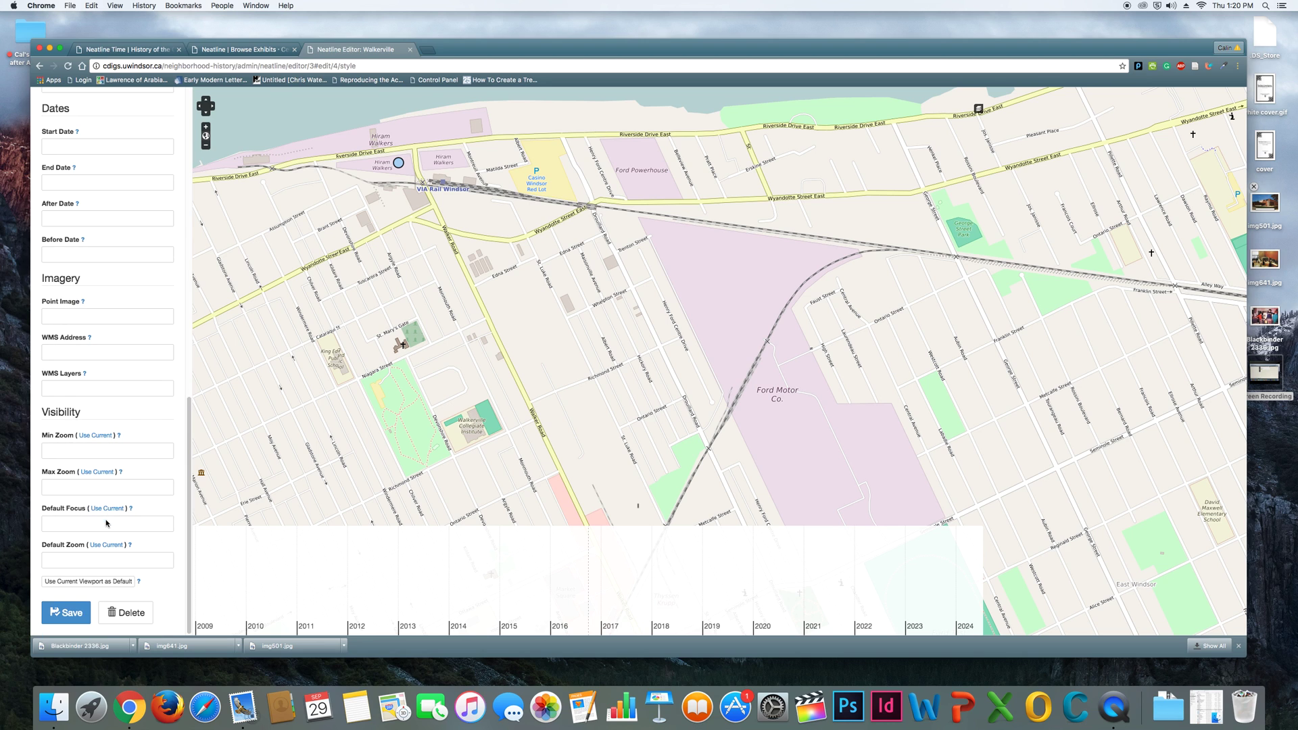
pyautogui.scroll(10, 106, 523)
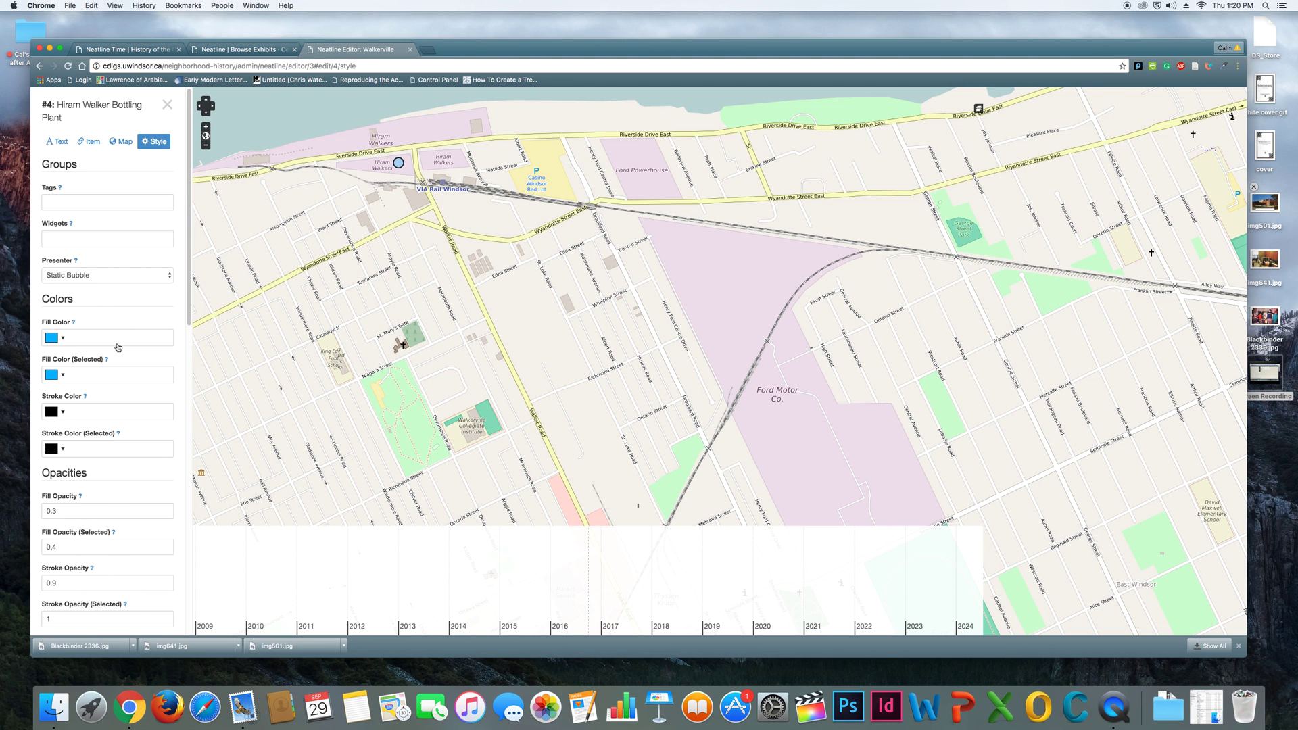
# Step: Set record #4's slug to 'bottling' and body text to 'Hello.', then save
pyautogui.click(56, 144)
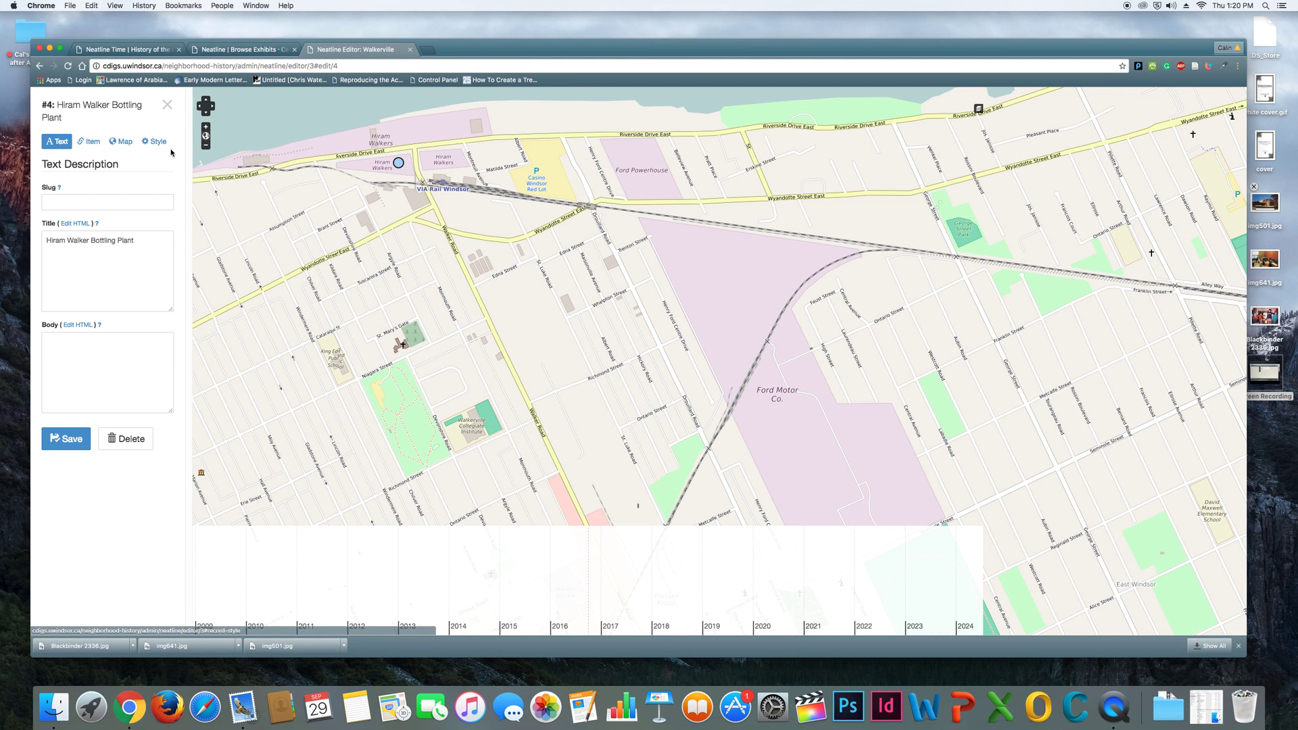
pyautogui.click(94, 145)
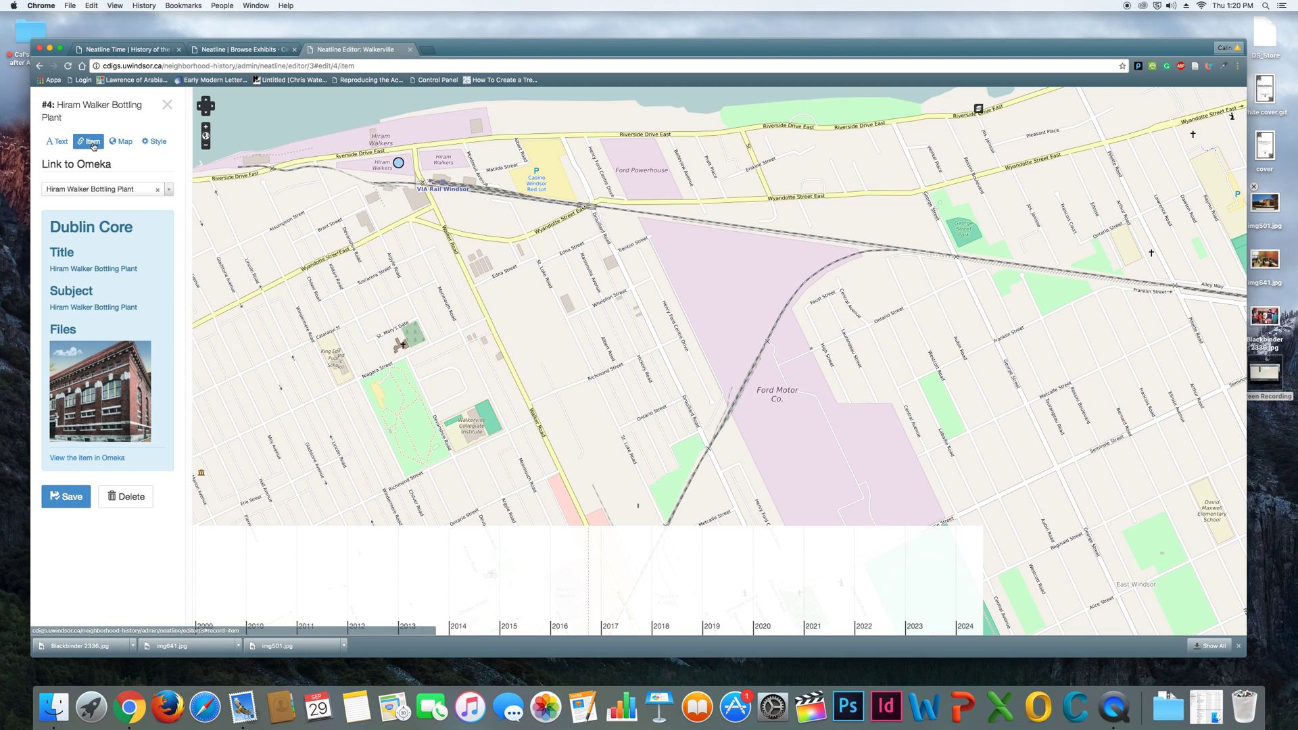
pyautogui.click(47, 144)
pyautogui.click(74, 200)
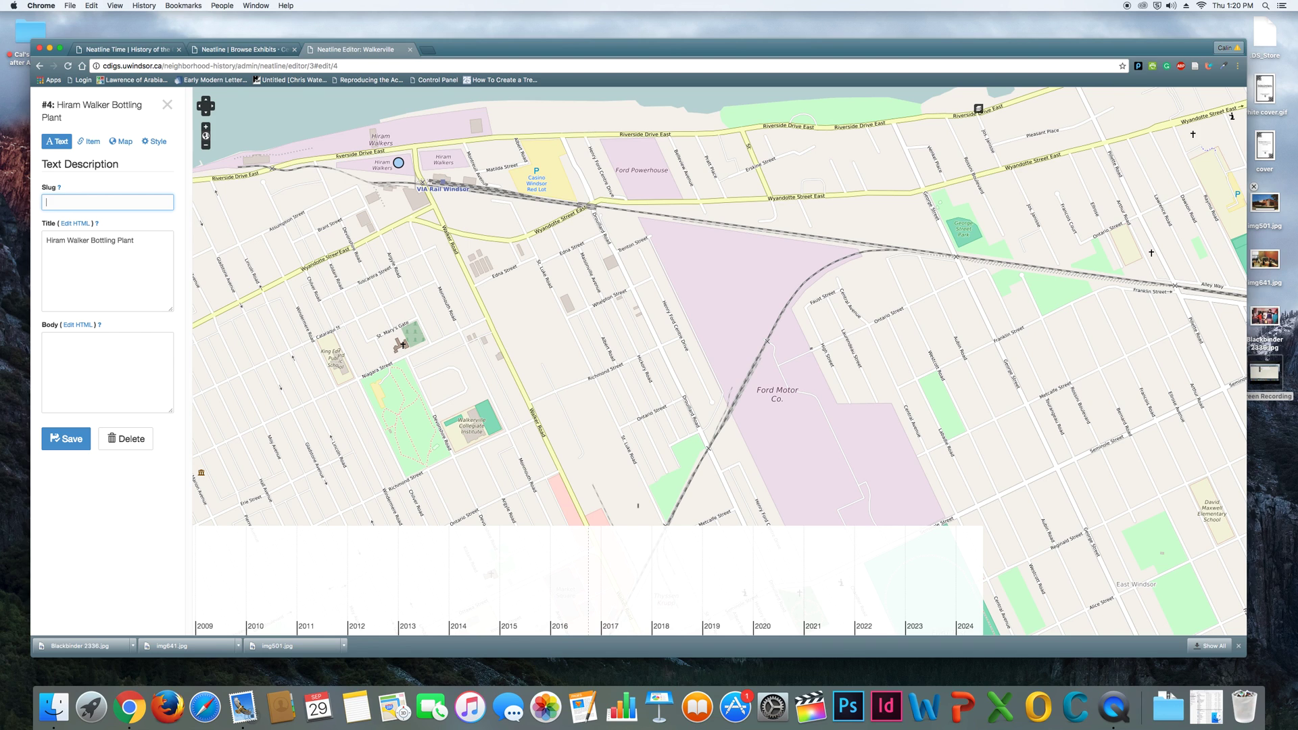
pyautogui.write('bottling')
pyautogui.press('Tab')
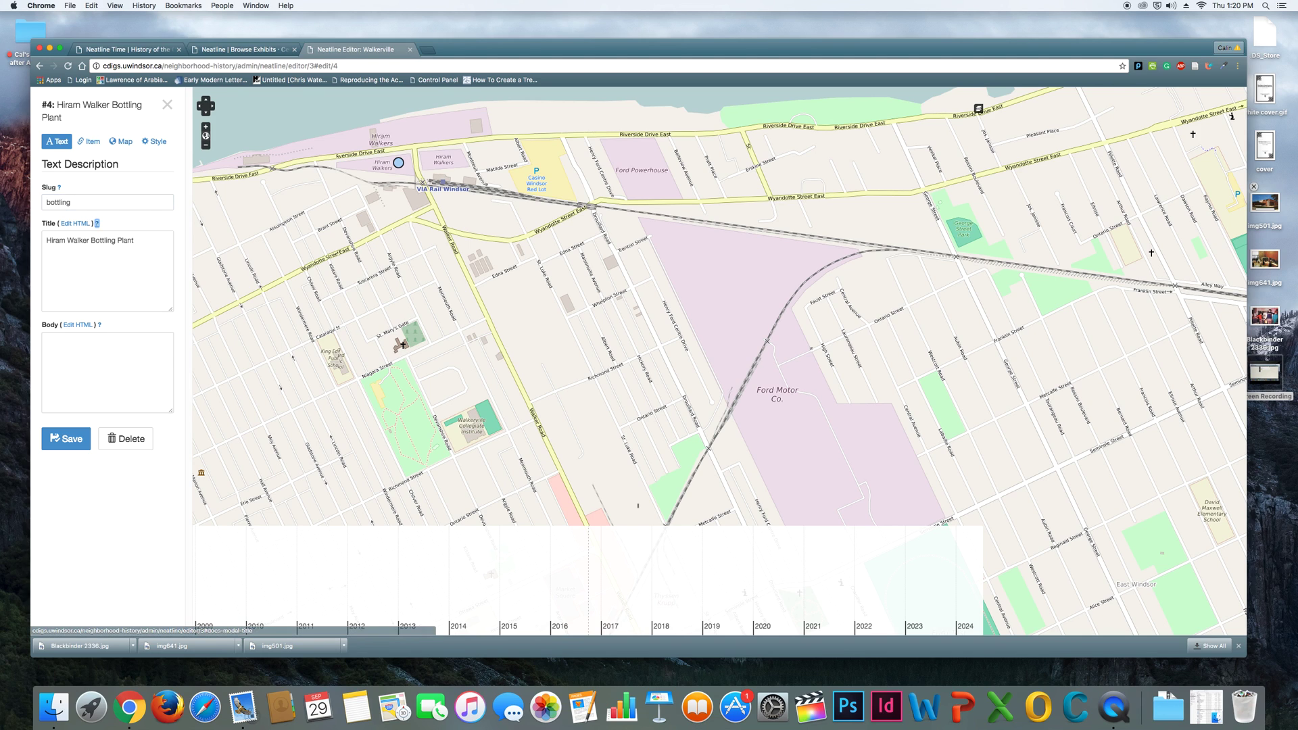
pyautogui.press('Tab')
pyautogui.write('Hello.')
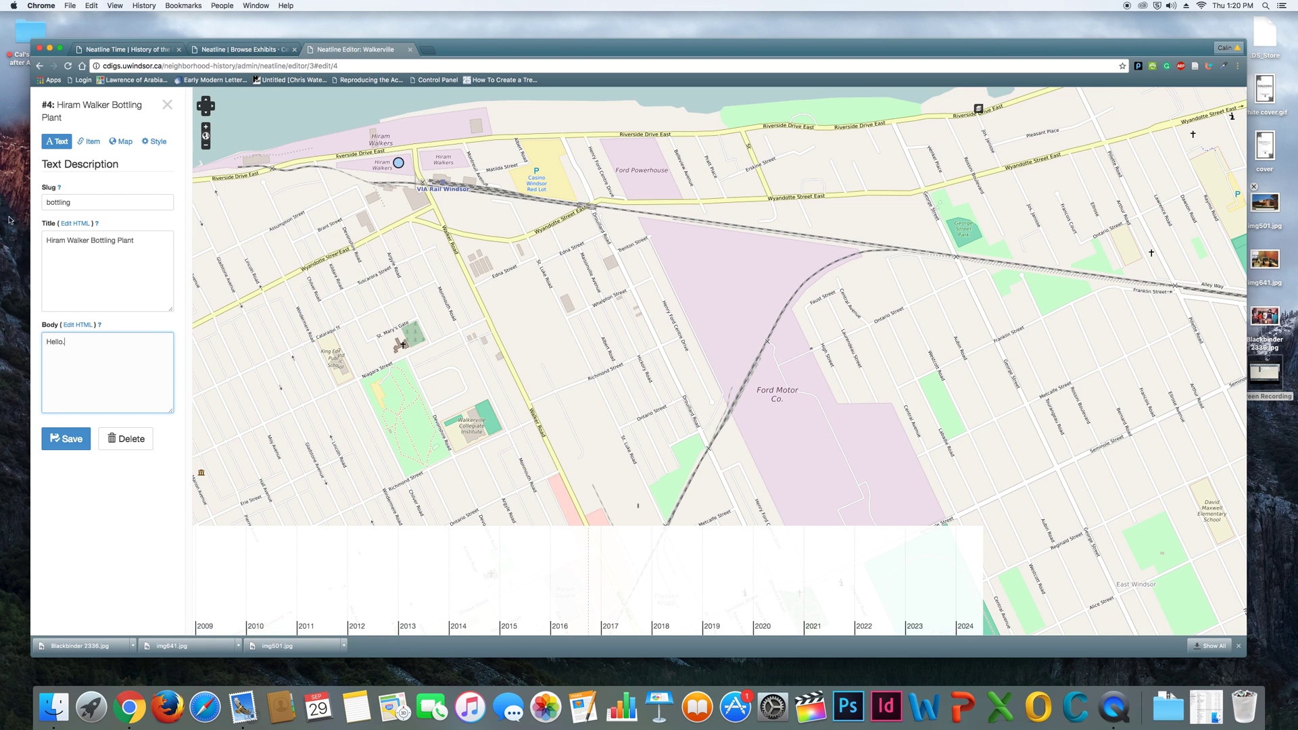
pyautogui.click(64, 440)
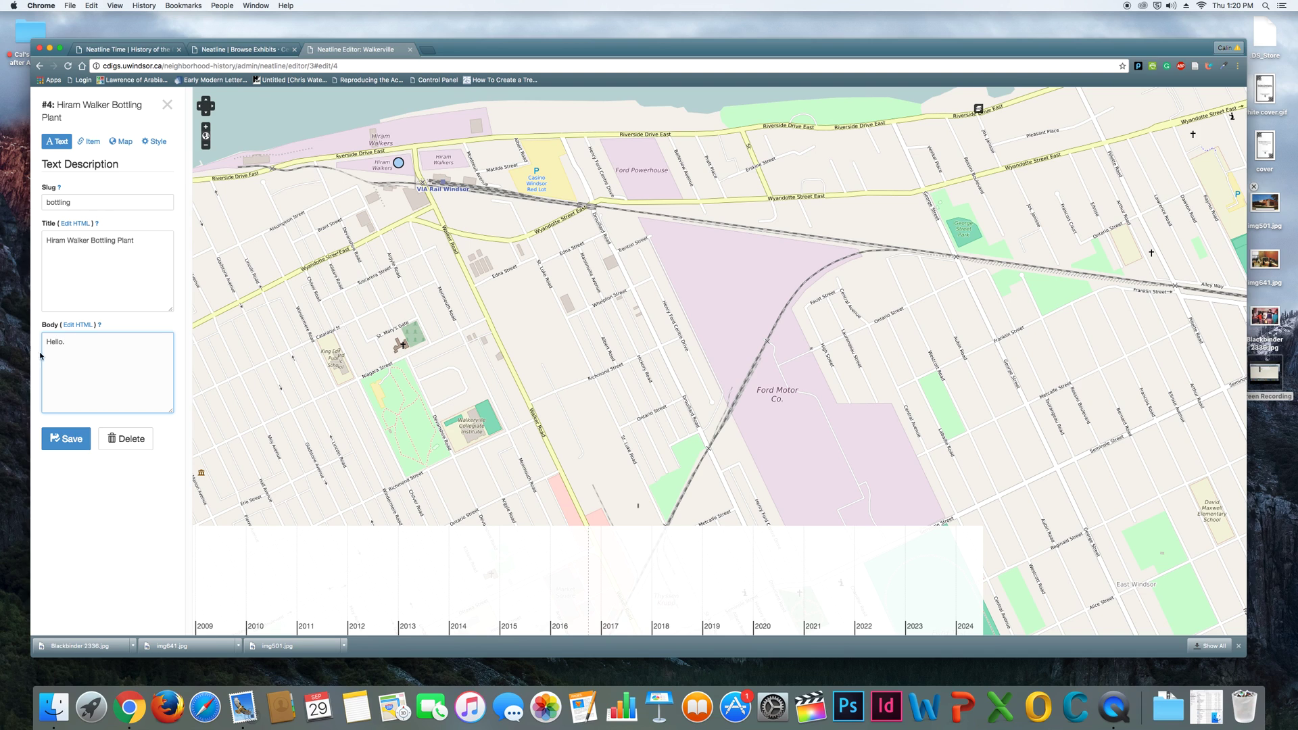
pyautogui.click(67, 440)
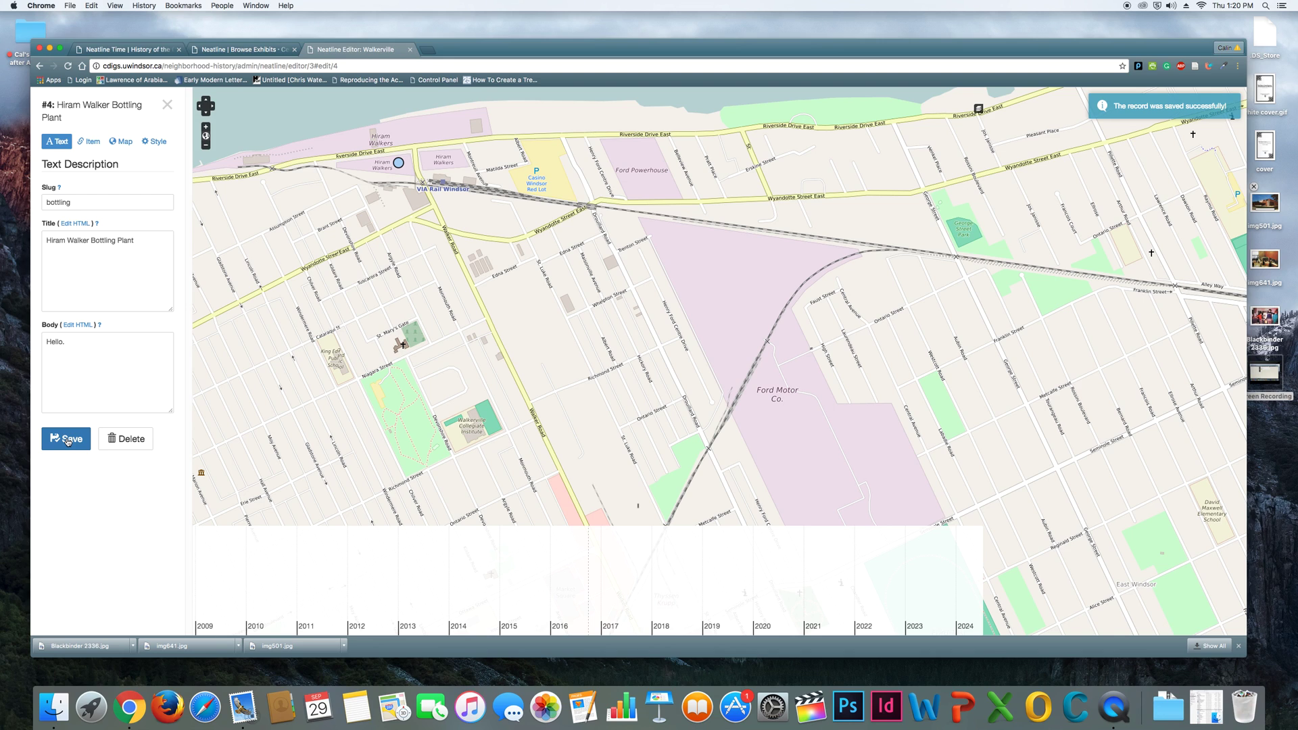
pyautogui.moveTo(398, 163)
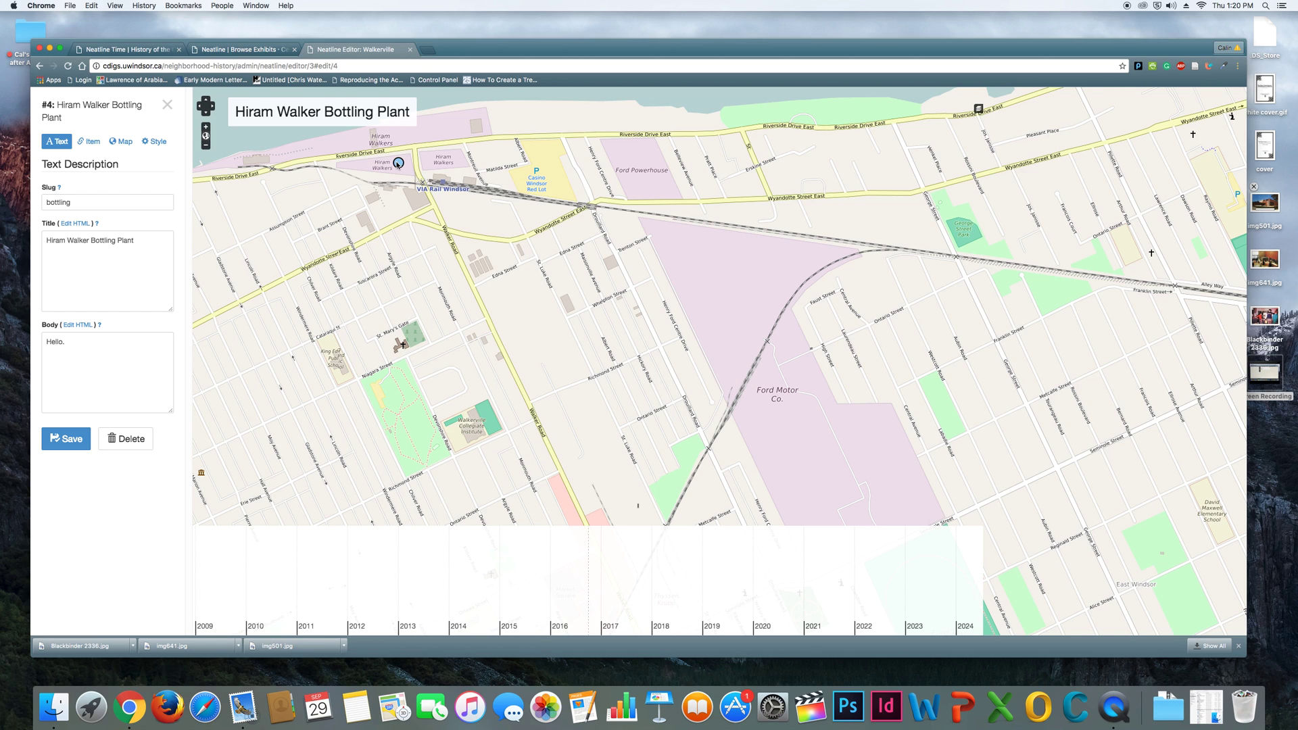
# Step: Preview and dismiss the bottling plant's map popup, then exit the record editor
pyautogui.click(399, 163)
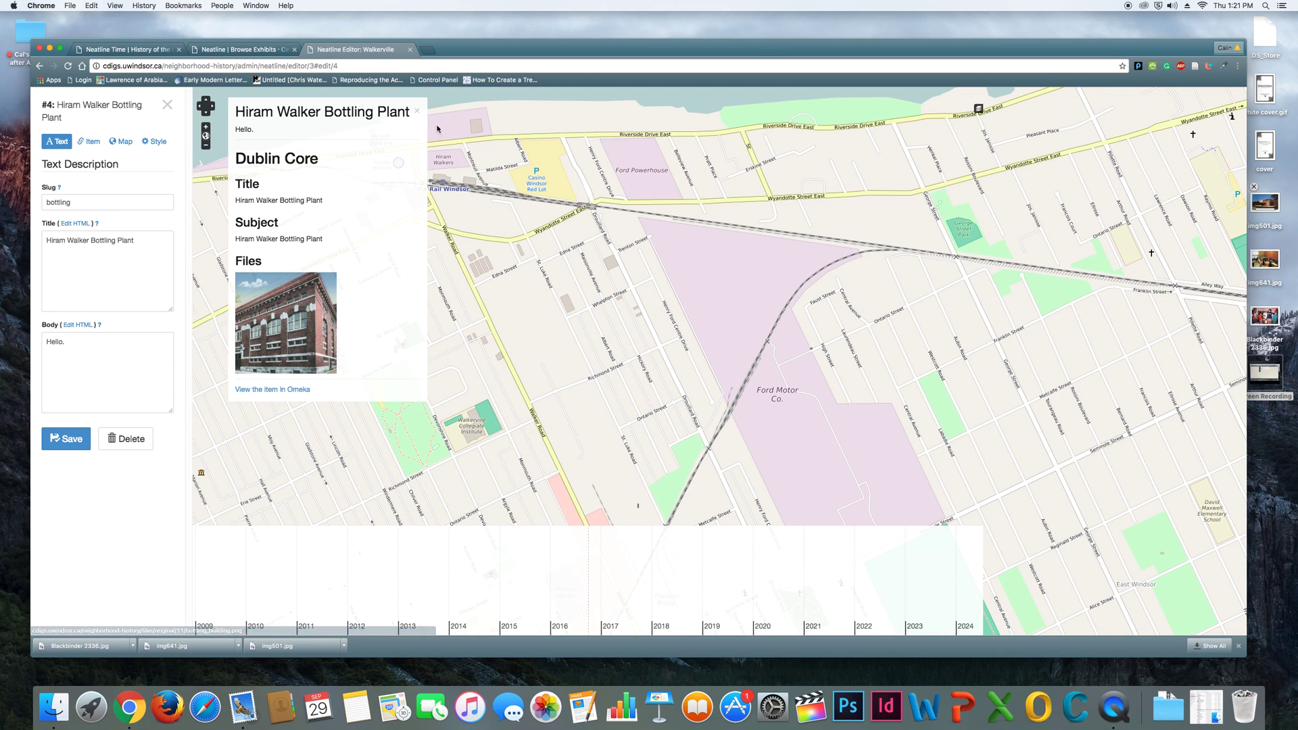
pyautogui.click(416, 111)
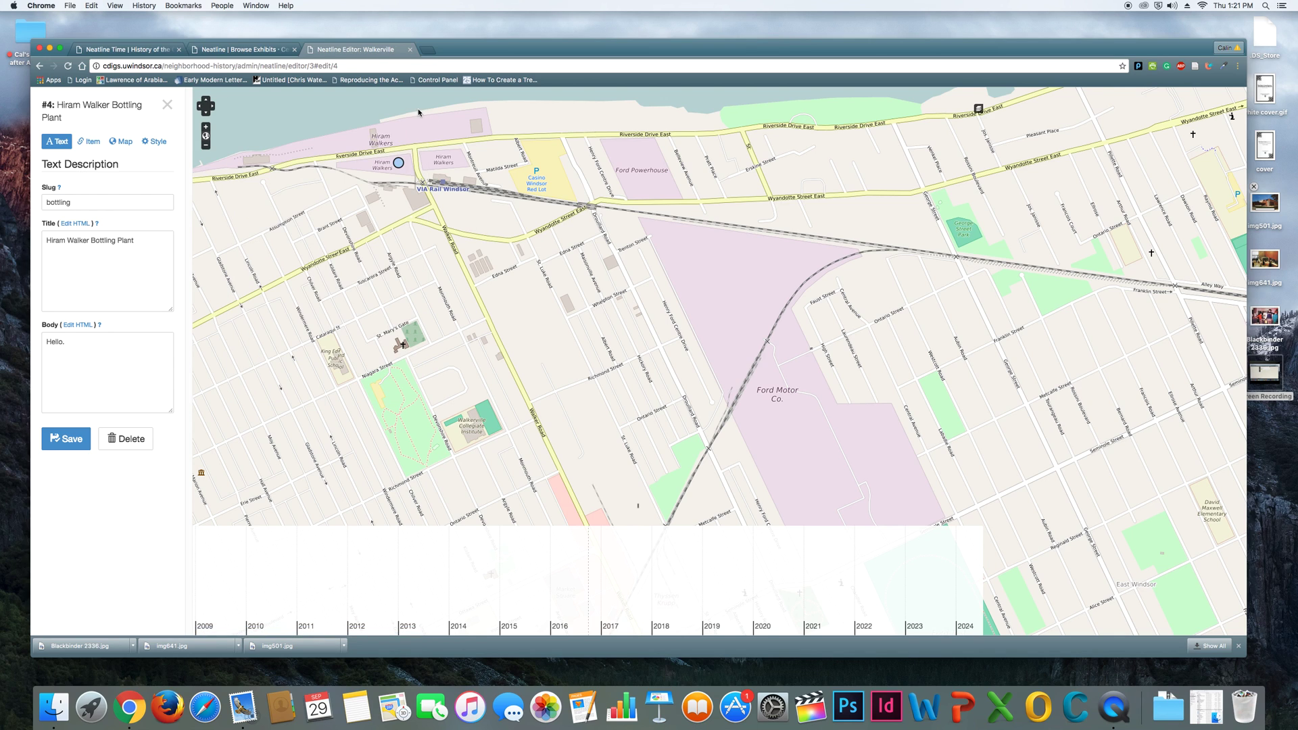
pyautogui.click(167, 106)
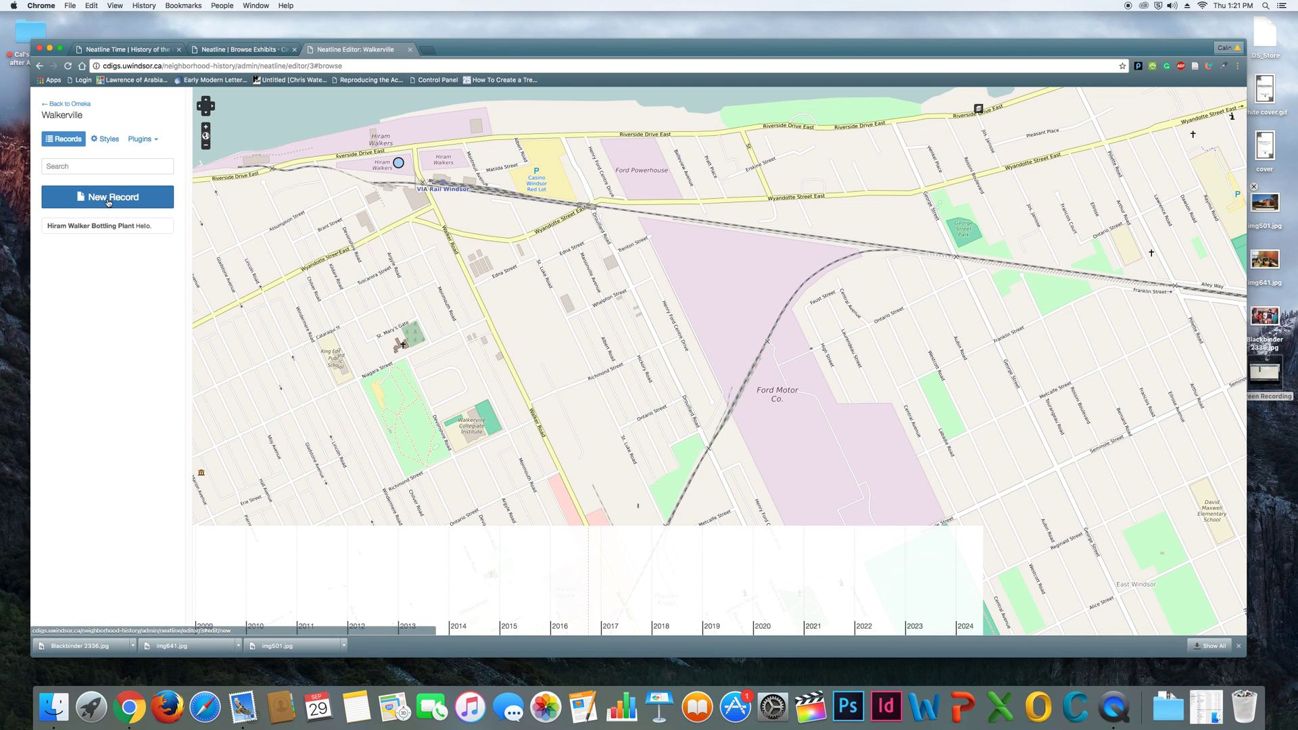
# Step: Create a new record linked to the St. Mary's Church item, save it, and open its map tools
pyautogui.click(108, 201)
pyautogui.click(95, 134)
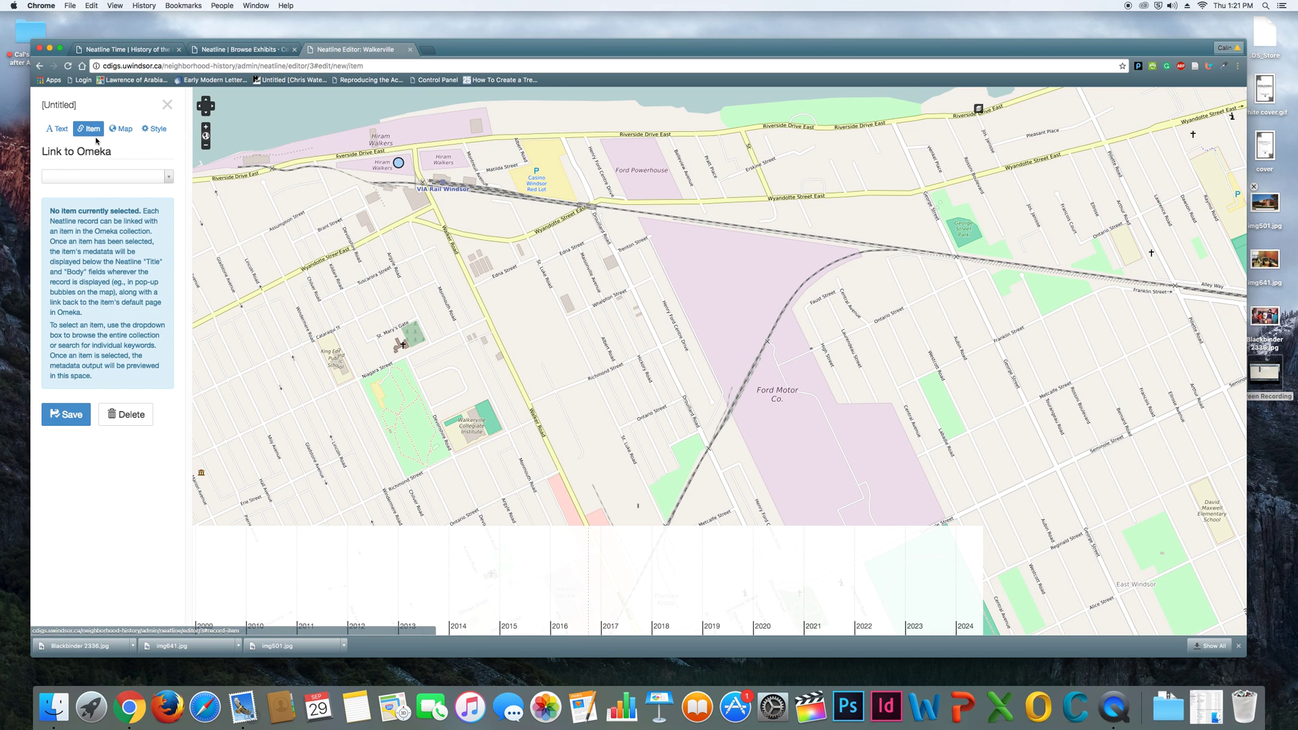
pyautogui.click(100, 176)
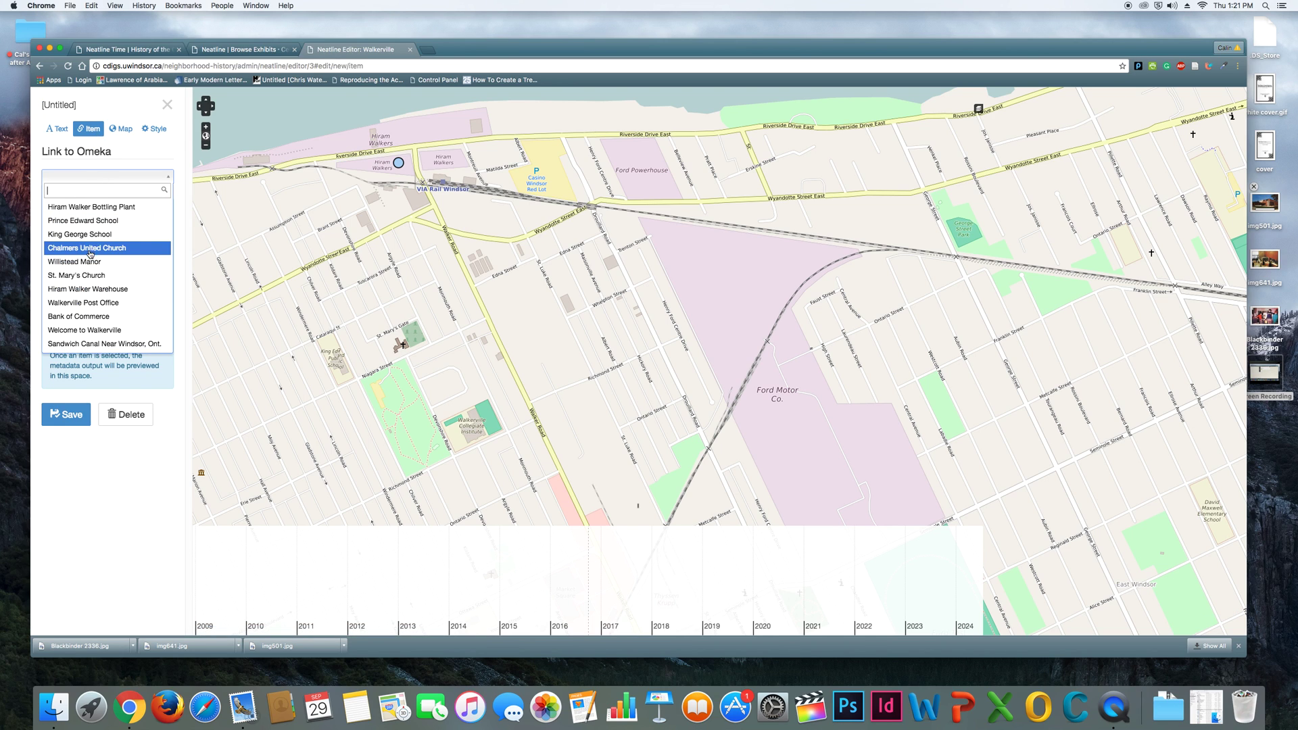
pyautogui.click(83, 275)
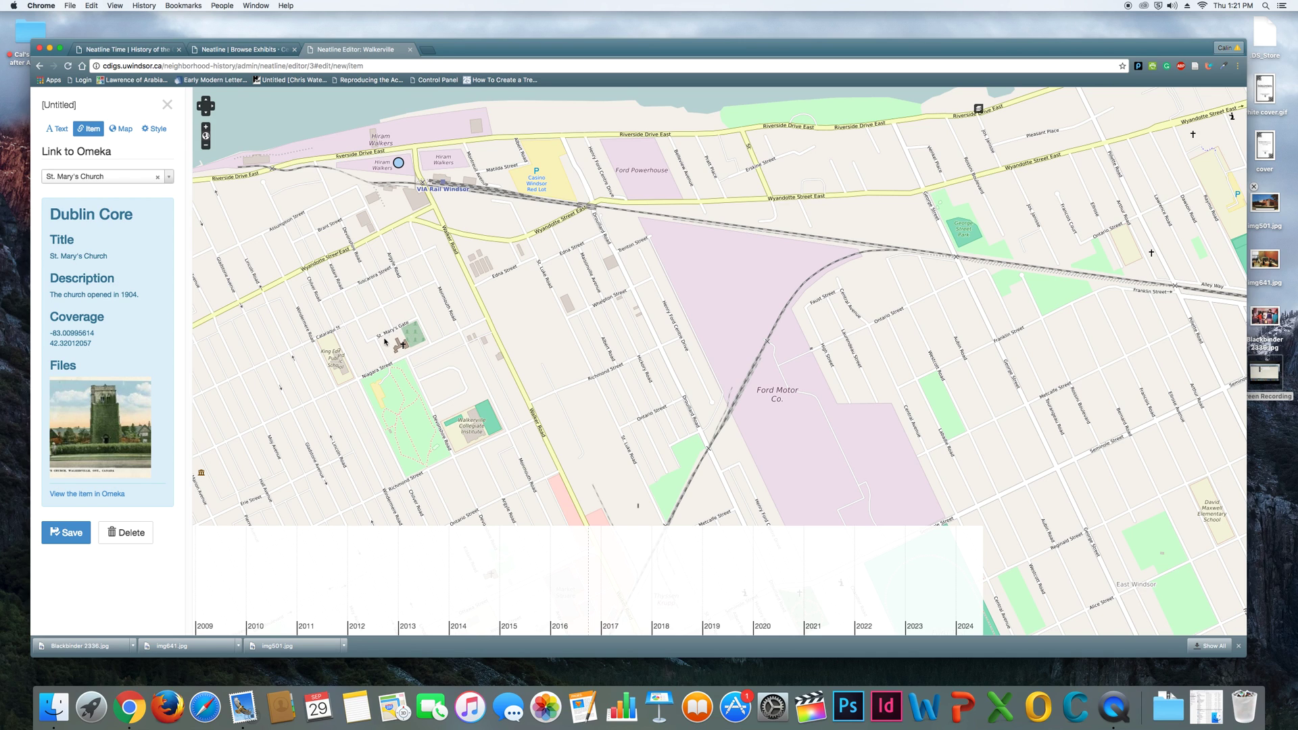
pyautogui.click(65, 533)
pyautogui.click(120, 130)
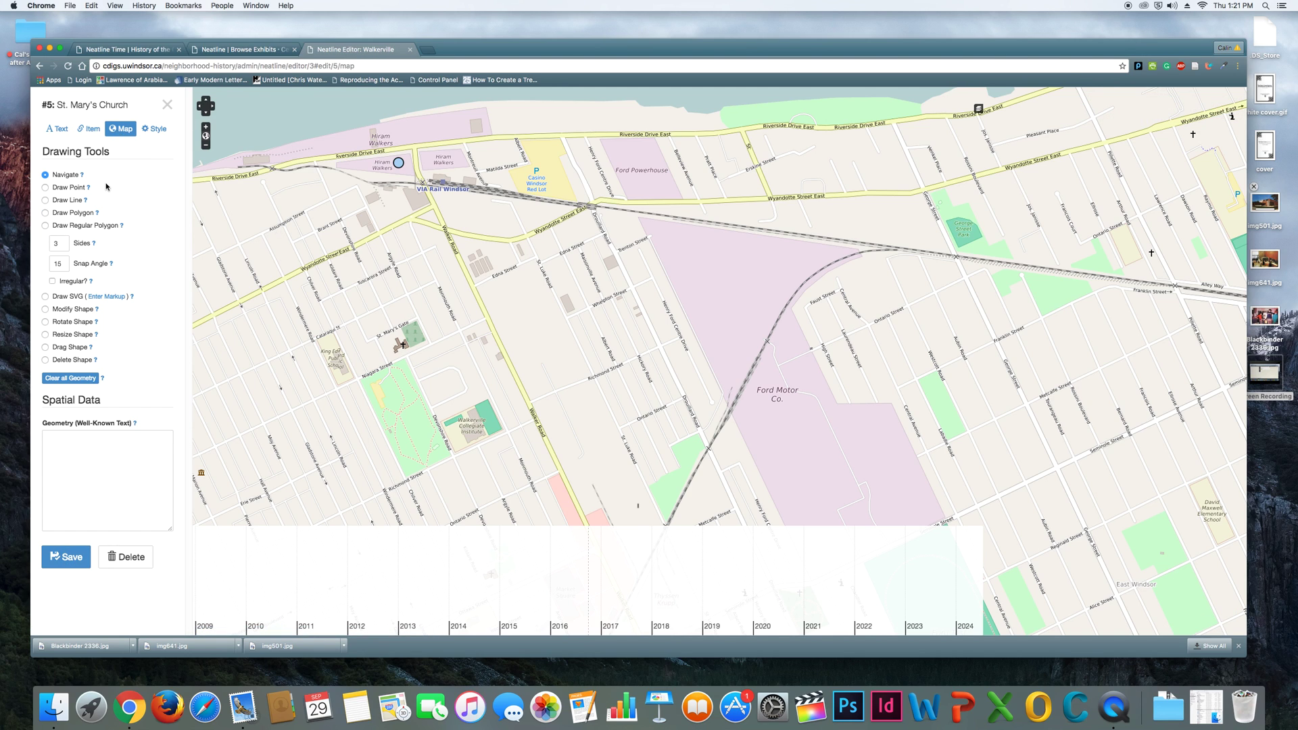
pyautogui.click(45, 188)
# Step: Draw a four-corner polygon around St. Mary's Church and save the record
pyautogui.click(45, 214)
pyautogui.click(377, 339)
pyautogui.click(389, 363)
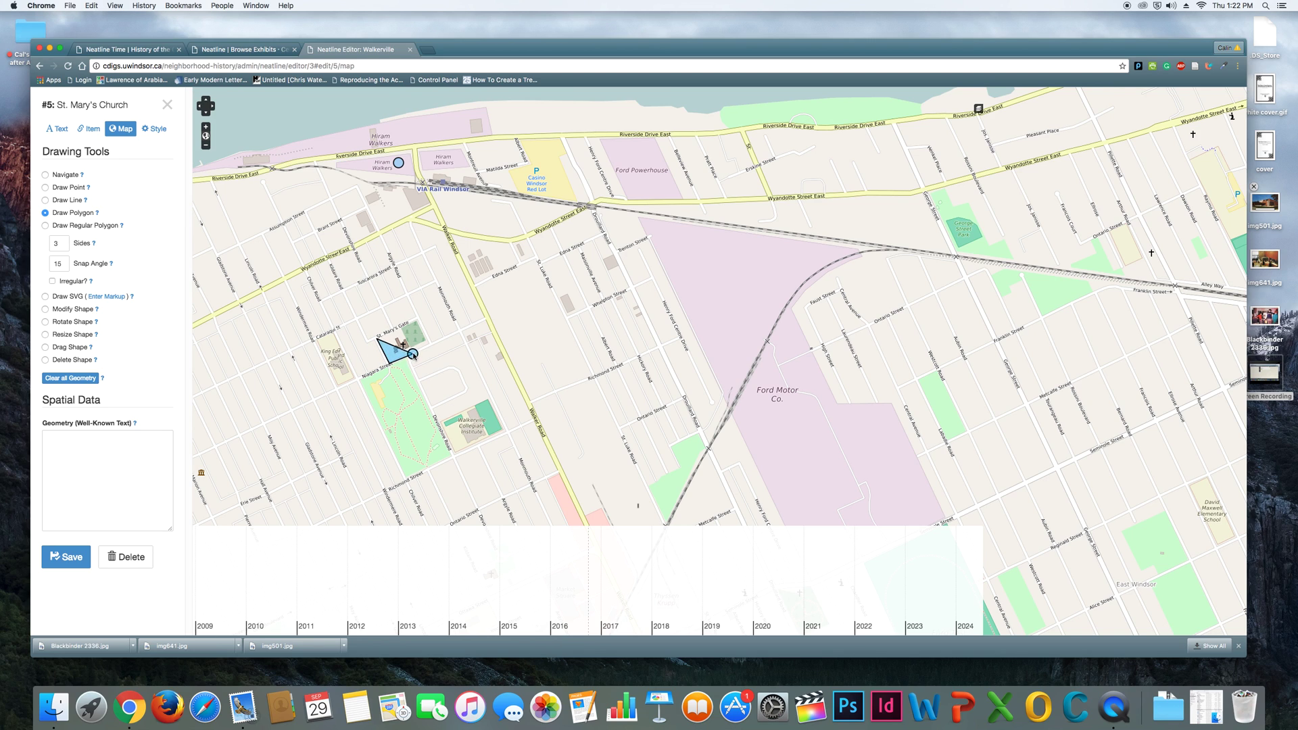
pyautogui.click(431, 343)
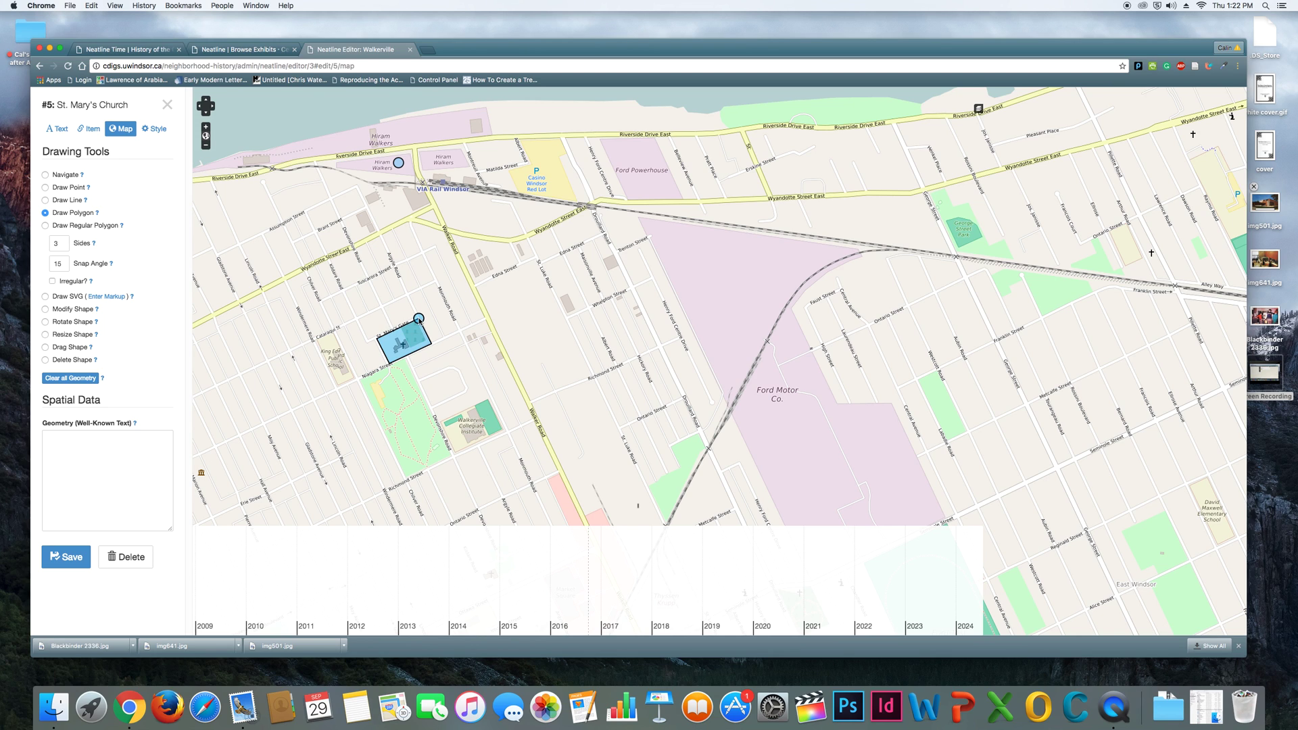
pyautogui.doubleClick(419, 318)
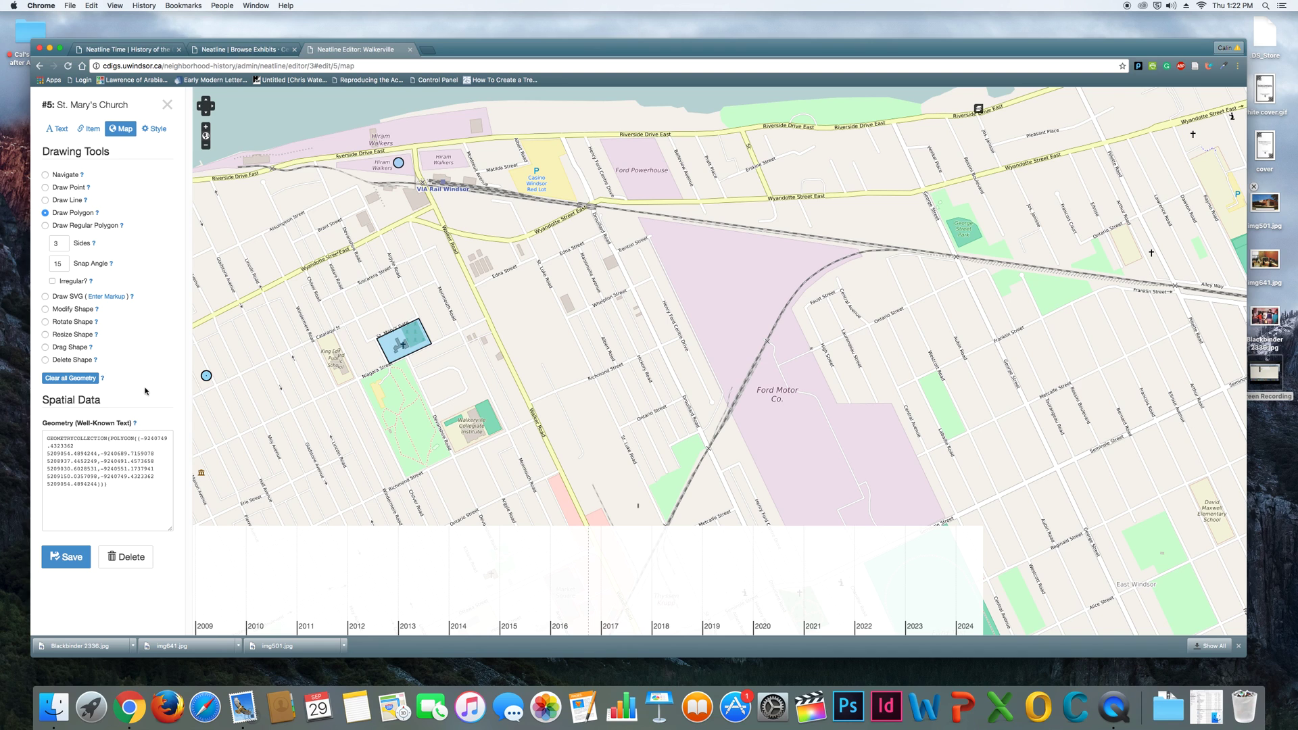
pyautogui.click(73, 559)
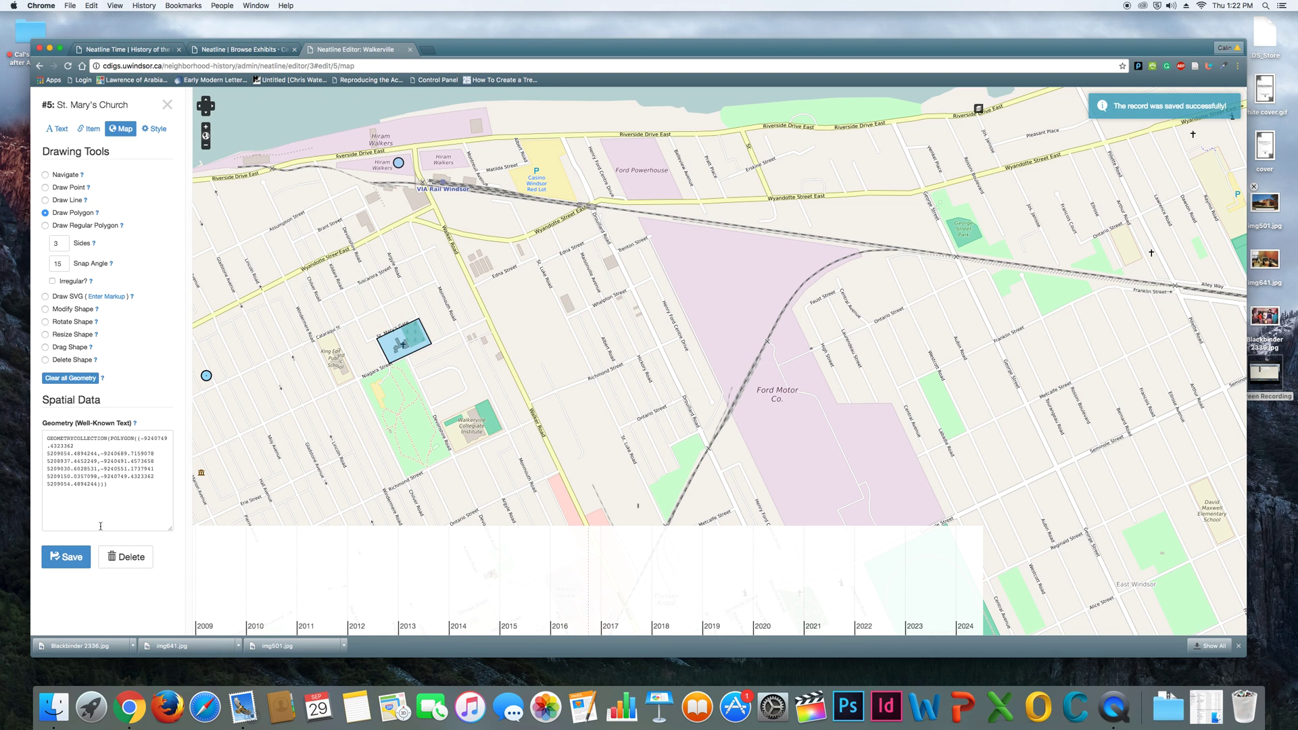
pyautogui.click(158, 133)
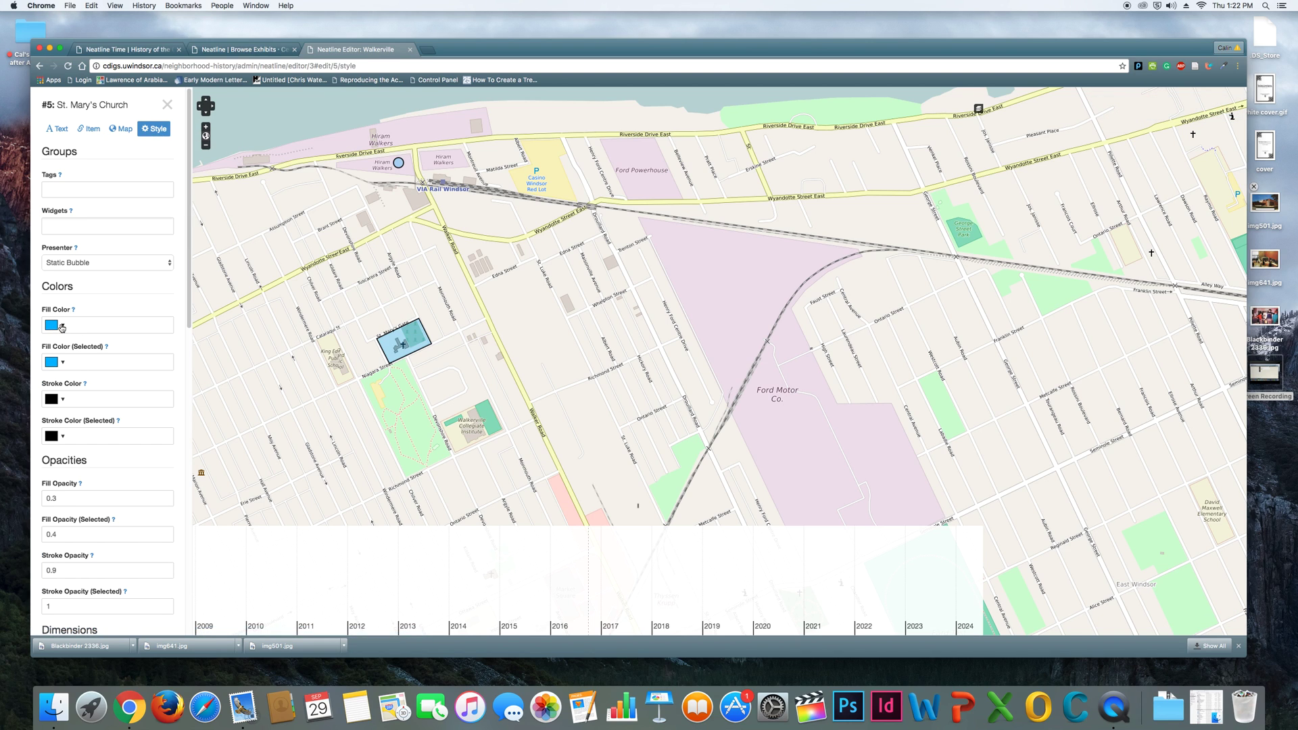
# Step: Set the church polygon's fill colour to a muted green and save
pyautogui.click(63, 326)
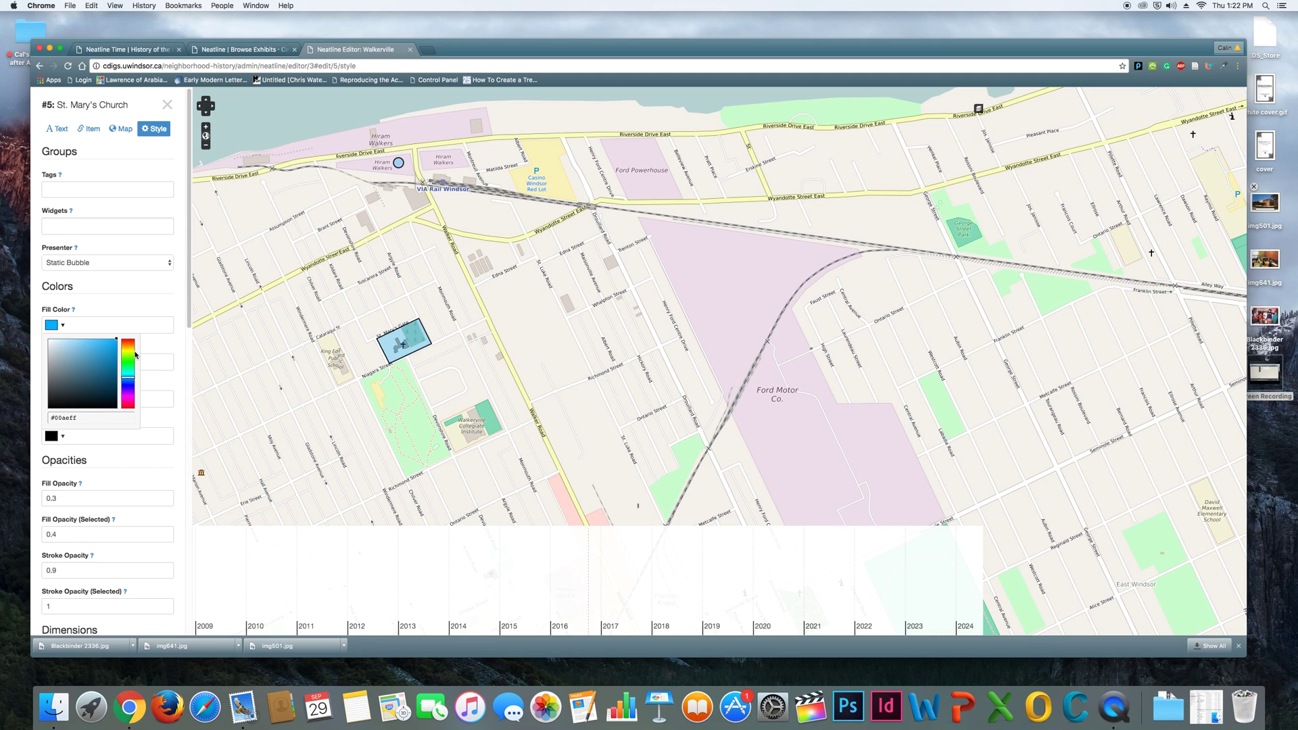
pyautogui.moveTo(132, 359); pyautogui.dragTo(128, 354)
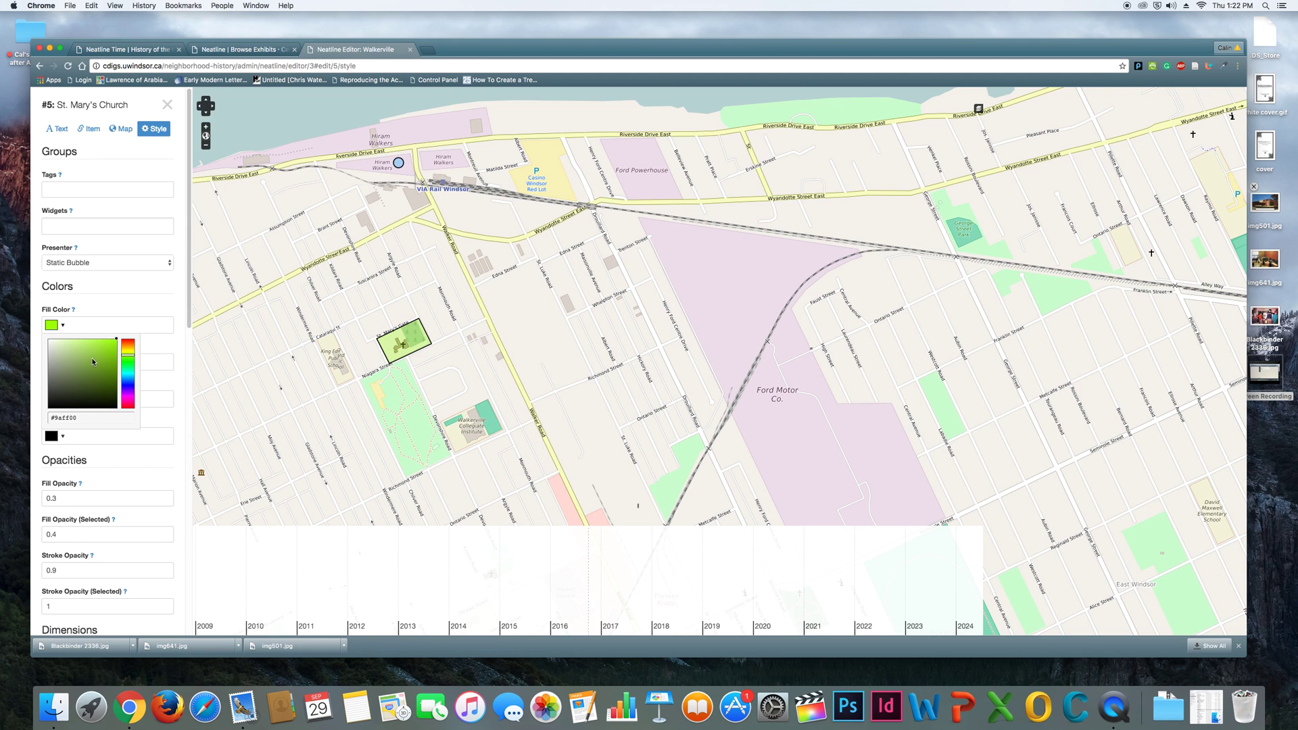
pyautogui.click(81, 361)
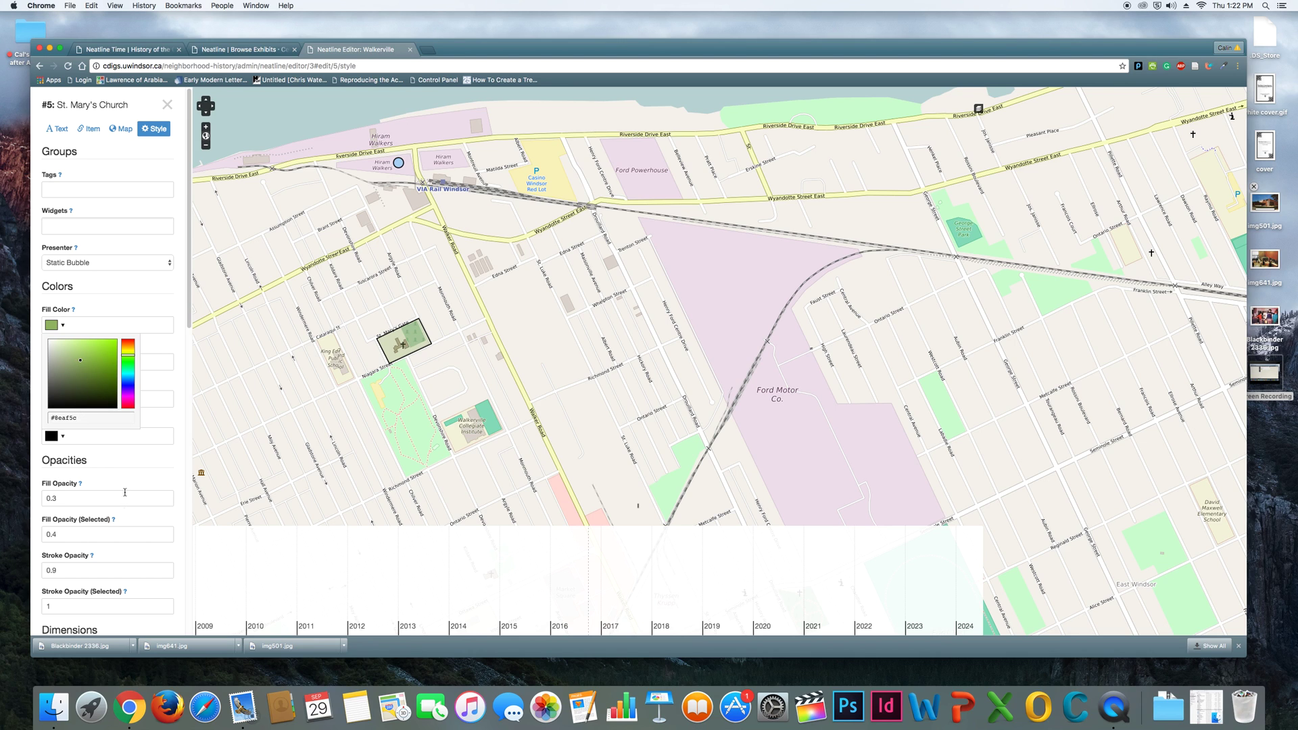
pyautogui.scroll(-10, 71, 600)
pyautogui.click(71, 610)
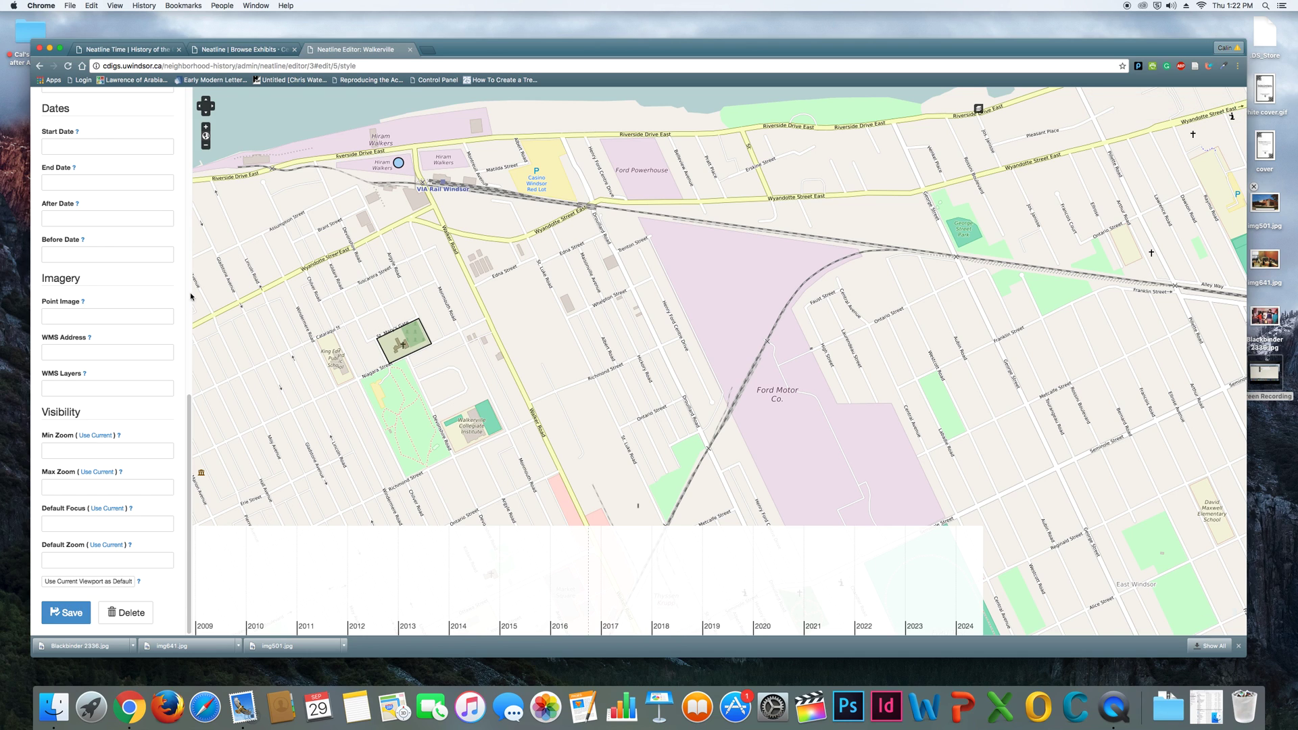
pyautogui.scroll(10, 101, 271)
# Step: Give the church record slug 'stmarys' and body 'Hello.', save, and close the editor
pyautogui.click(57, 129)
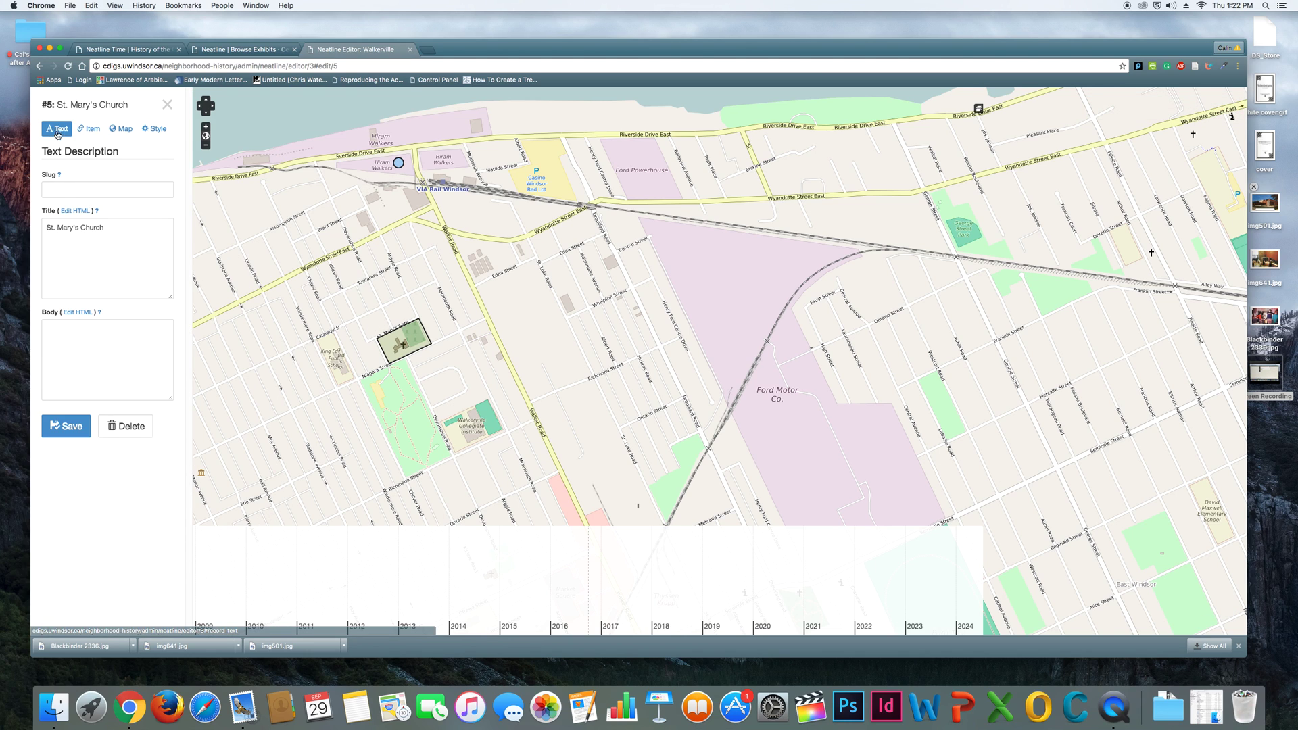
pyautogui.click(78, 191)
pyautogui.write('s')
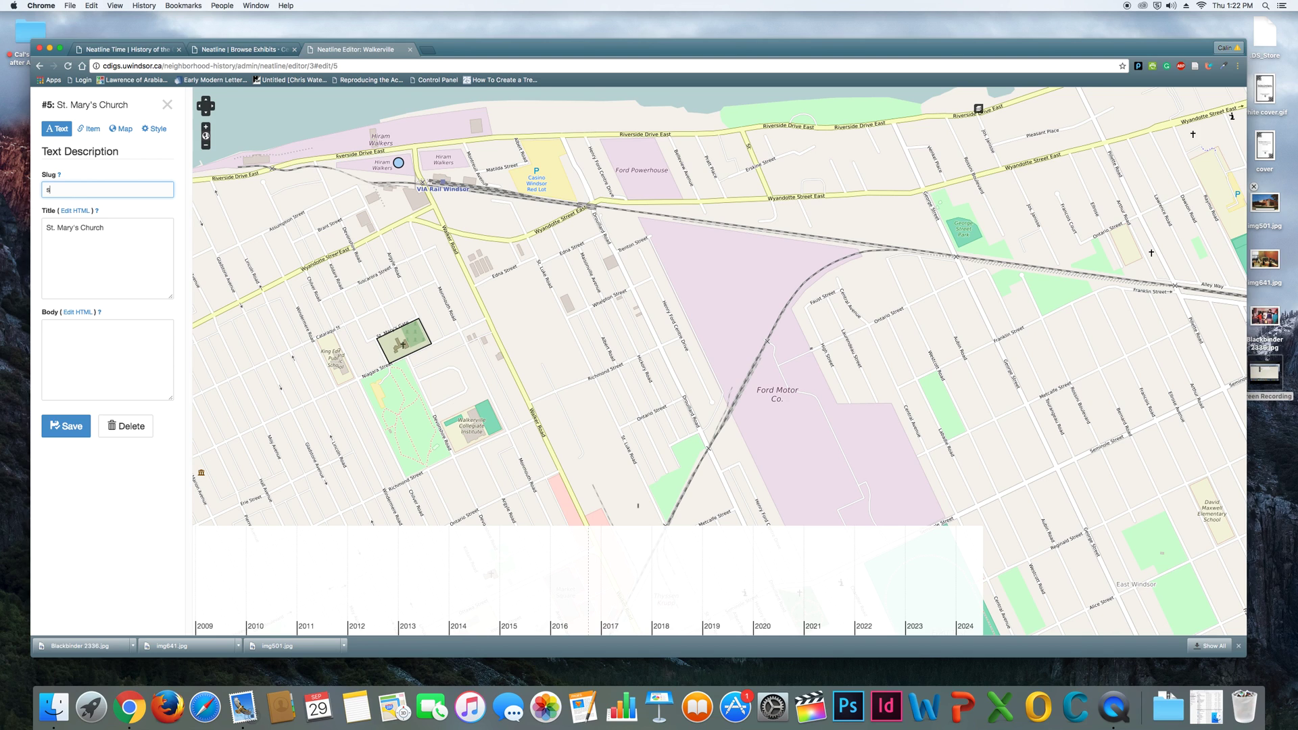
pyautogui.write('tmaryts')
pyautogui.press('Tab')
pyautogui.press('Tab')
pyautogui.press('Tab')
pyautogui.press('Tab')
pyautogui.write('HGe')
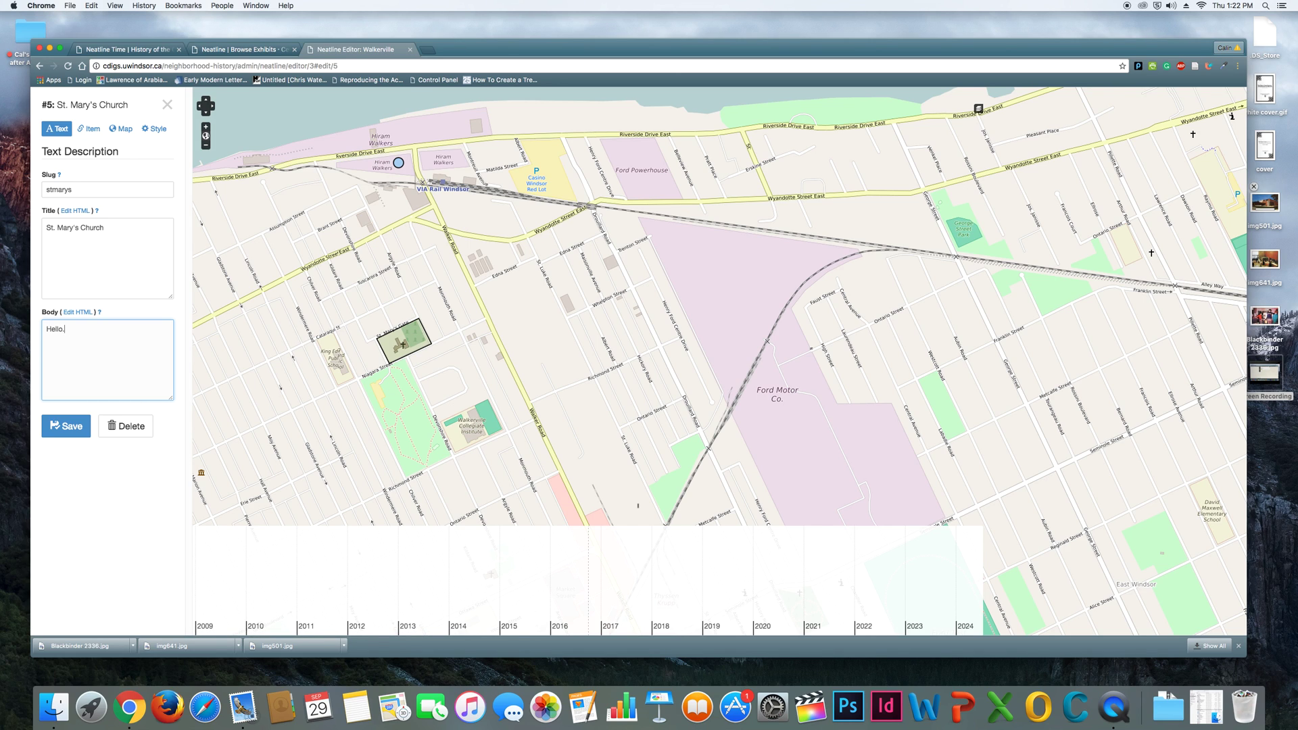
pyautogui.click(58, 433)
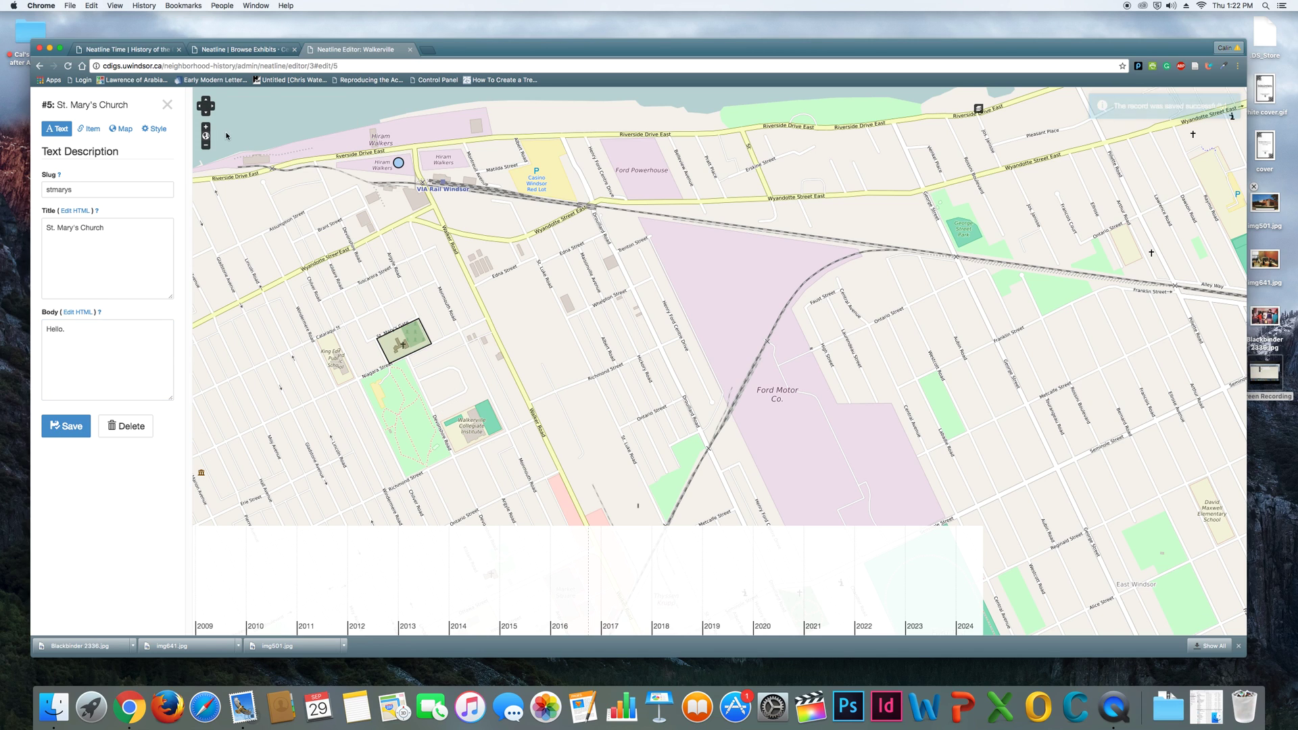
pyautogui.click(167, 105)
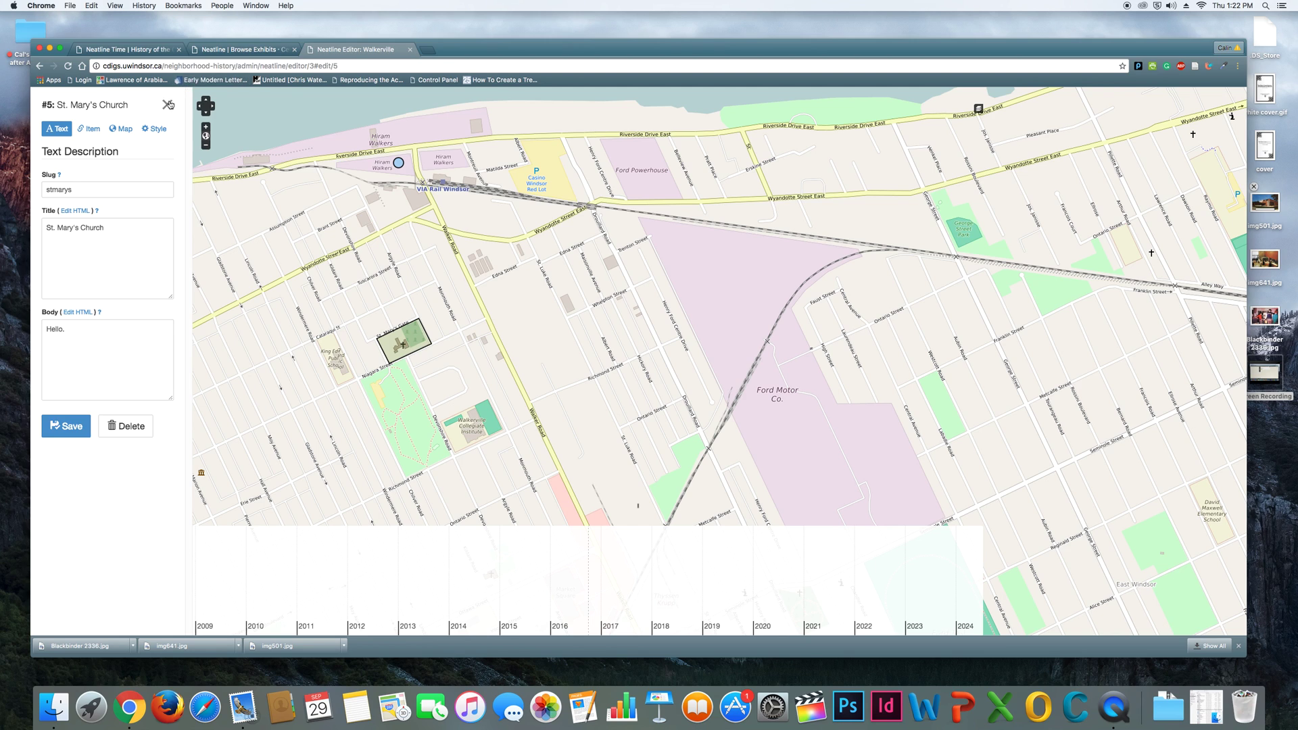
# Step: Reopen St. Mary's Church by selecting its map polygon and dismiss its Dublin Core popup
pyautogui.moveTo(420, 341)
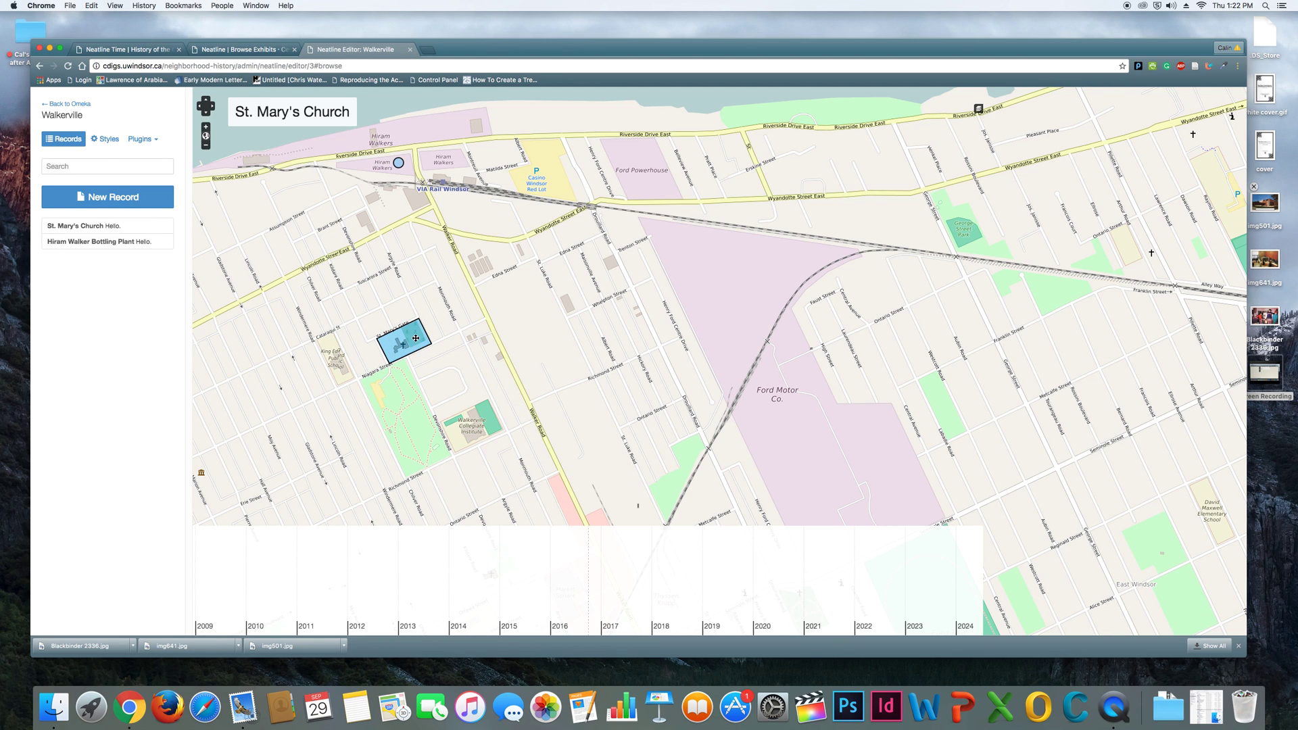
pyautogui.click(416, 338)
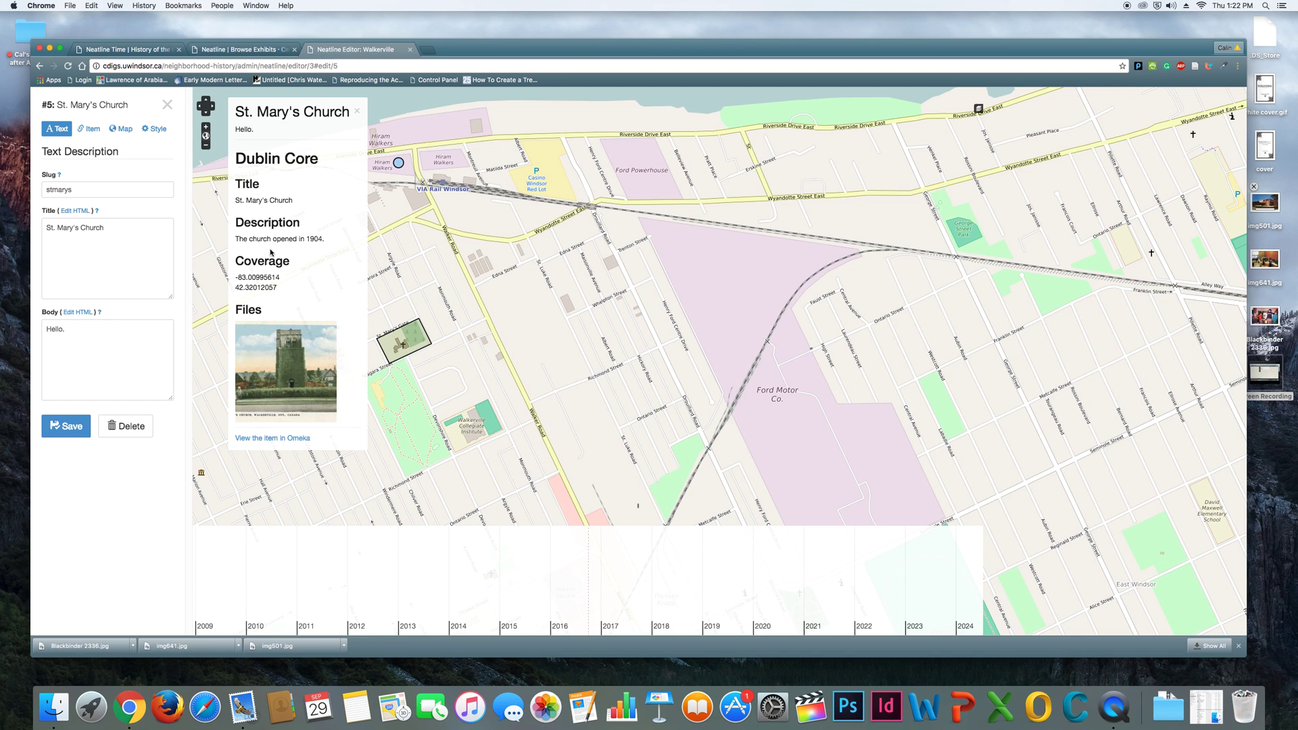
pyautogui.click(357, 111)
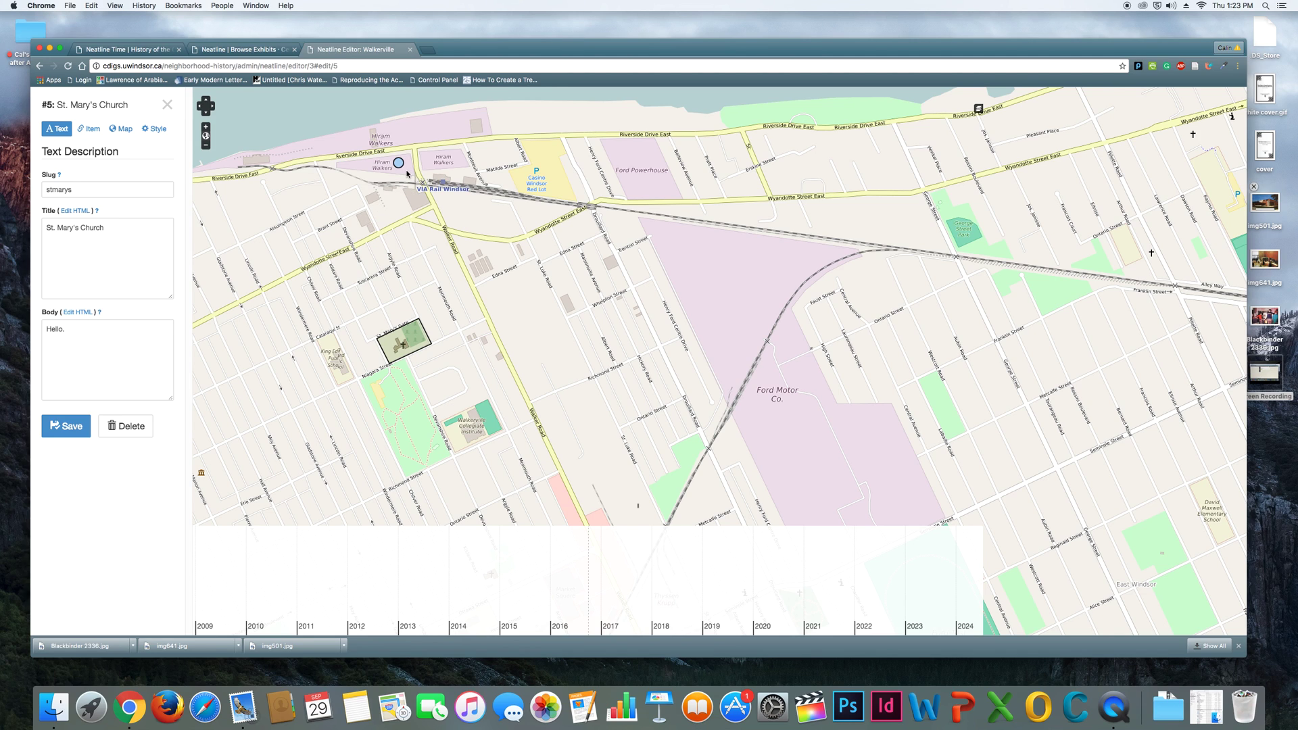
pyautogui.moveTo(402, 166)
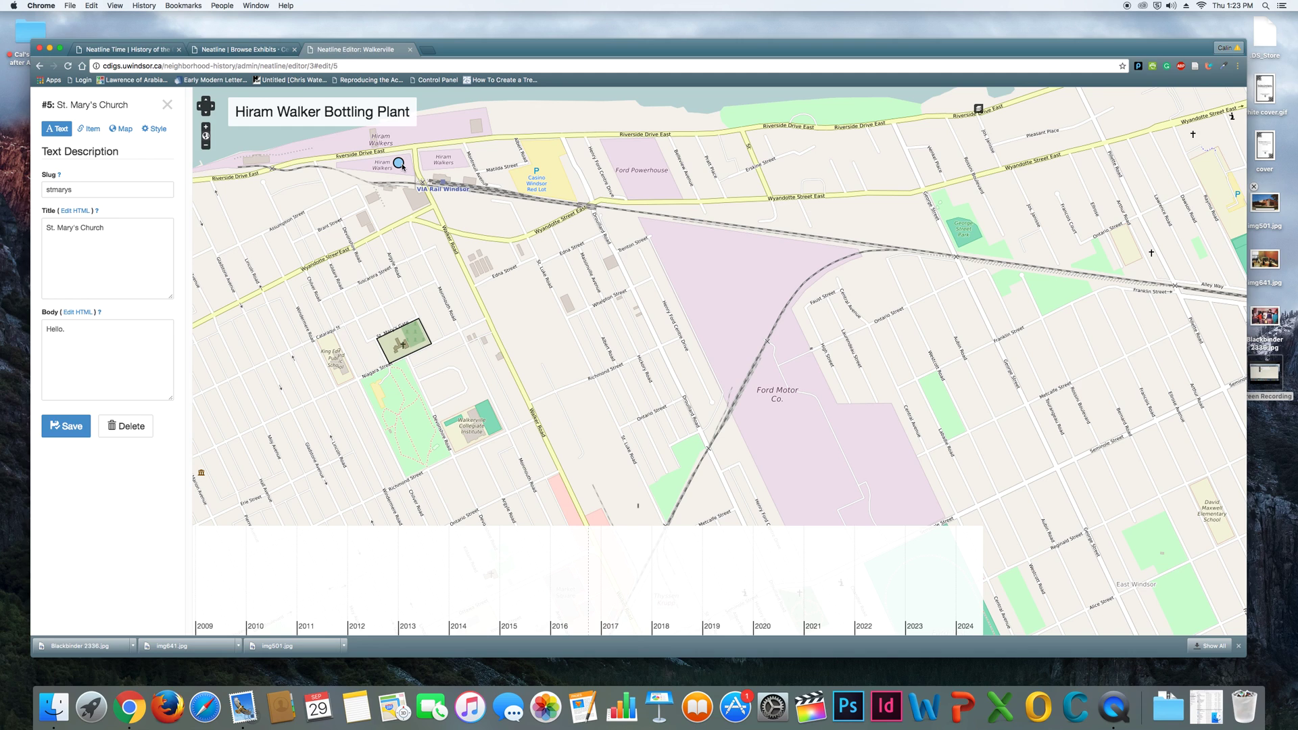
# Step: Exit the St. Mary's Church editor back to the list showing both Walkerville records
pyautogui.moveTo(417, 336)
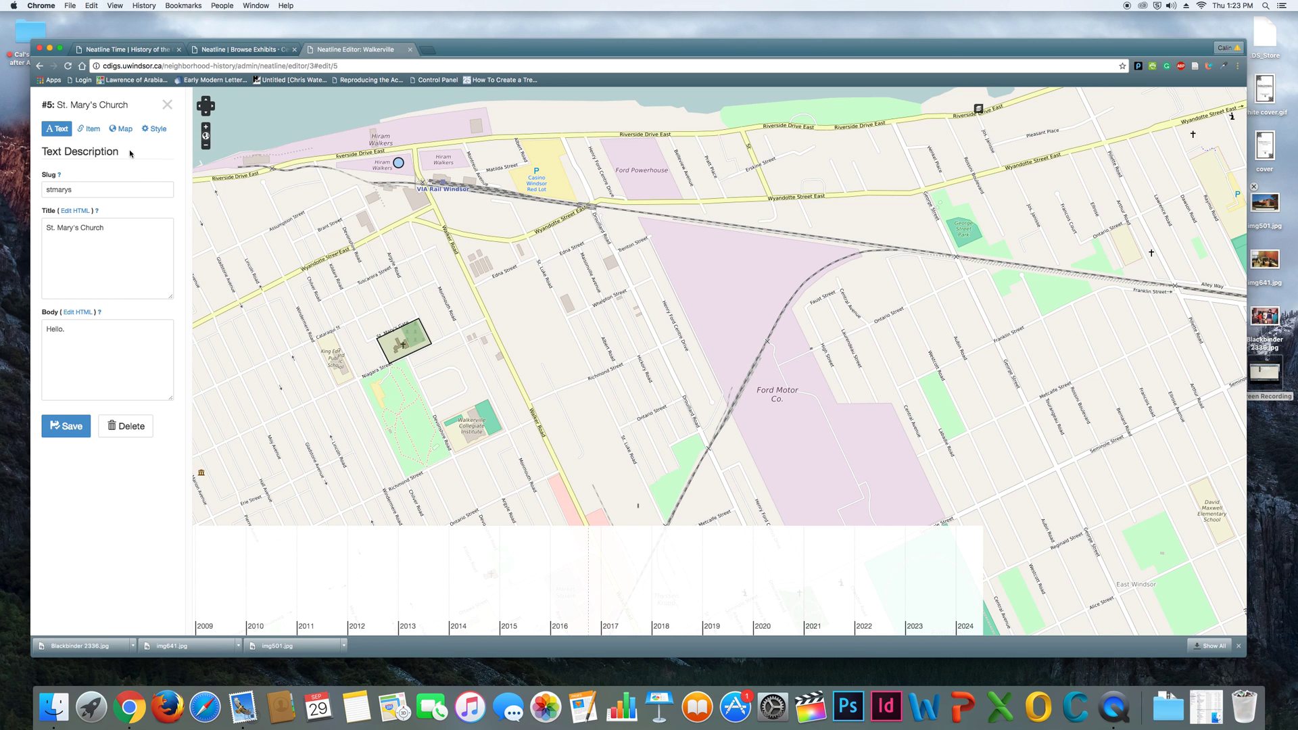
pyautogui.click(167, 105)
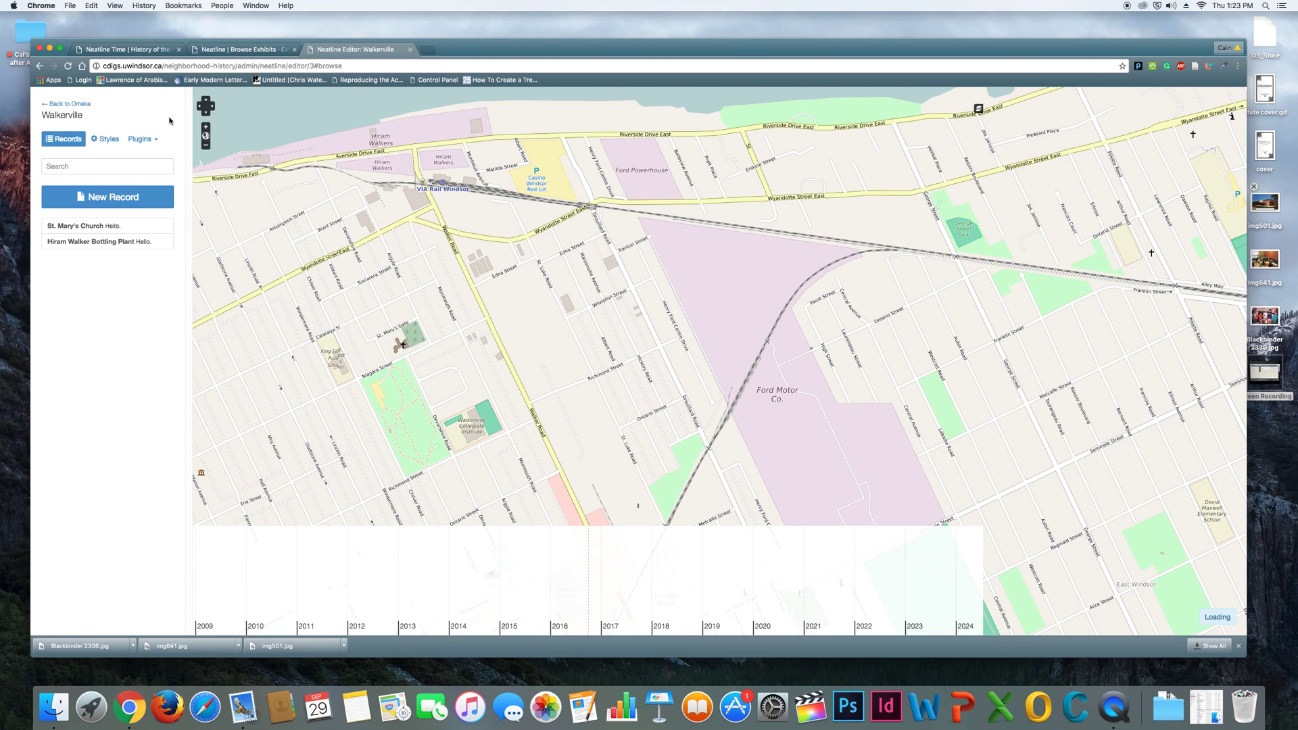
# Step: Add a new record with slug and title 'path' and body 'Hello.', then save it
pyautogui.click(103, 198)
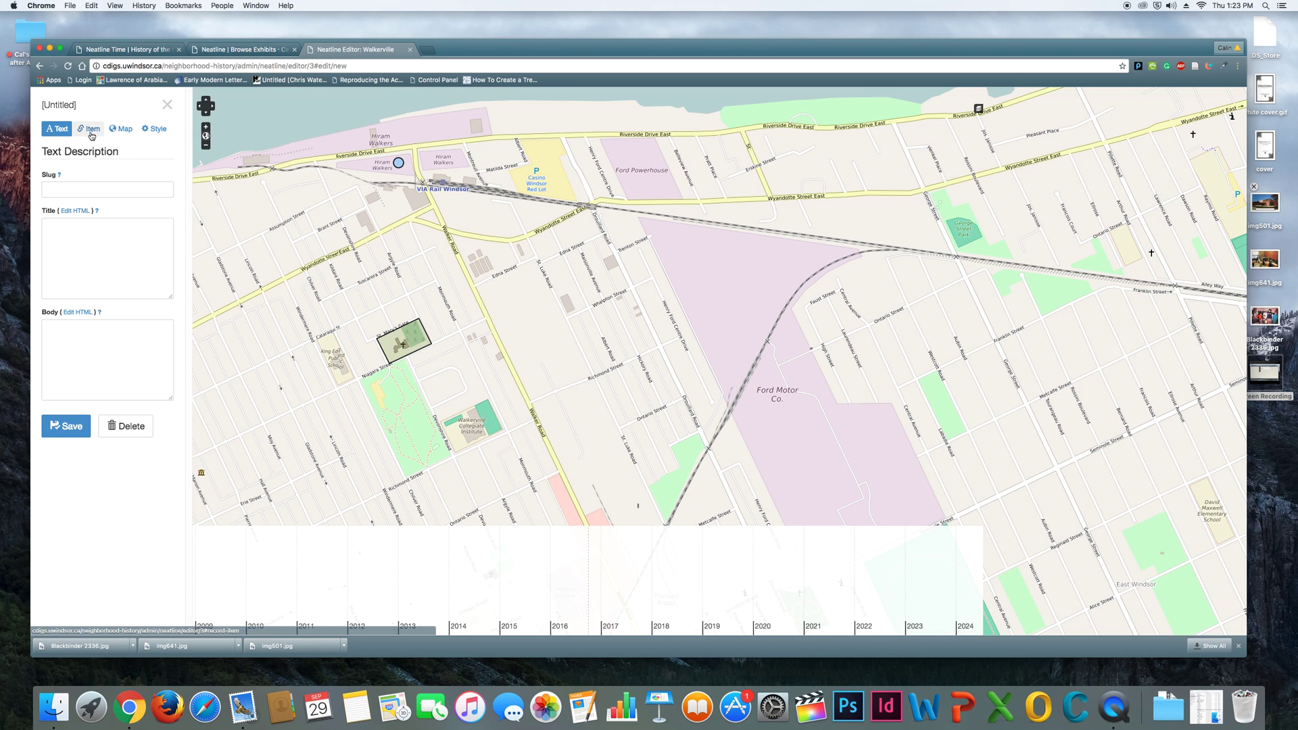
pyautogui.click(74, 194)
pyautogui.write('pa')
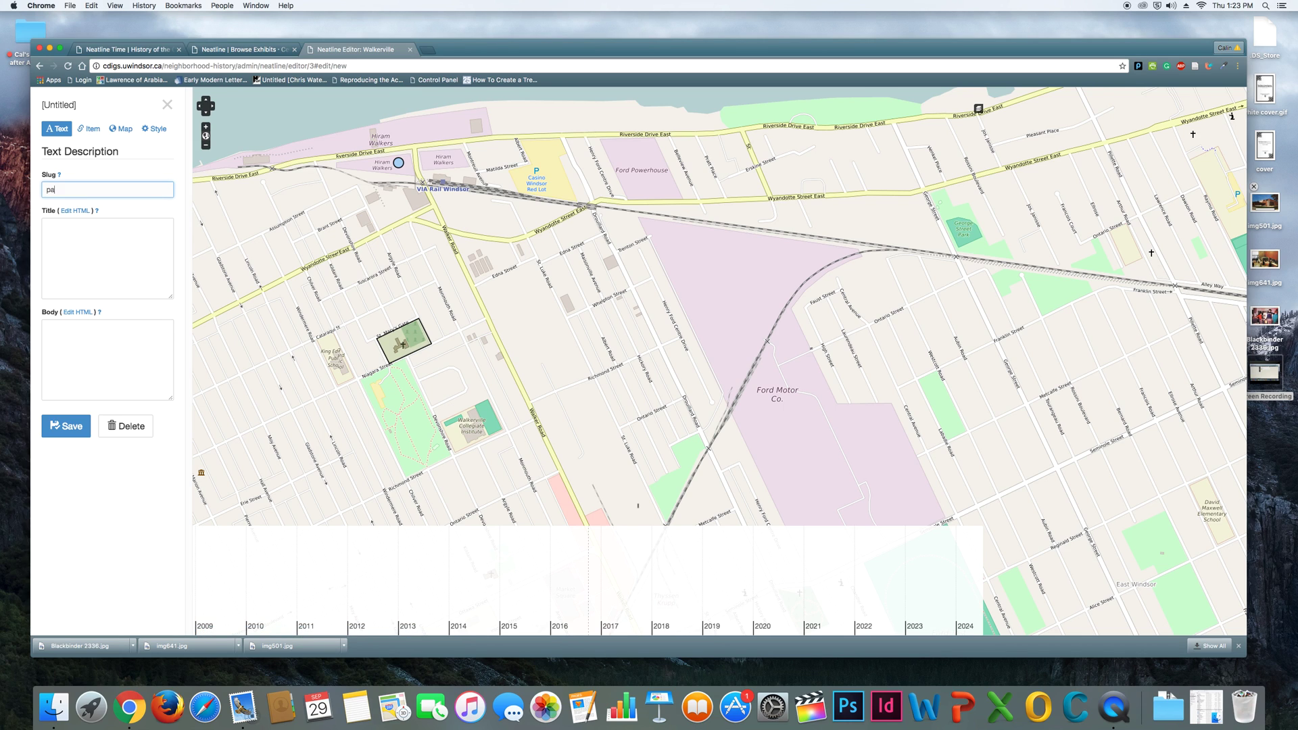
pyautogui.write('th')
pyautogui.press('Tab')
pyautogui.press('Tab')
pyautogui.press('Tab')
pyautogui.write('path')
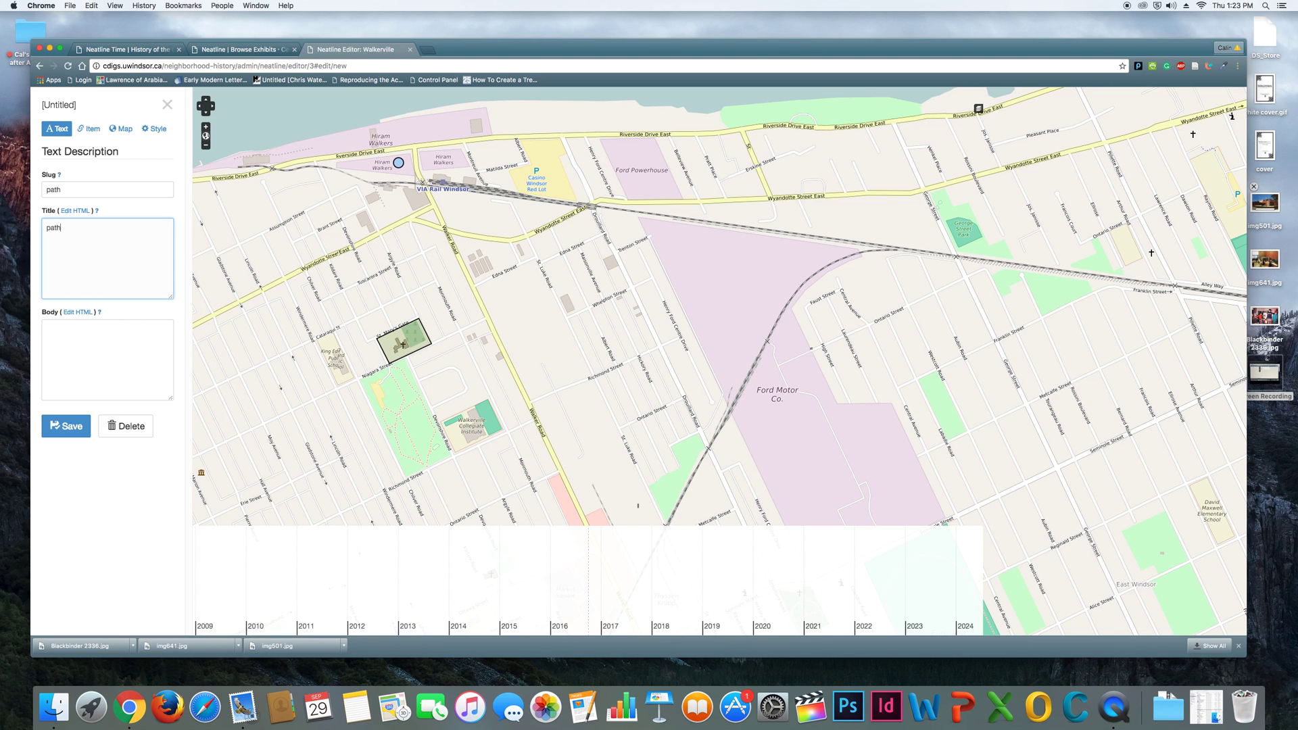
pyautogui.press('Tab')
pyautogui.press('Tab')
pyautogui.press('Tab')
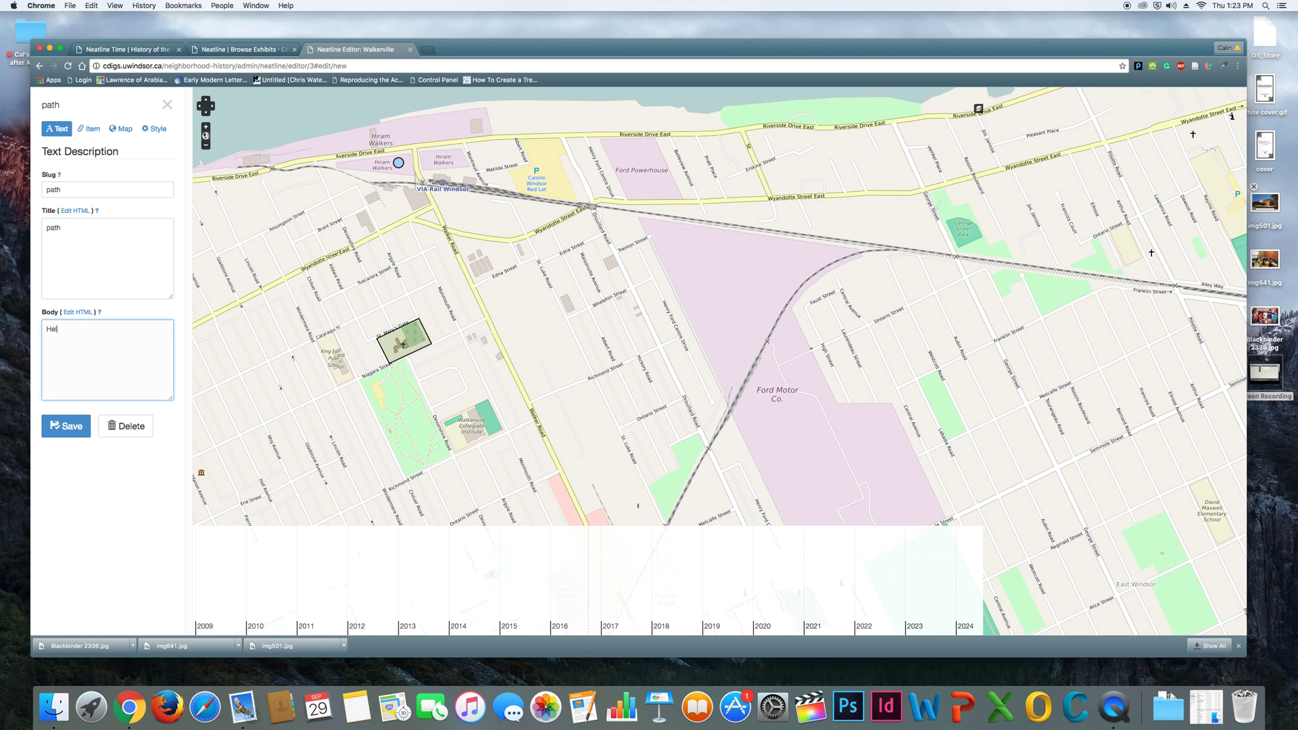
pyautogui.click(68, 426)
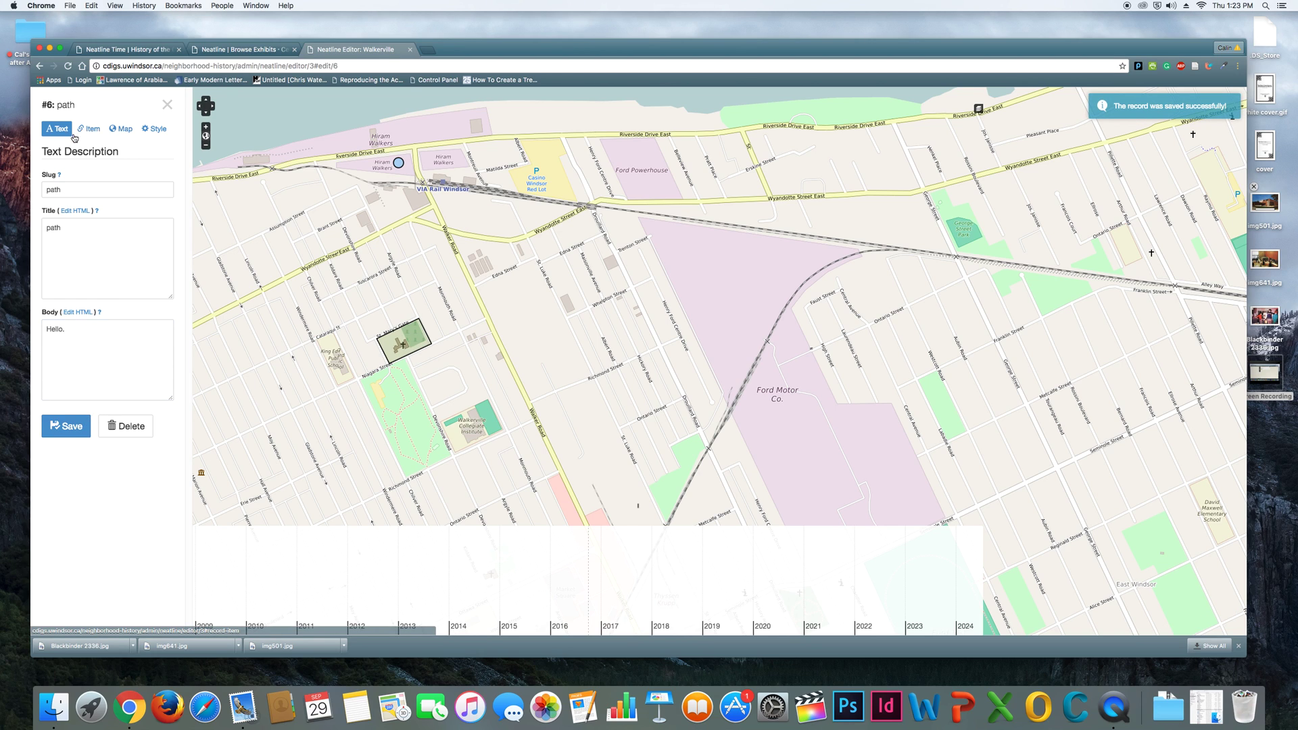
# Step: Draw a line from near VIA Rail Windsor via Walker Road and Wyandotte to the church, and save
pyautogui.click(113, 131)
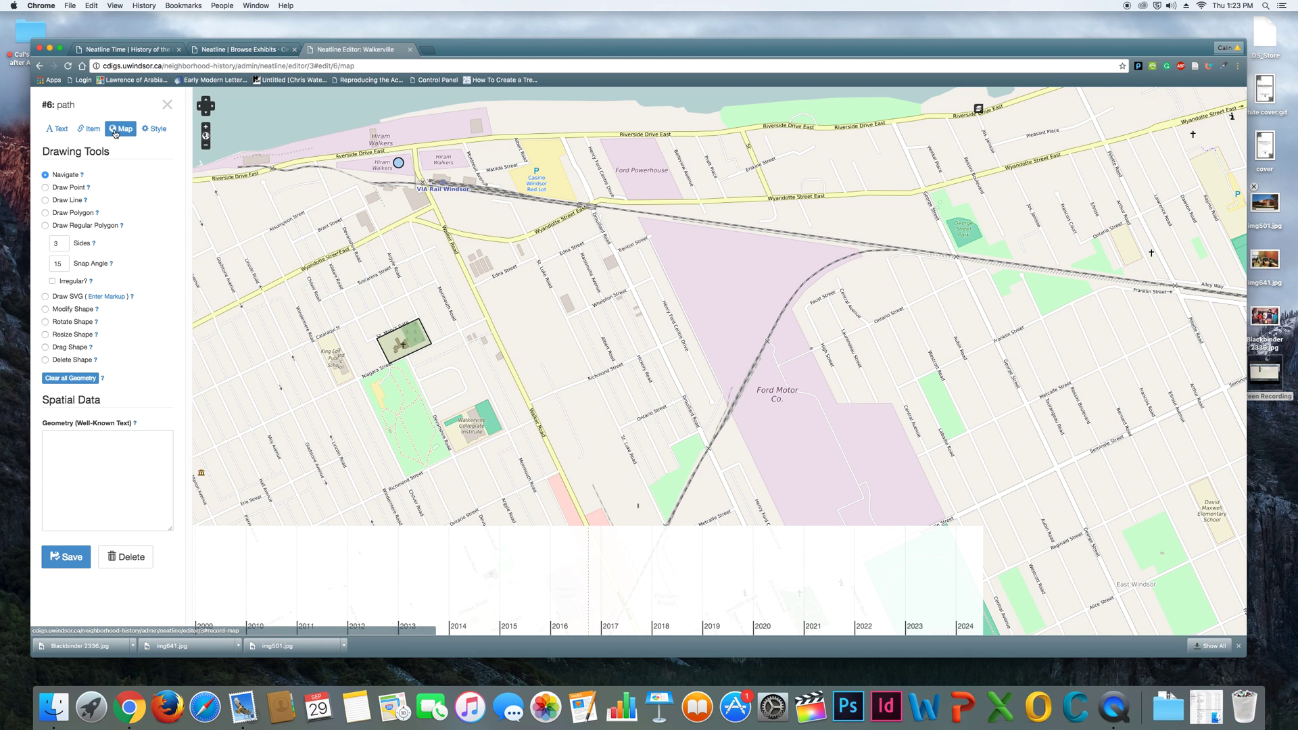
pyautogui.click(45, 200)
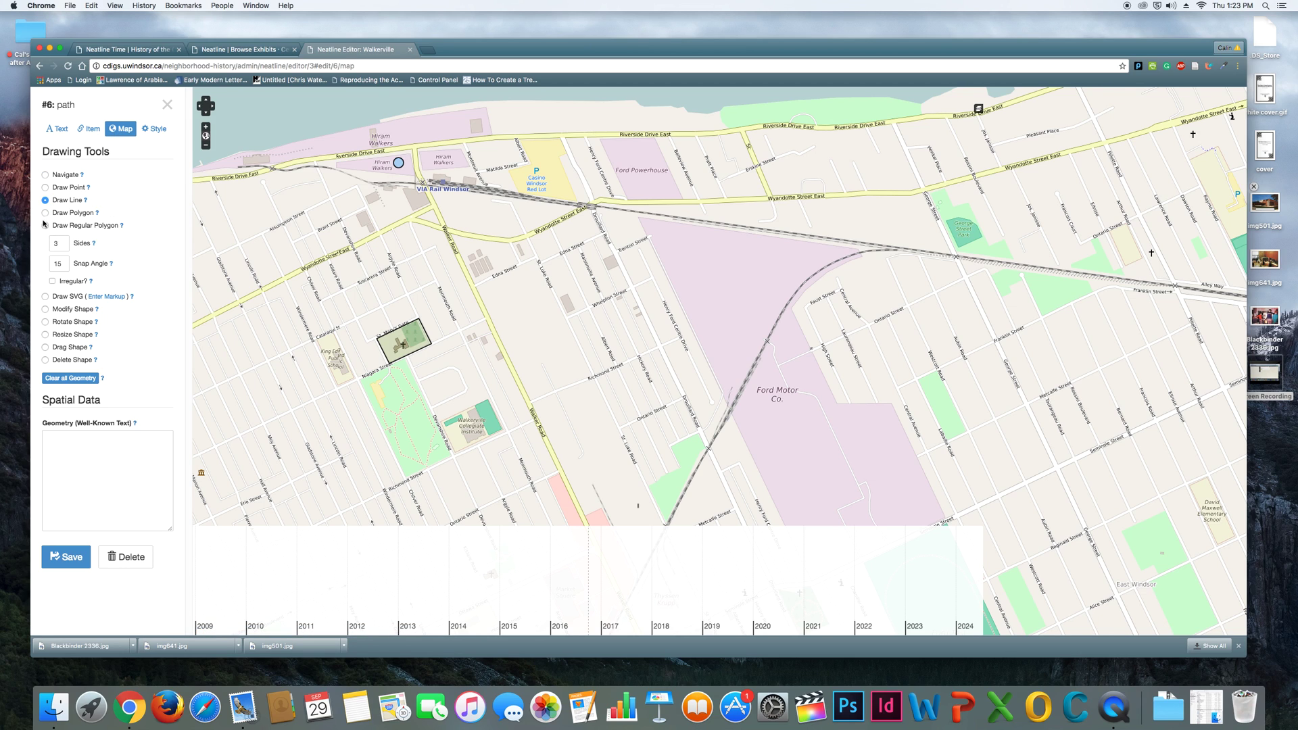
pyautogui.click(415, 172)
pyautogui.click(433, 208)
pyautogui.click(377, 232)
pyautogui.click(417, 317)
pyautogui.doubleClick(392, 331)
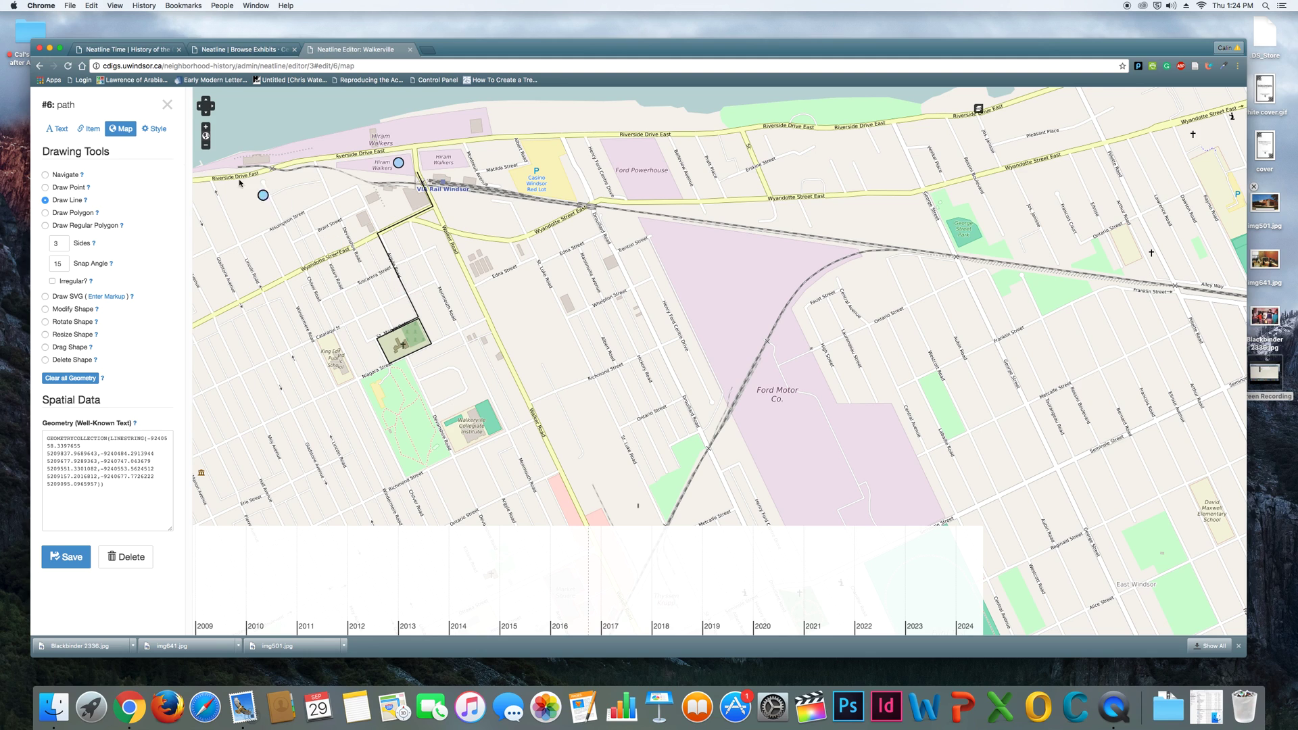
pyautogui.click(67, 556)
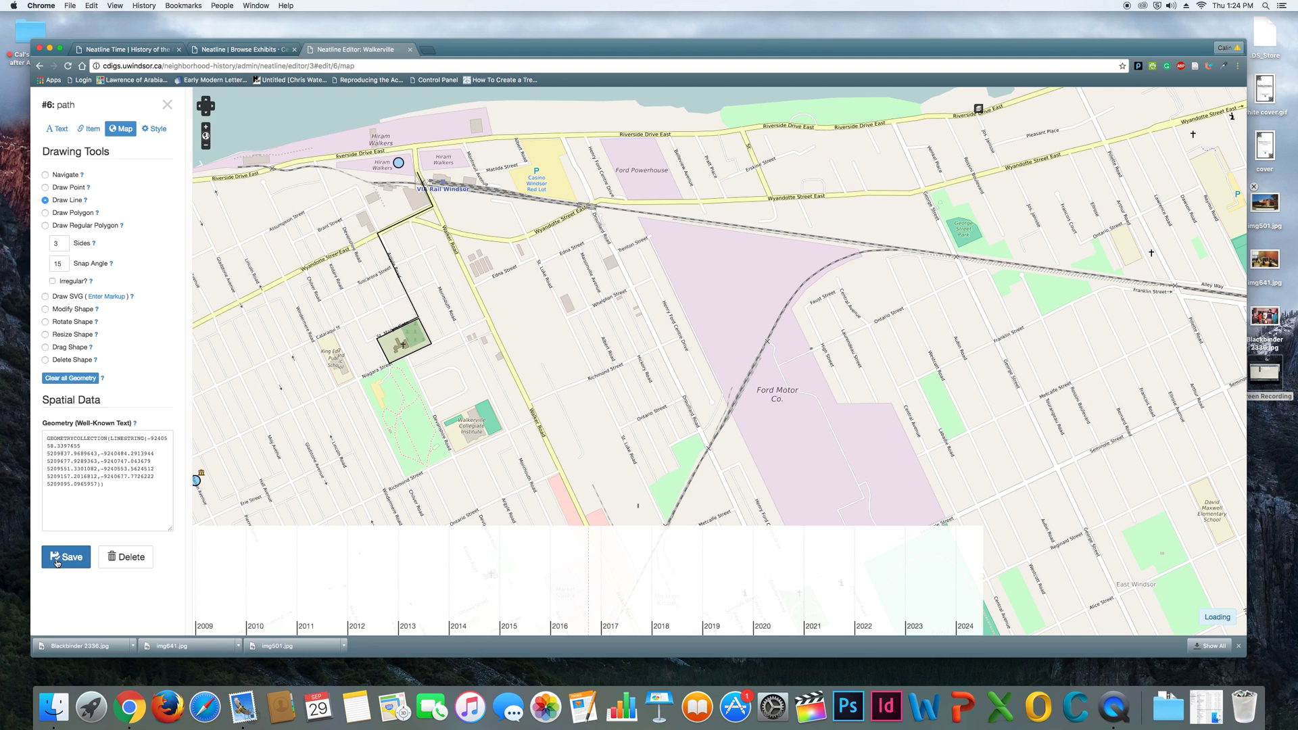
pyautogui.click(70, 134)
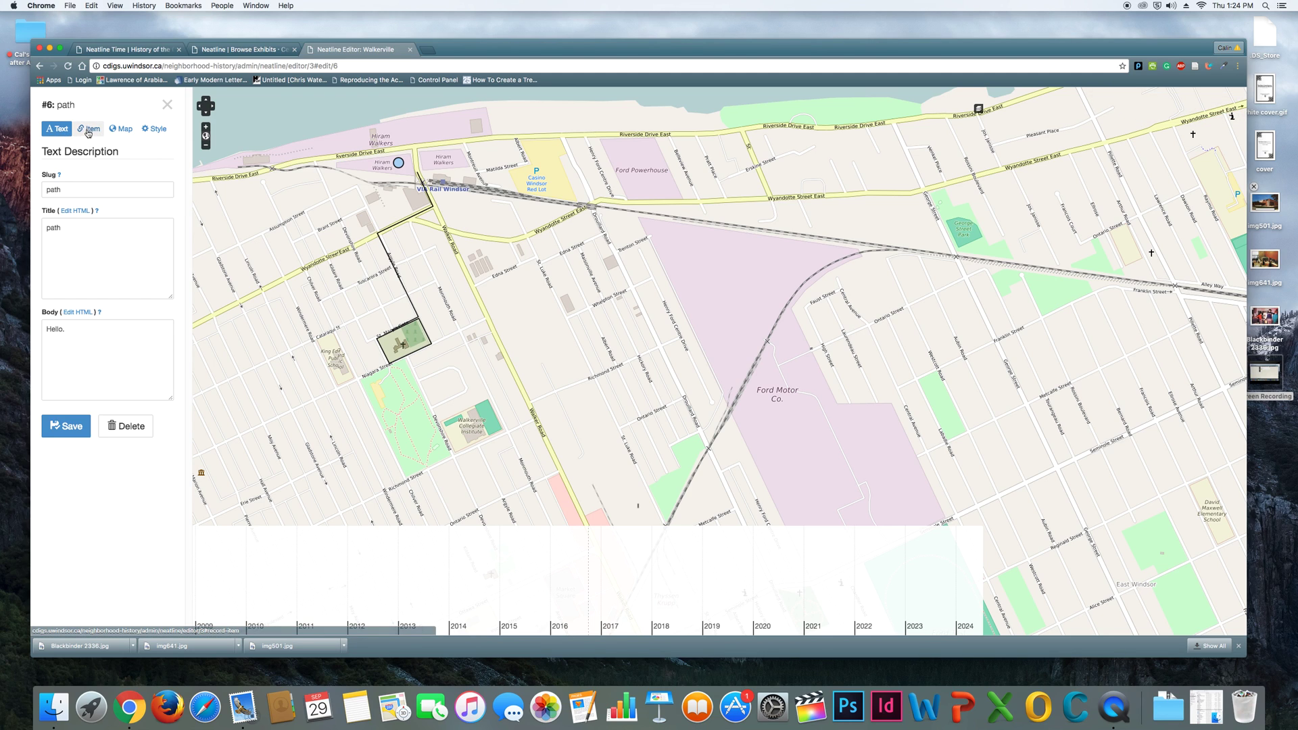
# Step: Set the path's stroke colour to red
pyautogui.click(88, 133)
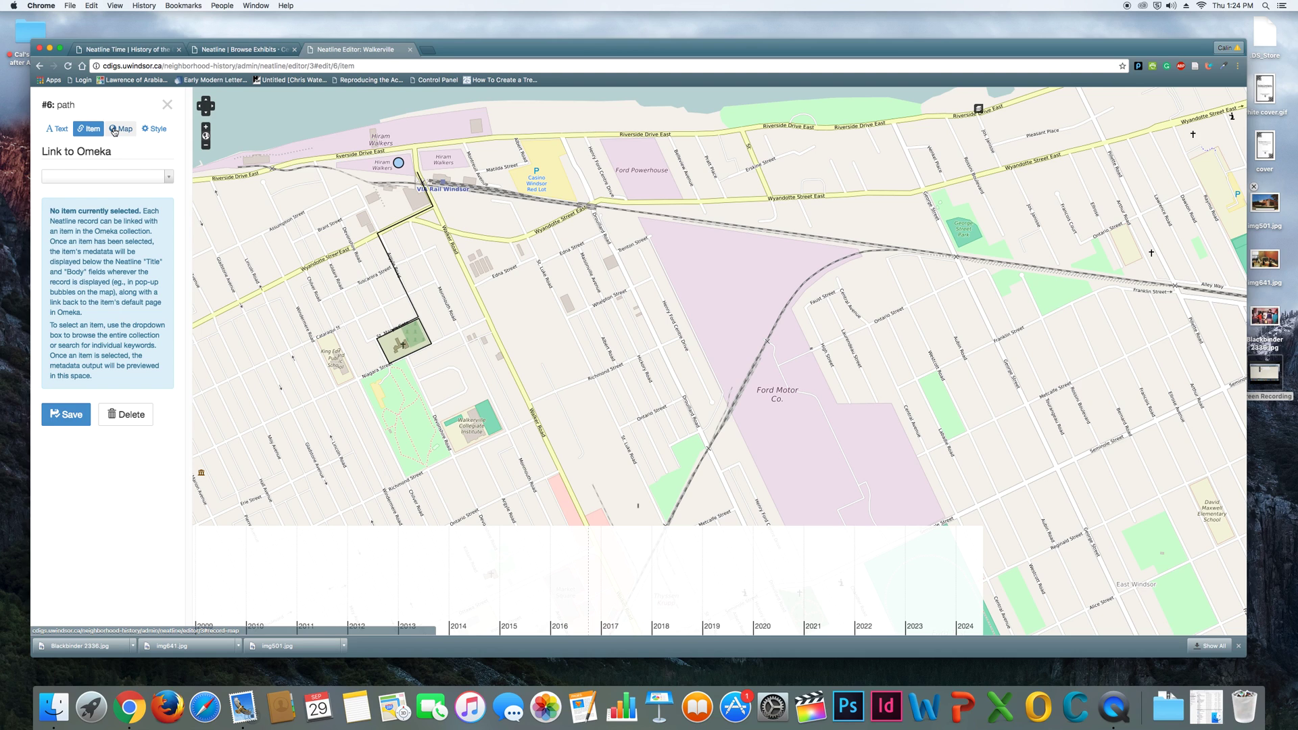
pyautogui.click(130, 133)
pyautogui.click(152, 129)
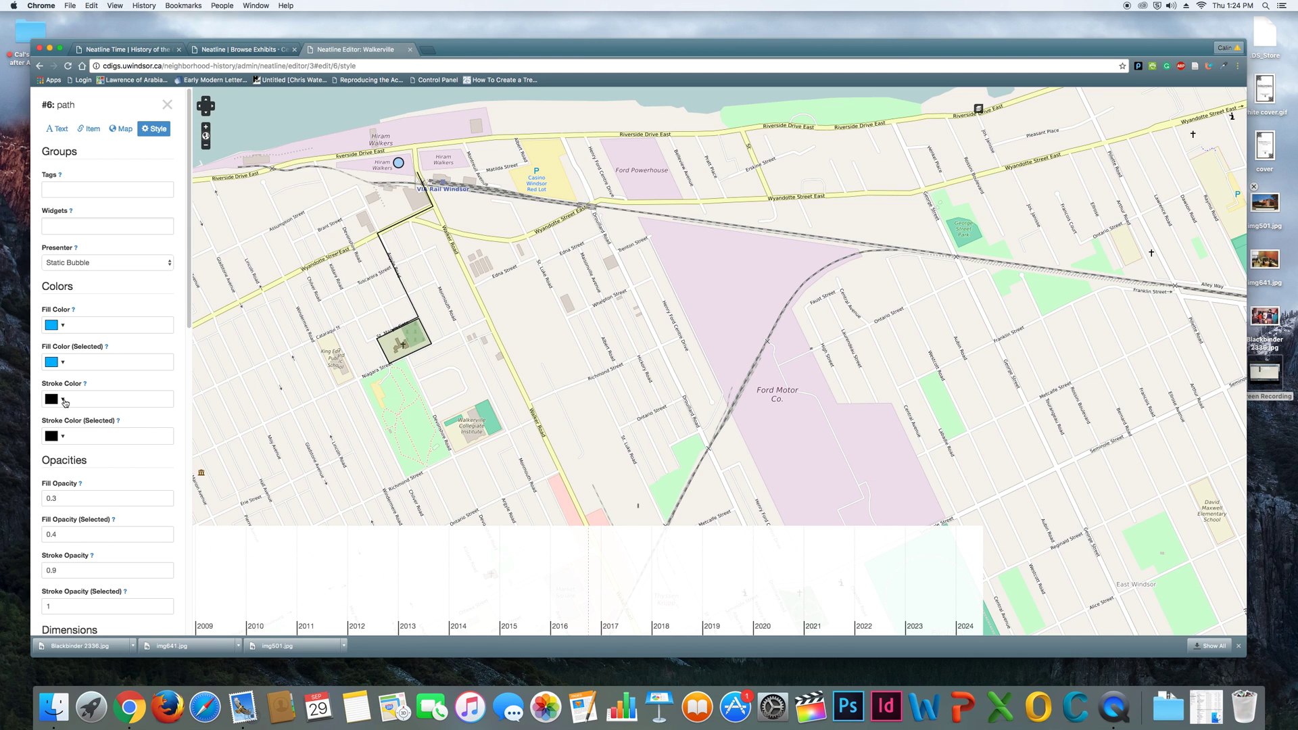
pyautogui.click(63, 400)
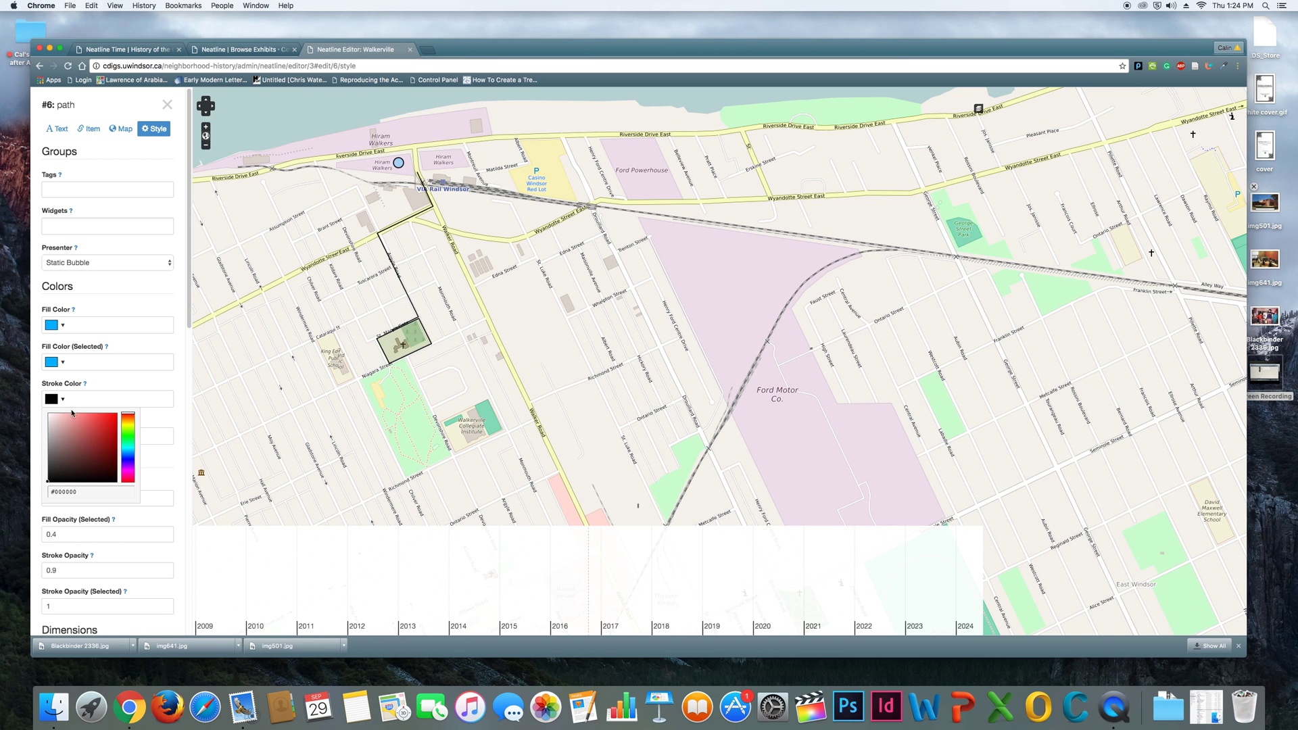
pyautogui.click(109, 424)
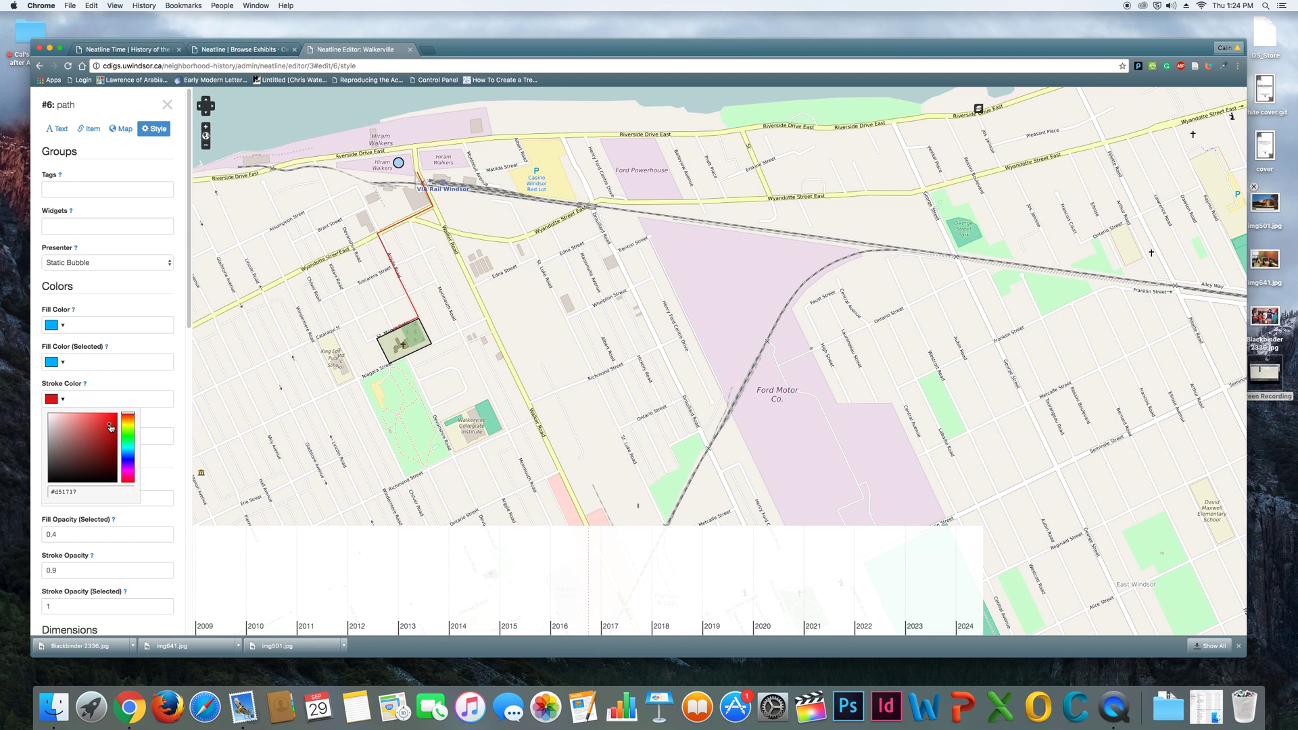
pyautogui.click(116, 388)
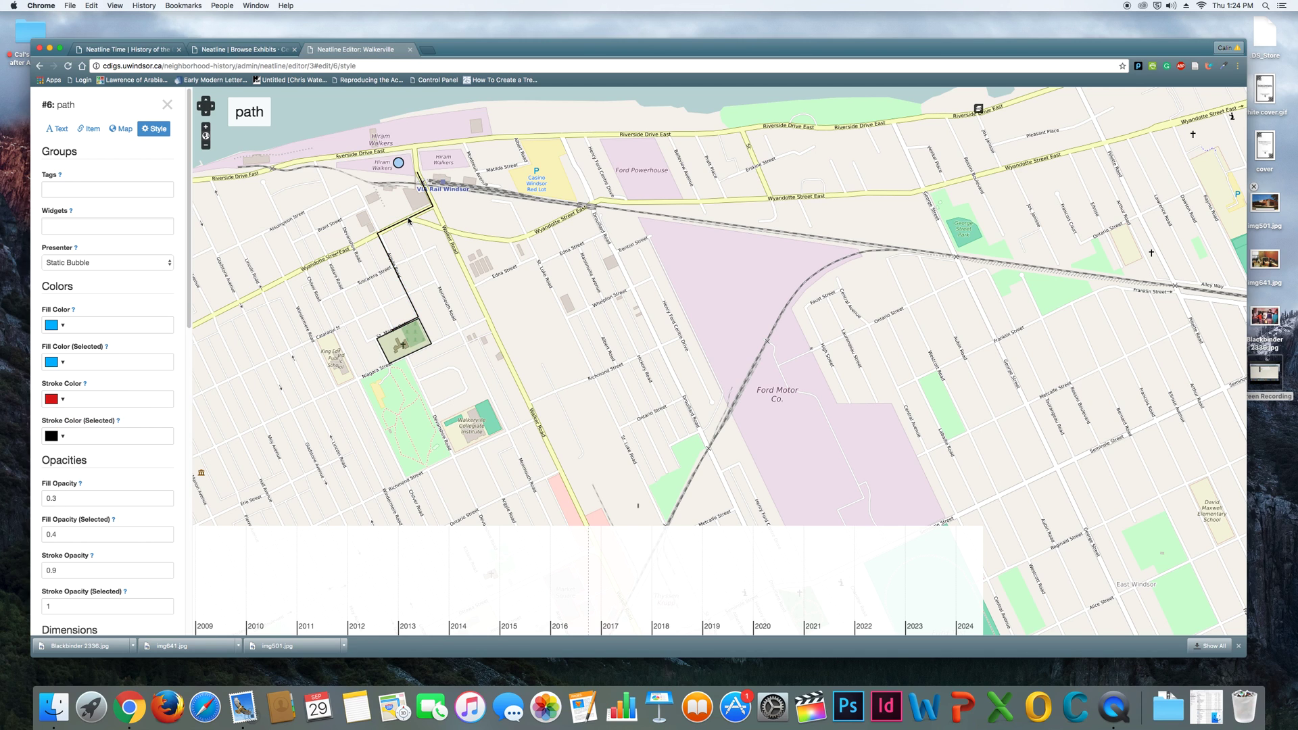
# Step: Raise the path's stroke width to 5 and save the record
pyautogui.scroll(-2, 110, 442)
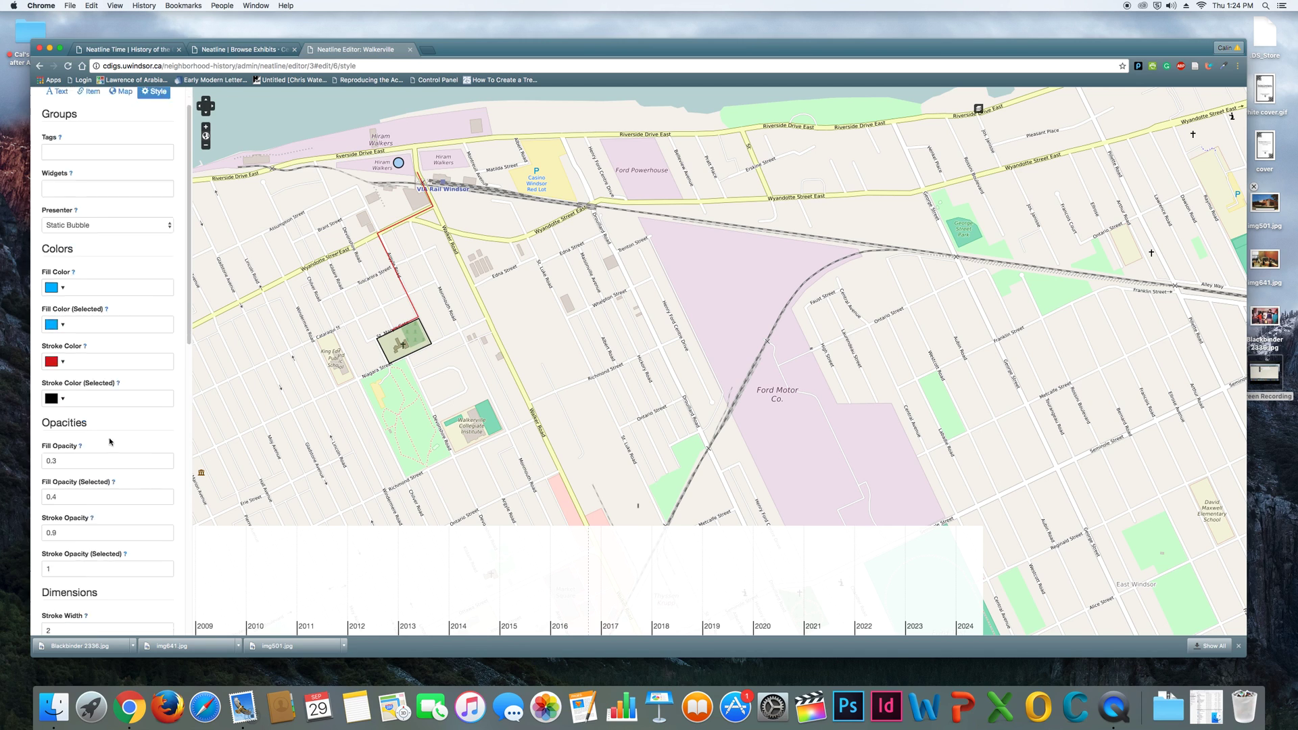
pyautogui.scroll(-3, 110, 442)
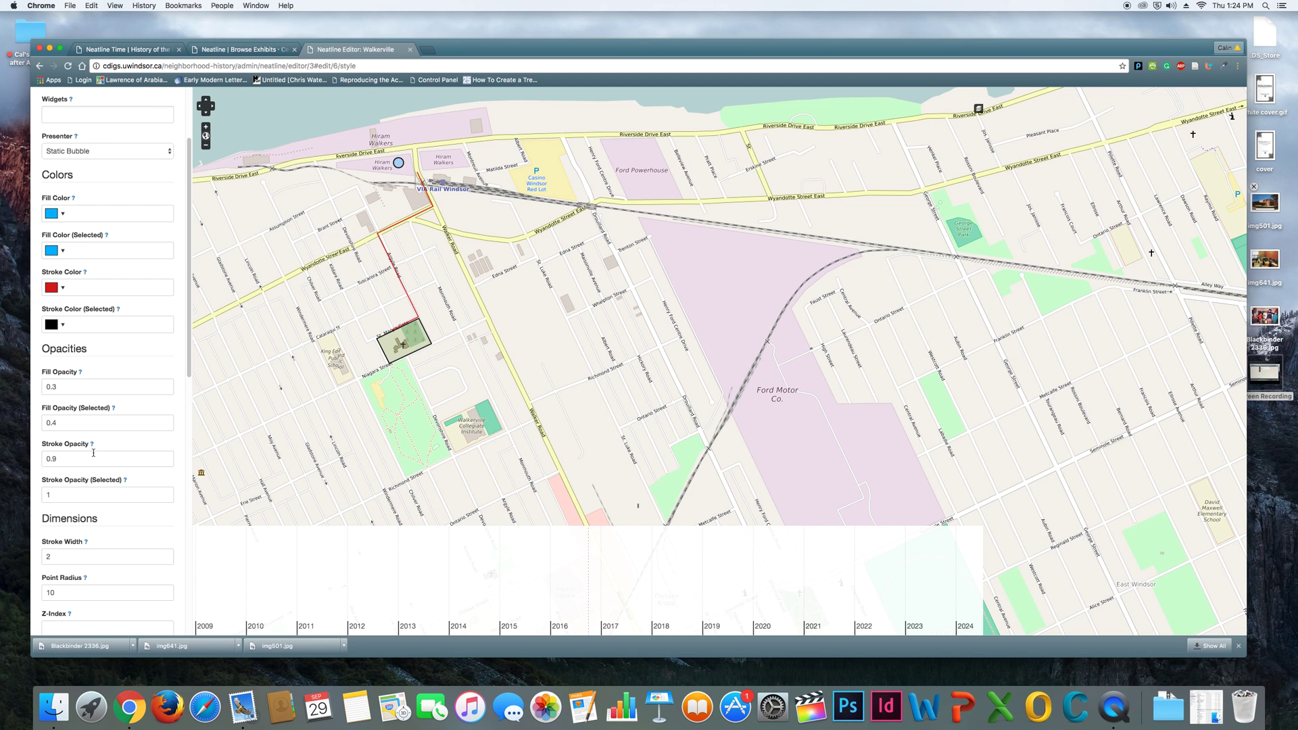
pyautogui.scroll(-1, 93, 453)
pyautogui.scroll(-10, 93, 453)
pyautogui.scroll(5, 93, 452)
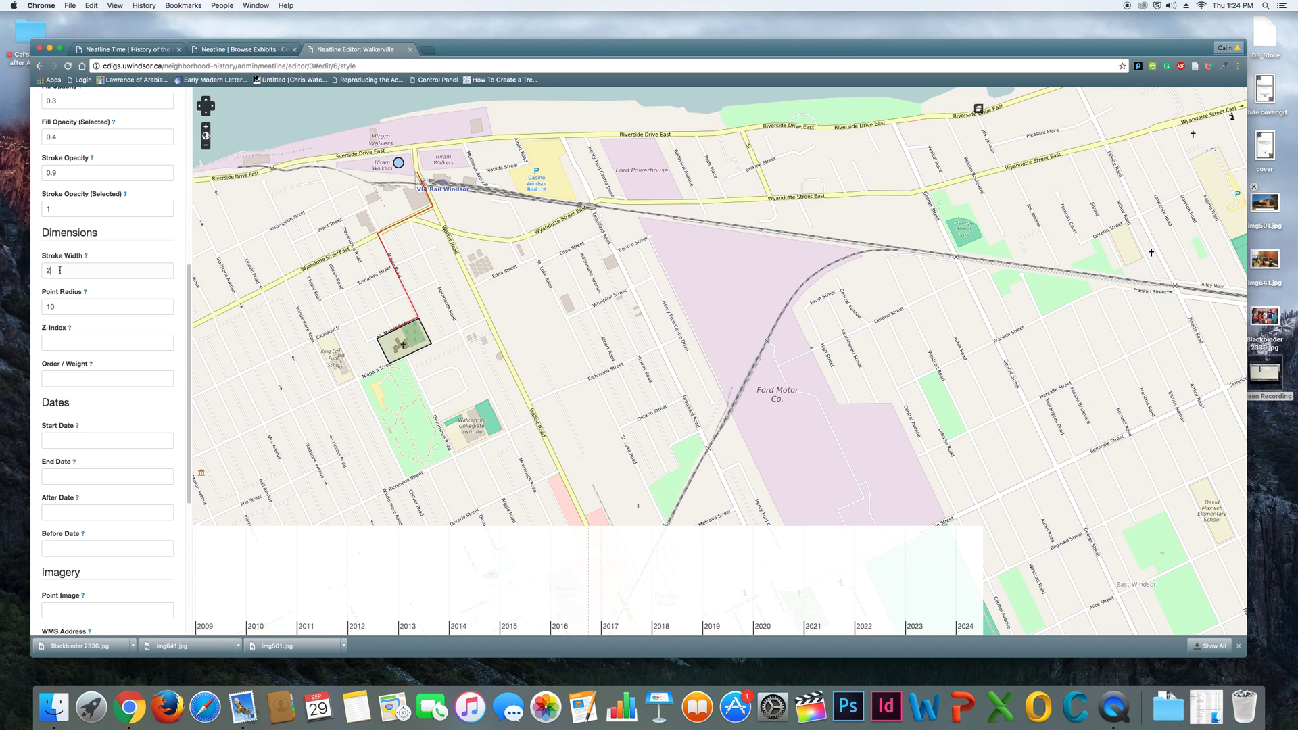
pyautogui.doubleClick(115, 272)
pyautogui.write('4')
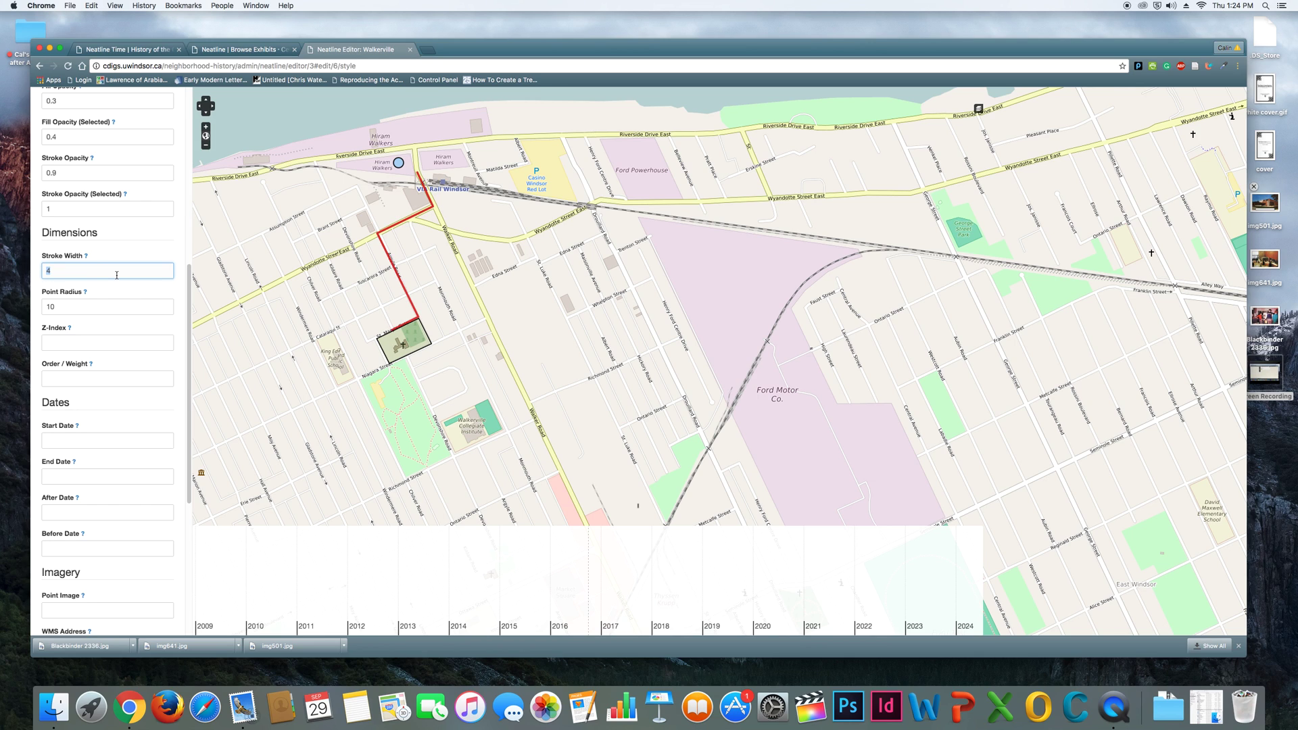
pyautogui.write('5')
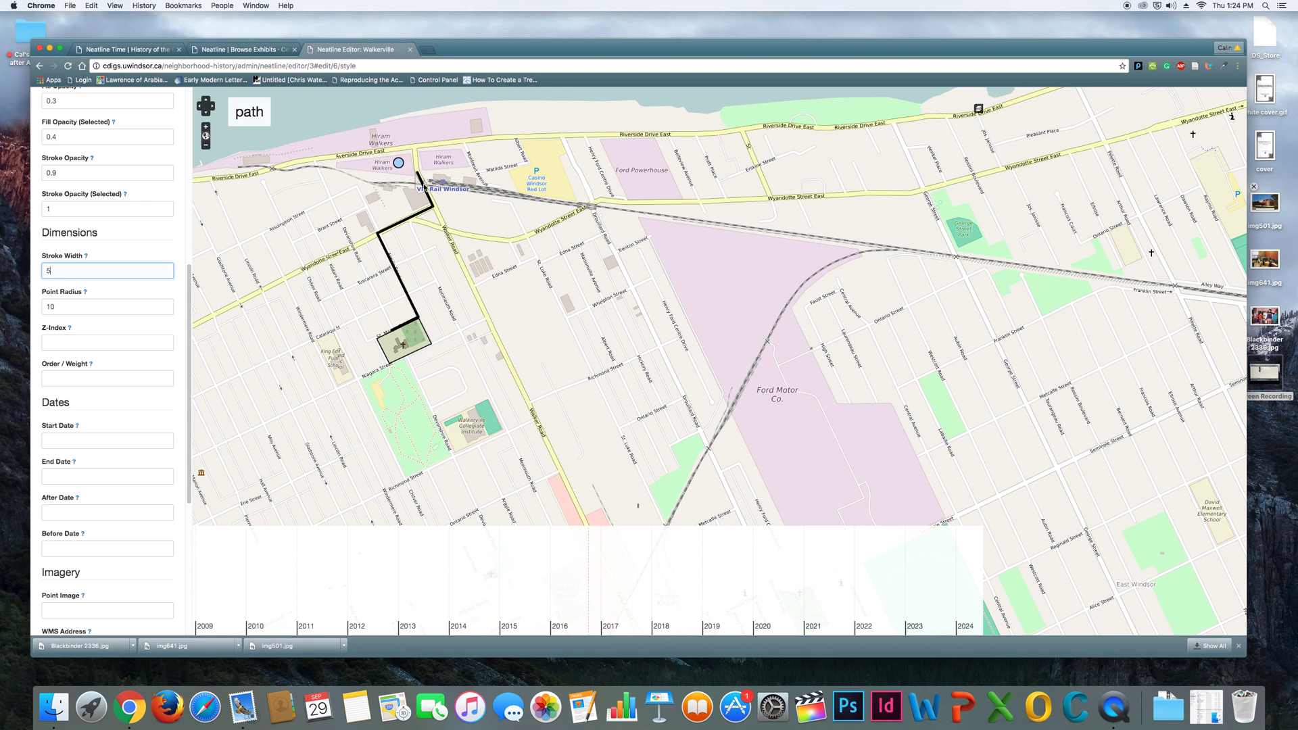
pyautogui.scroll(-5, 108, 406)
pyautogui.click(68, 612)
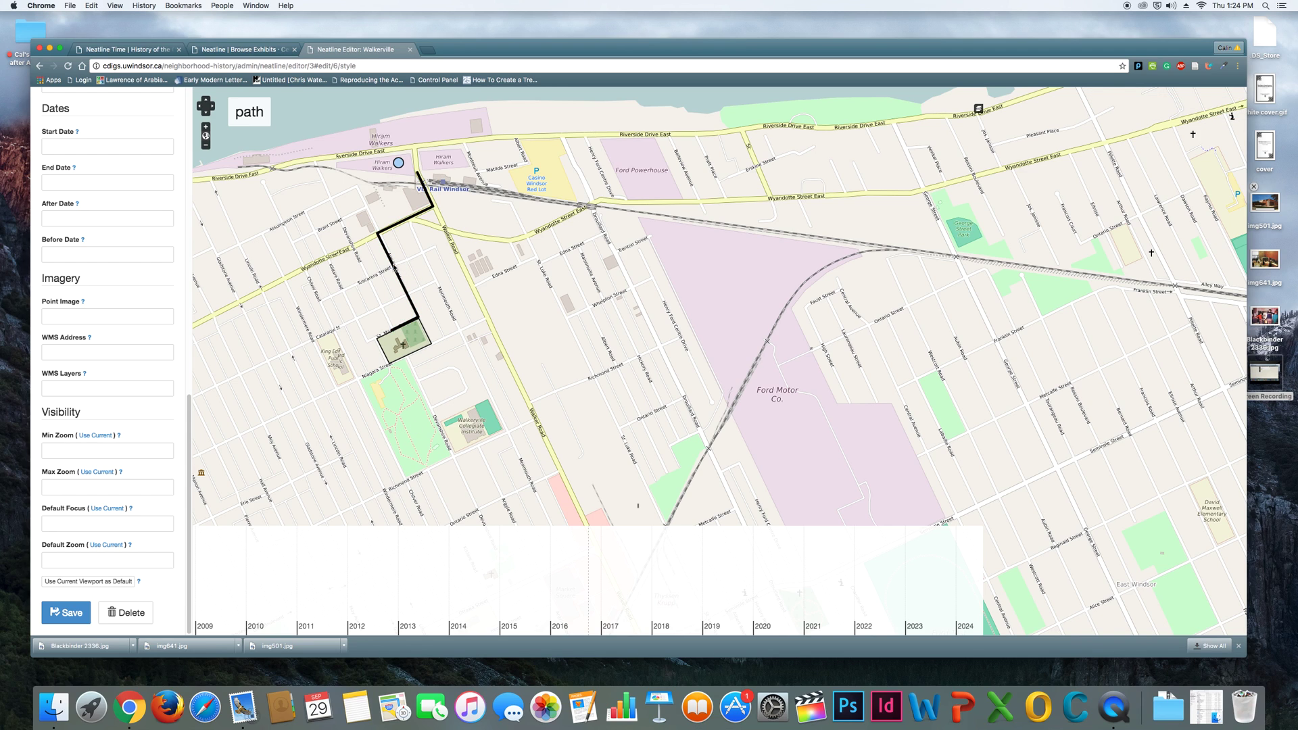
# Step: Preview the path's description popup, then leave its editor for the Walkerville records list
pyautogui.click(394, 267)
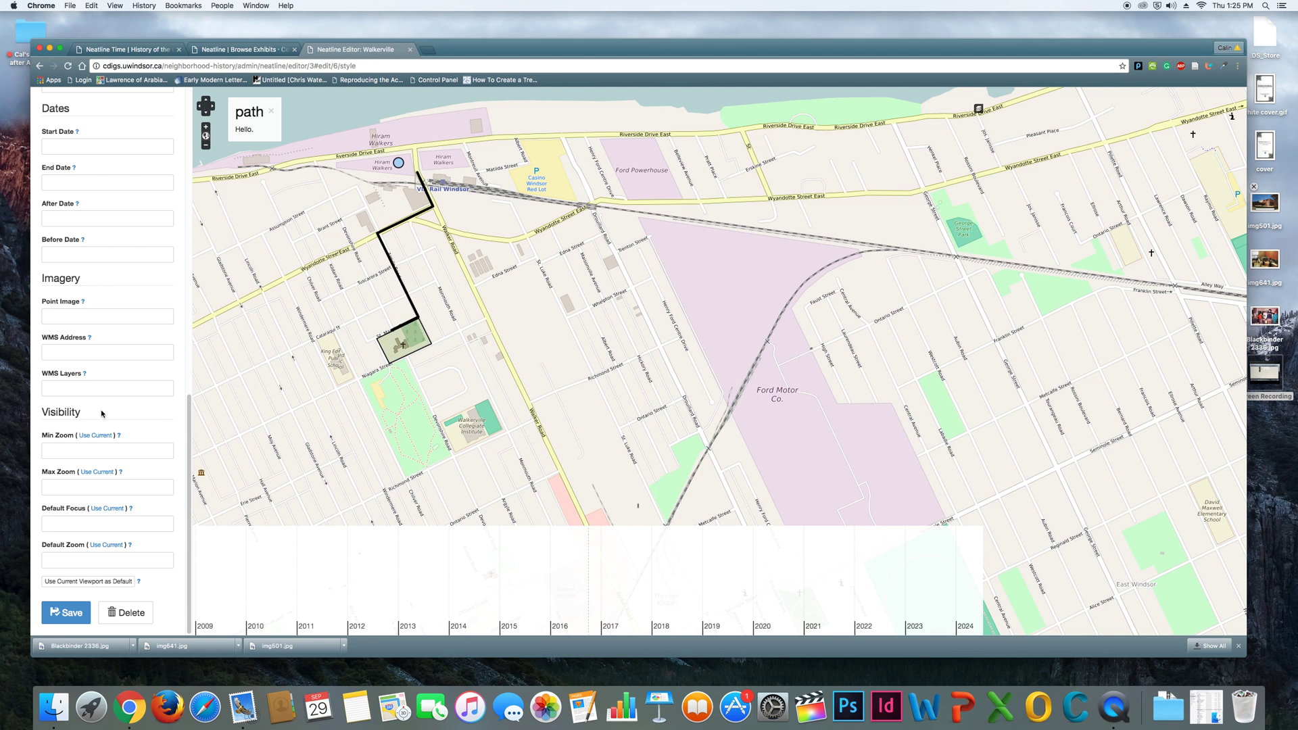
pyautogui.scroll(15, 103, 413)
pyautogui.click(167, 104)
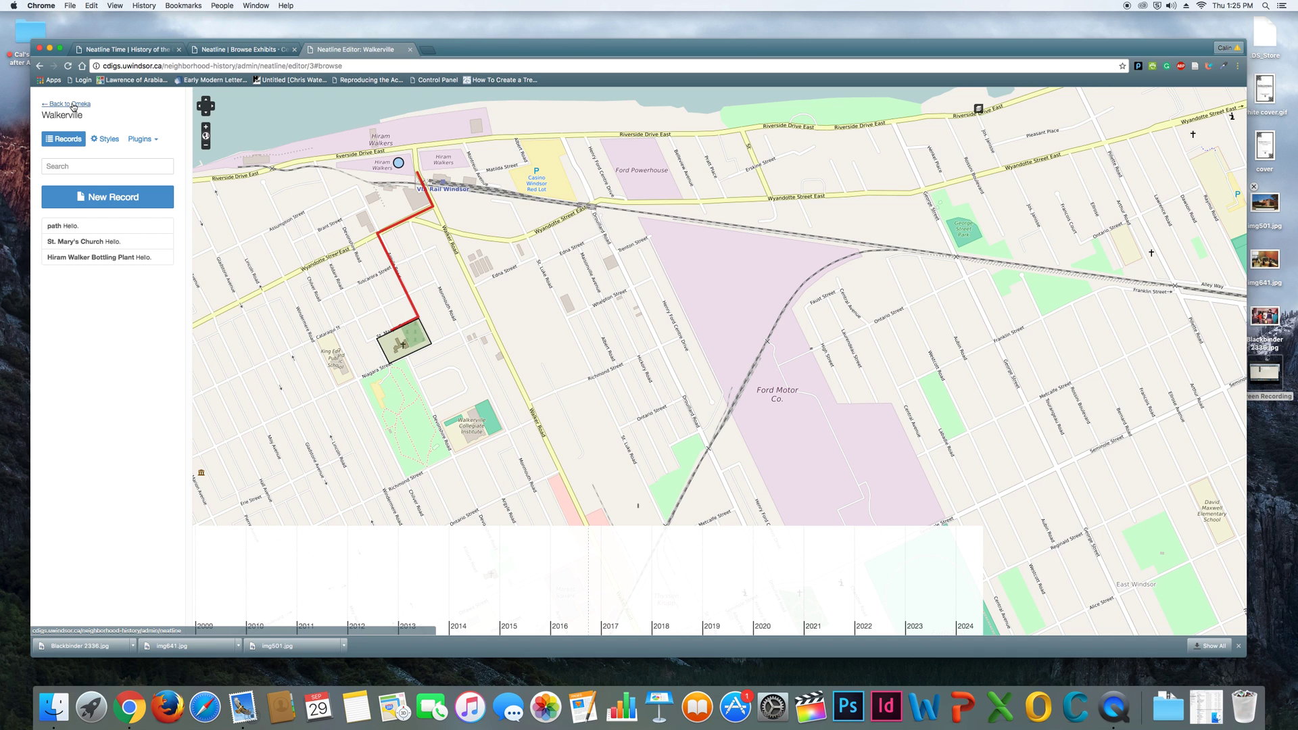
# Step: Open the Walkerville exhibit's public page and centre its map on the exhibit's records
pyautogui.click(73, 106)
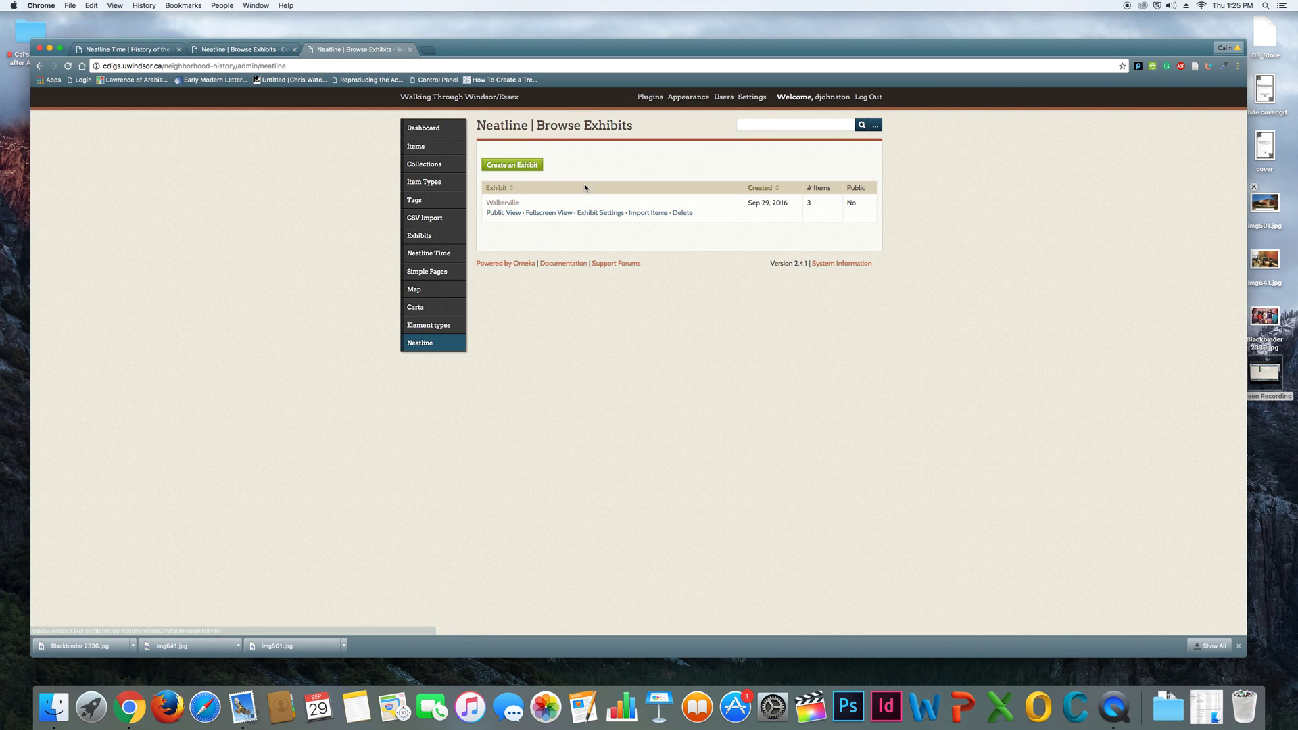
pyautogui.click(504, 213)
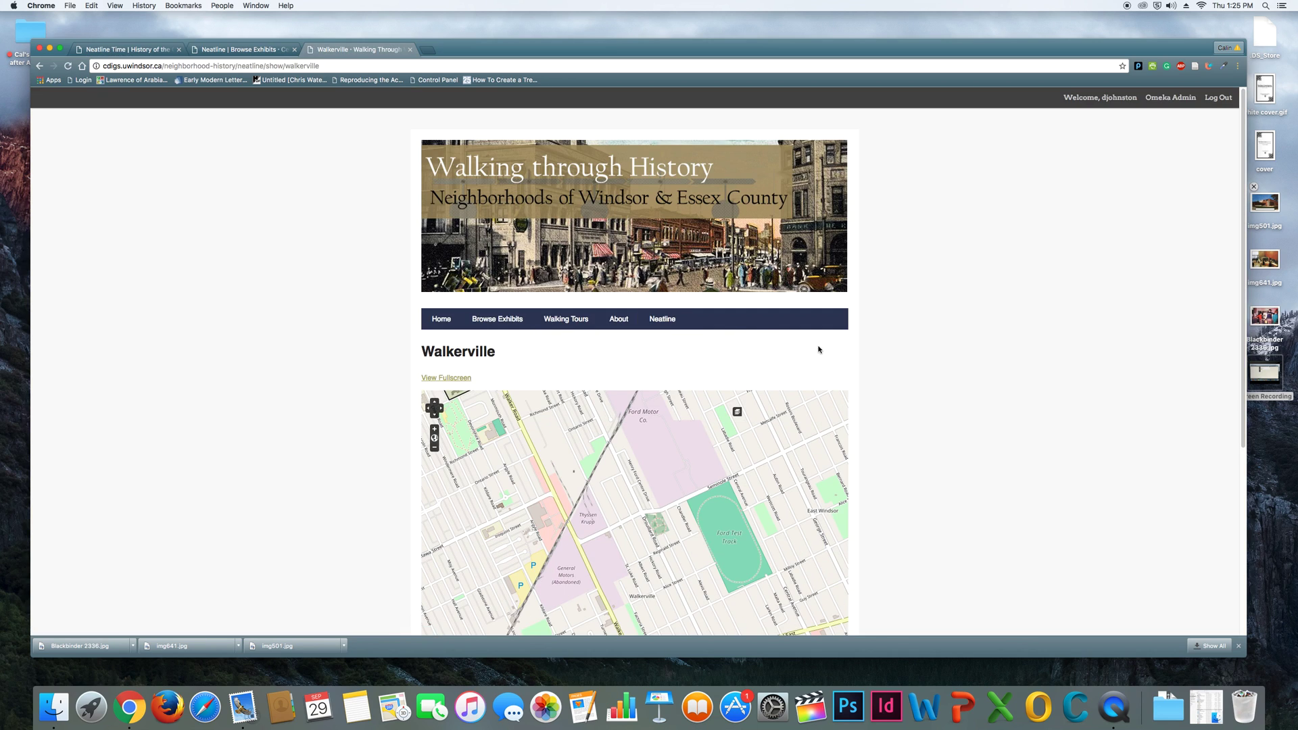
pyautogui.scroll(-5, 774, 328)
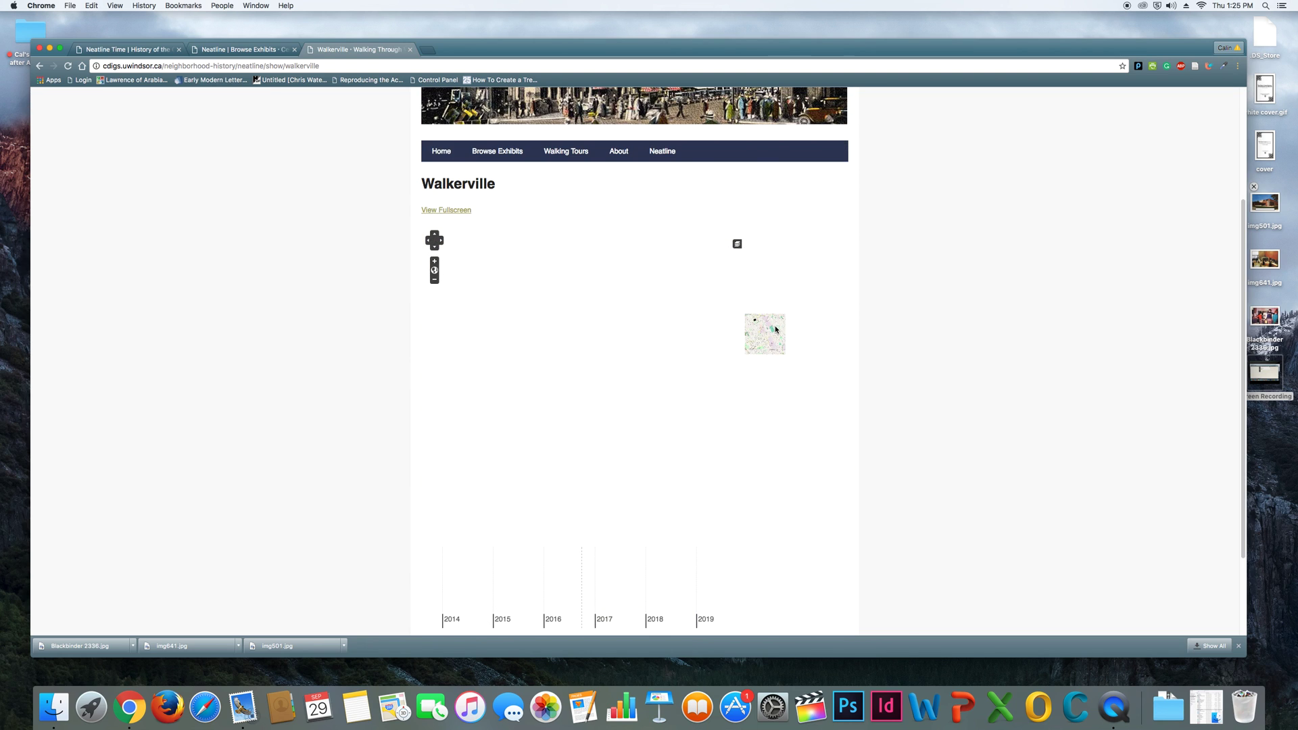
pyautogui.click(755, 314)
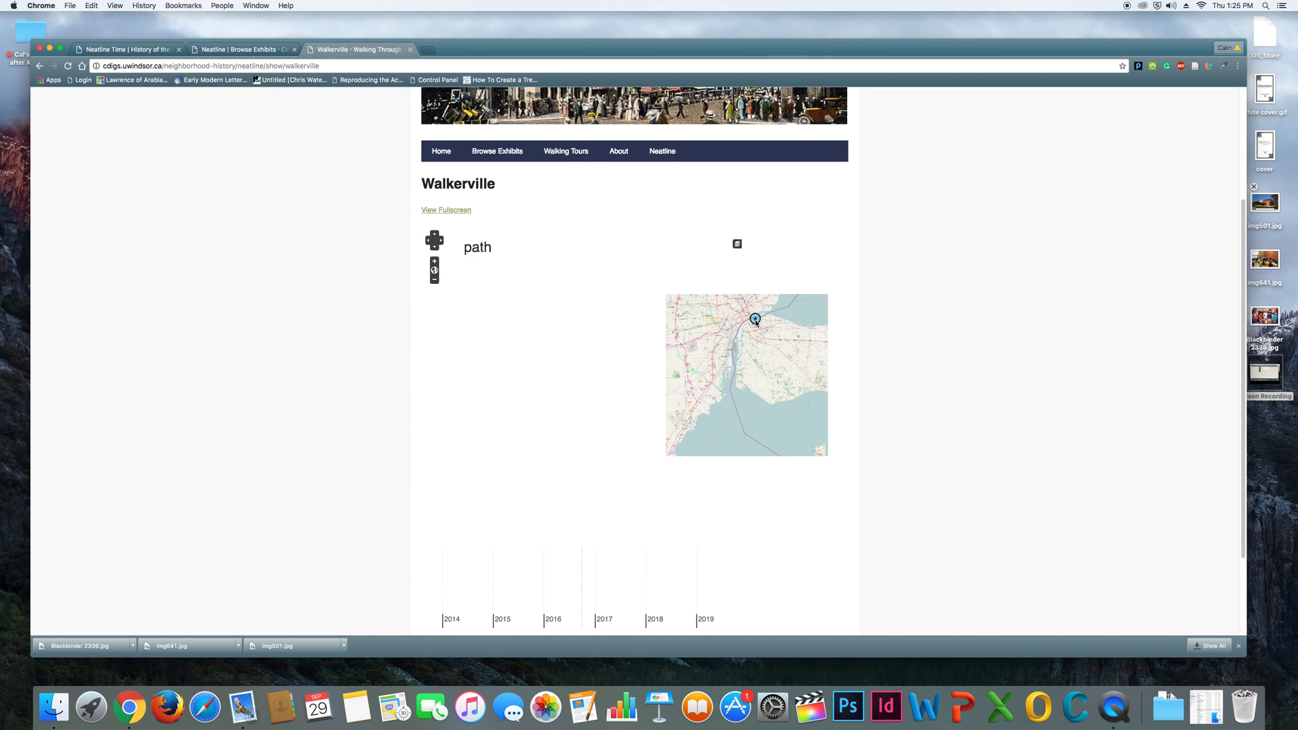
pyautogui.scroll(-3, 755, 318)
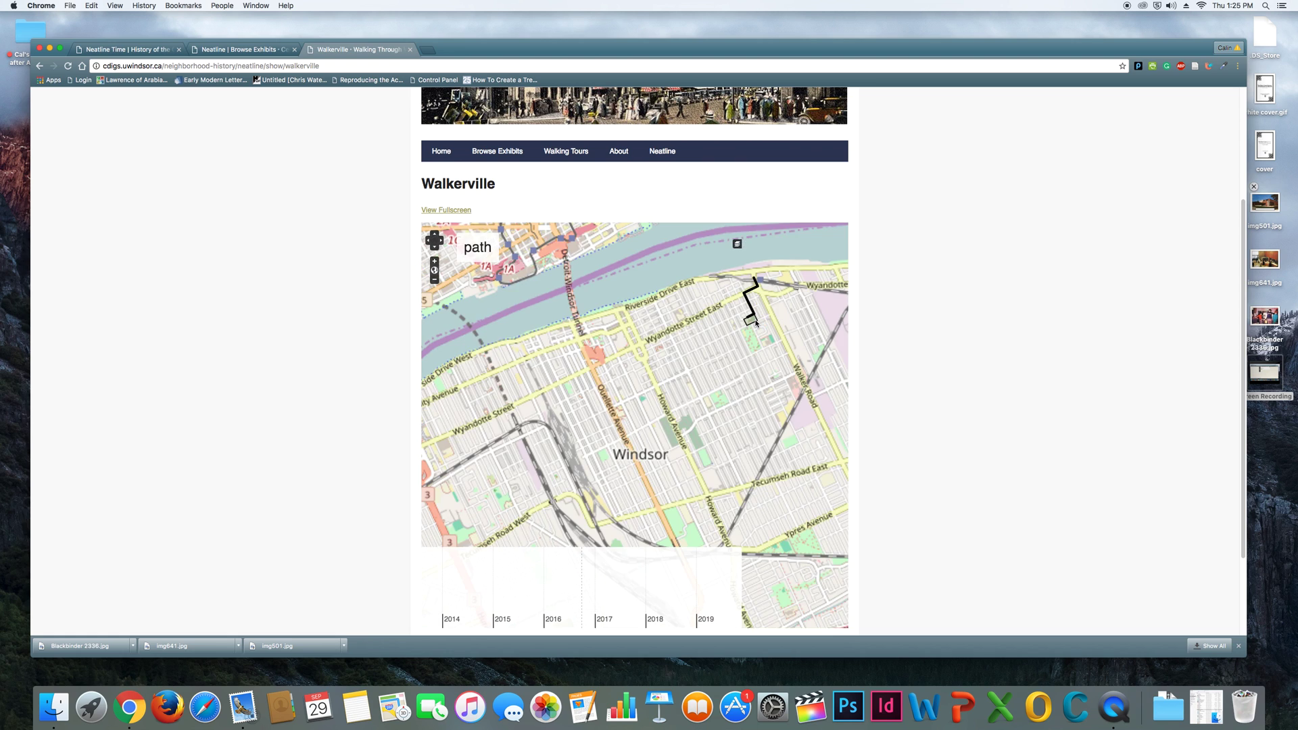
pyautogui.moveTo(679, 370); pyautogui.dragTo(646, 357)
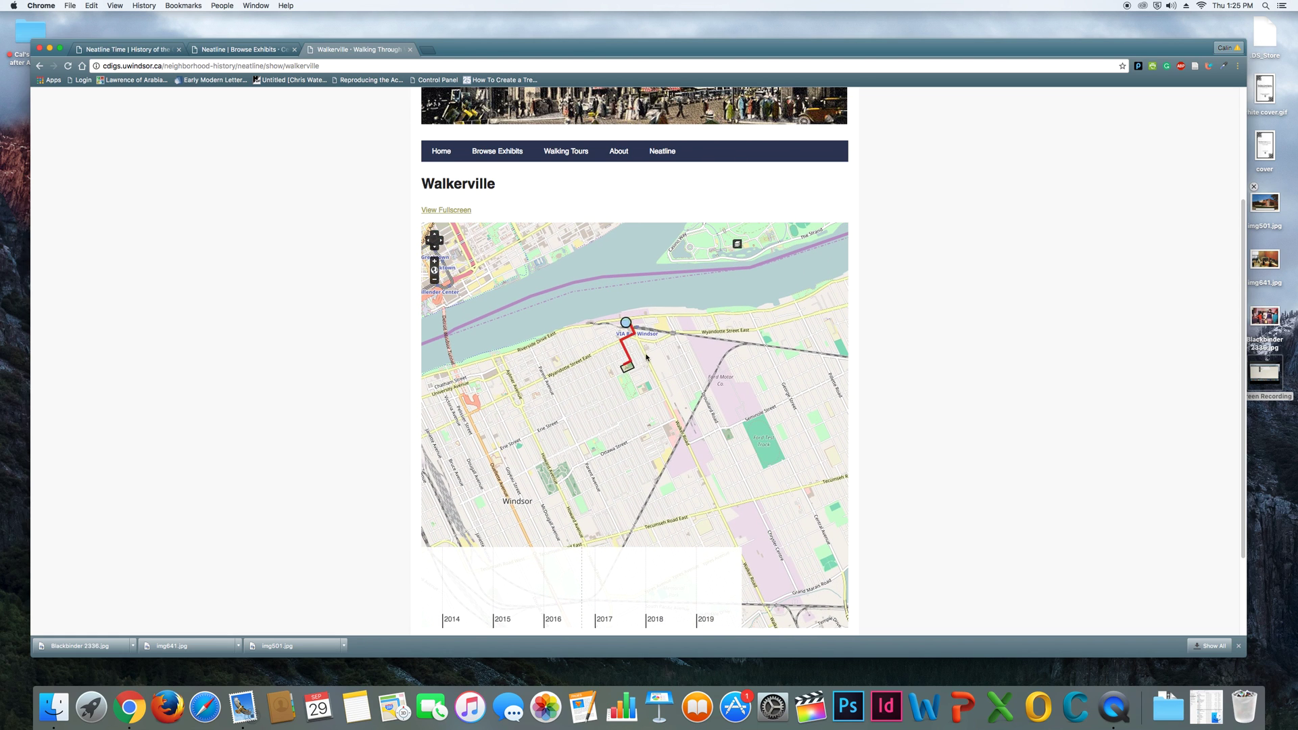
# Step: Check the Hiram Walker Bottling Plant, St. Mary's Church and path popups, then go fullscreen
pyautogui.click(627, 326)
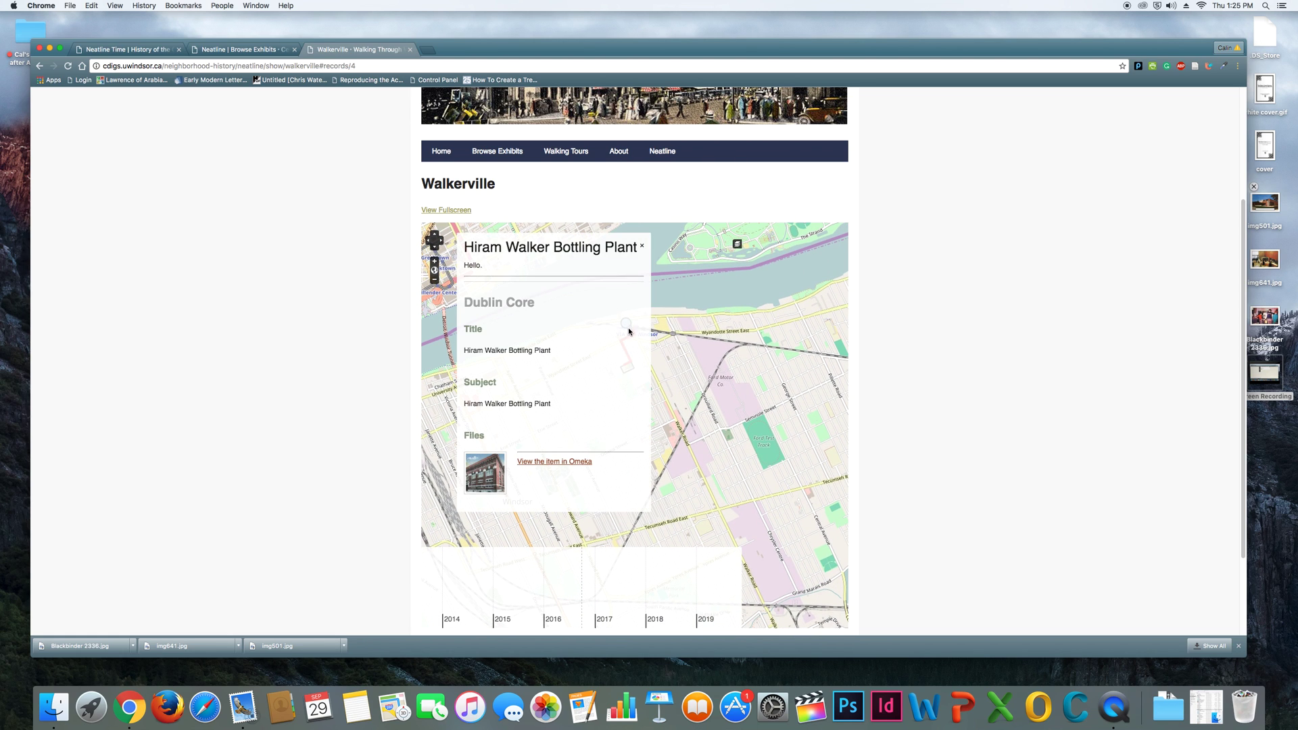
pyautogui.click(643, 248)
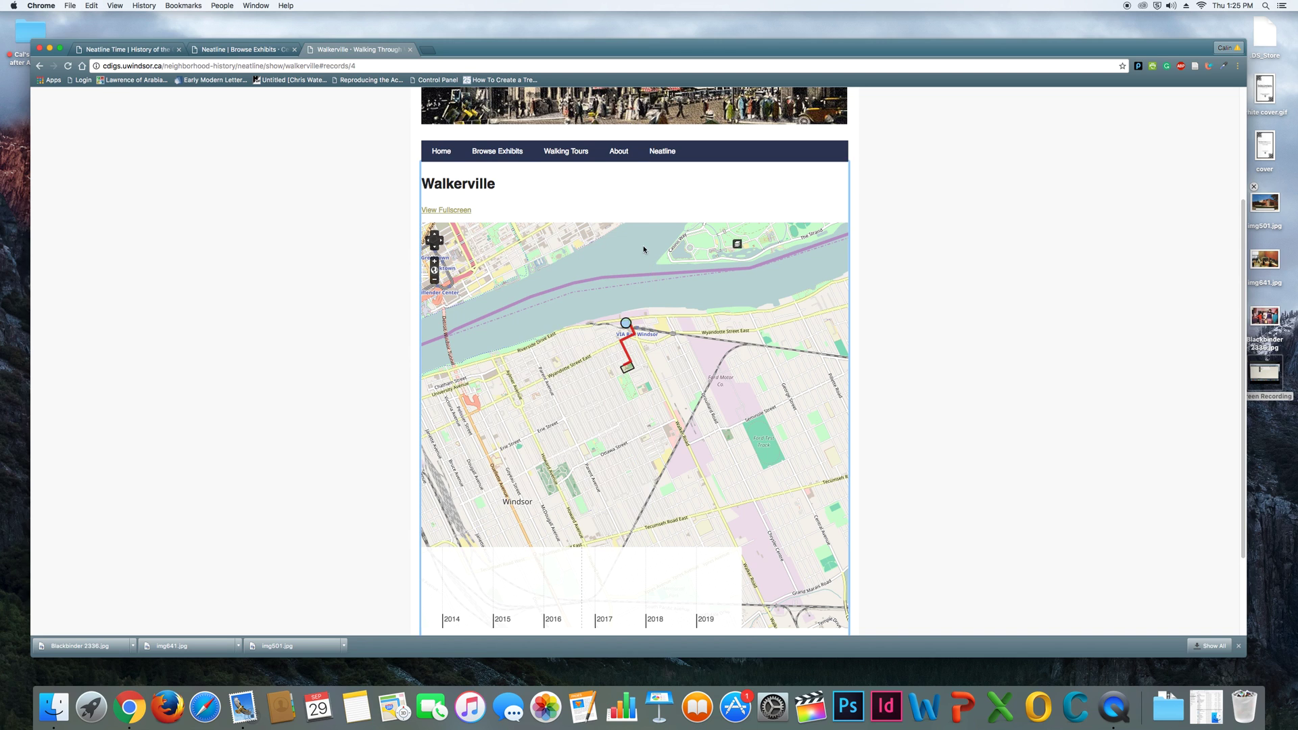
pyautogui.click(628, 367)
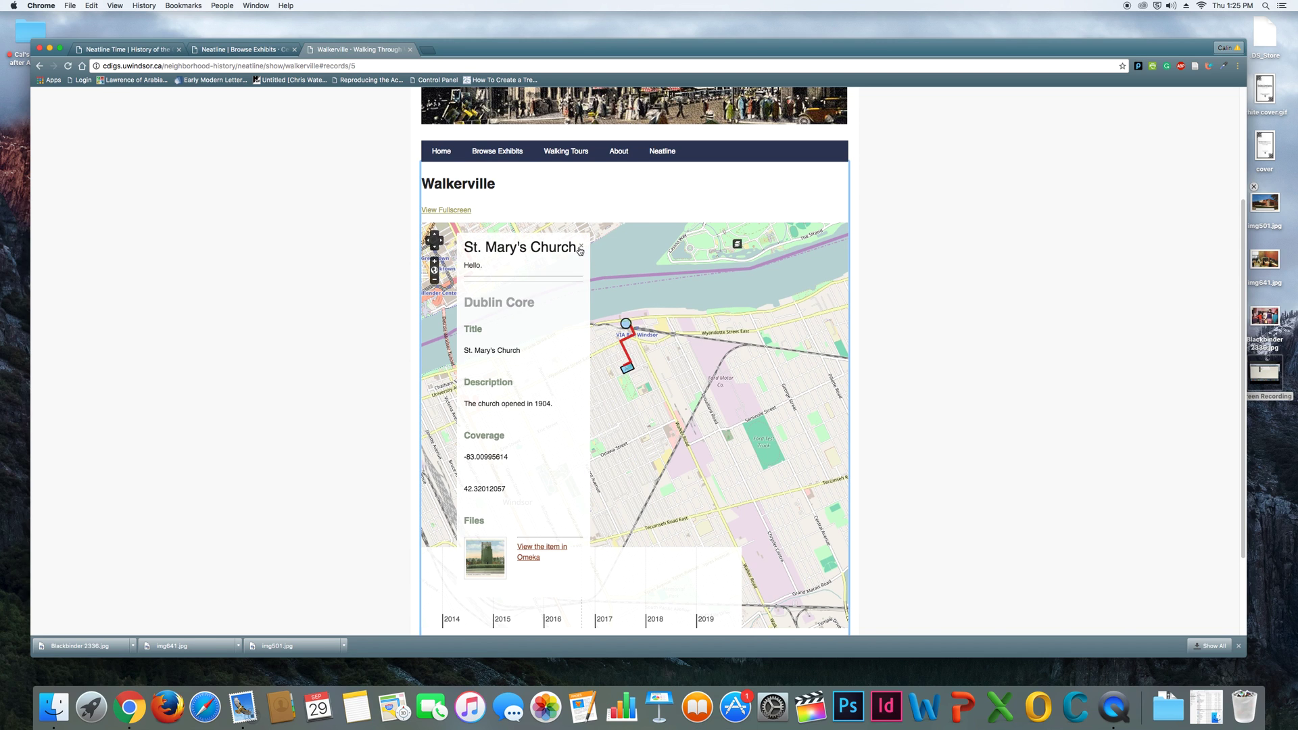
pyautogui.click(581, 246)
pyautogui.click(622, 343)
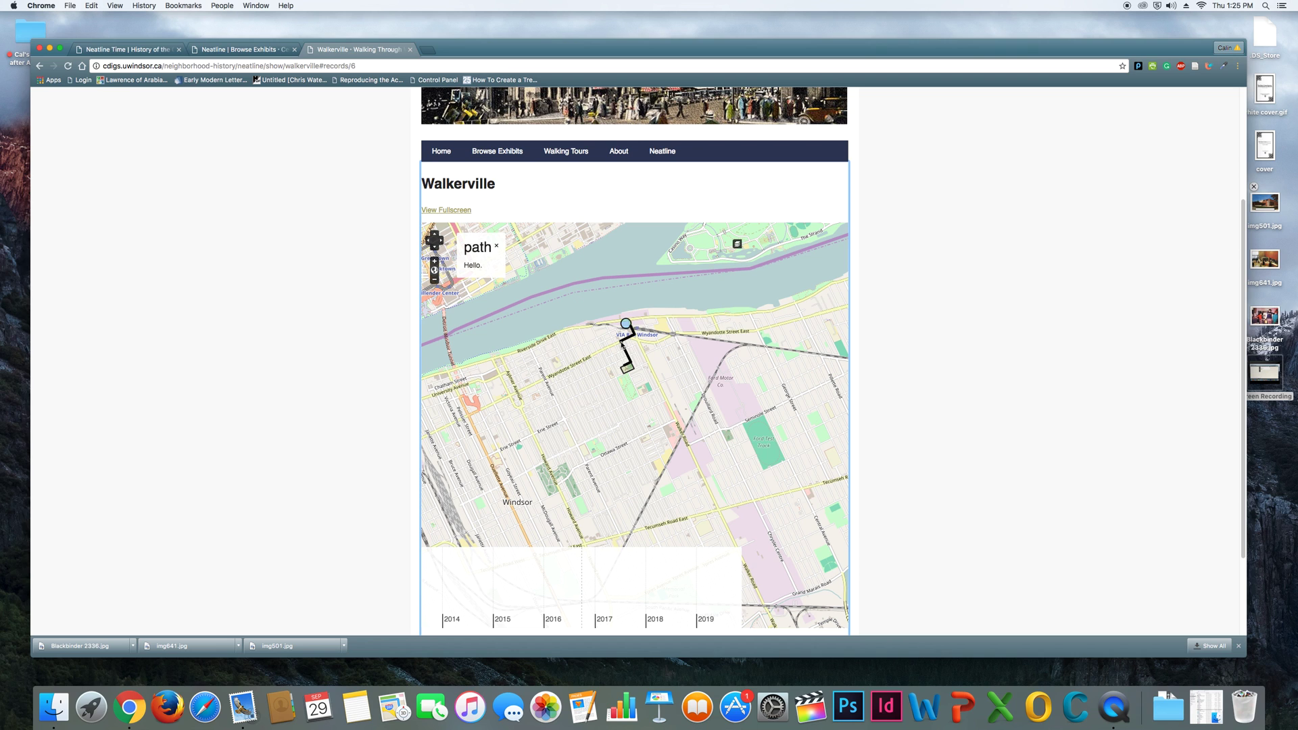
pyautogui.click(453, 210)
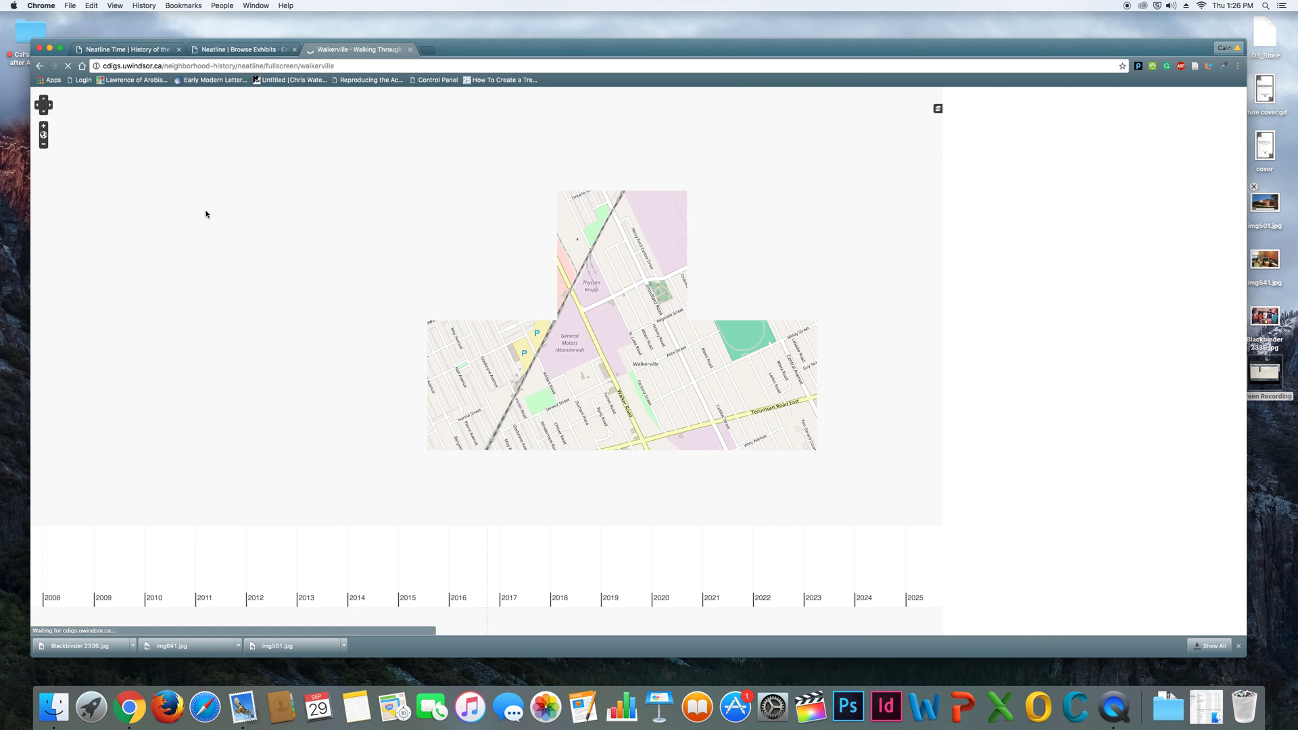
# Step: Pan the fullscreen map to centre the red path, church polygon and bottling plant point
pyautogui.moveTo(560, 191); pyautogui.dragTo(580, 355)
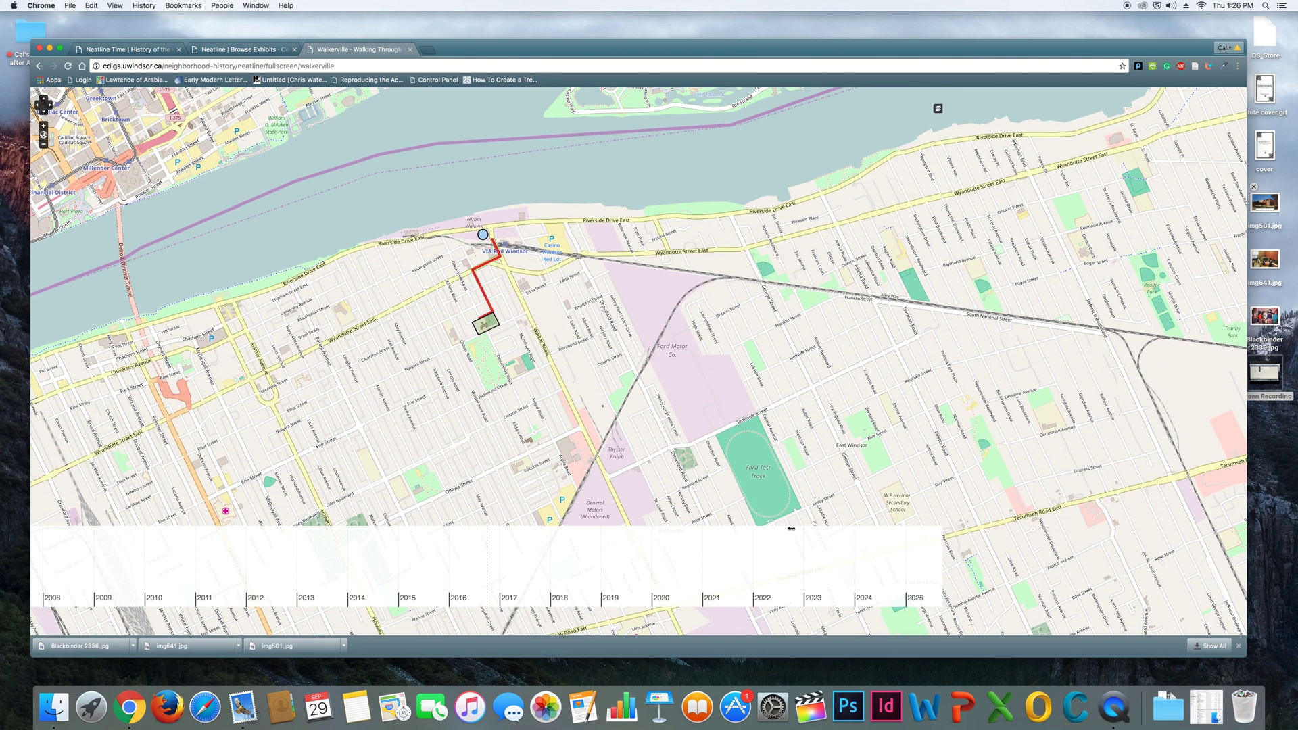
pyautogui.rightClick(1119, 719)
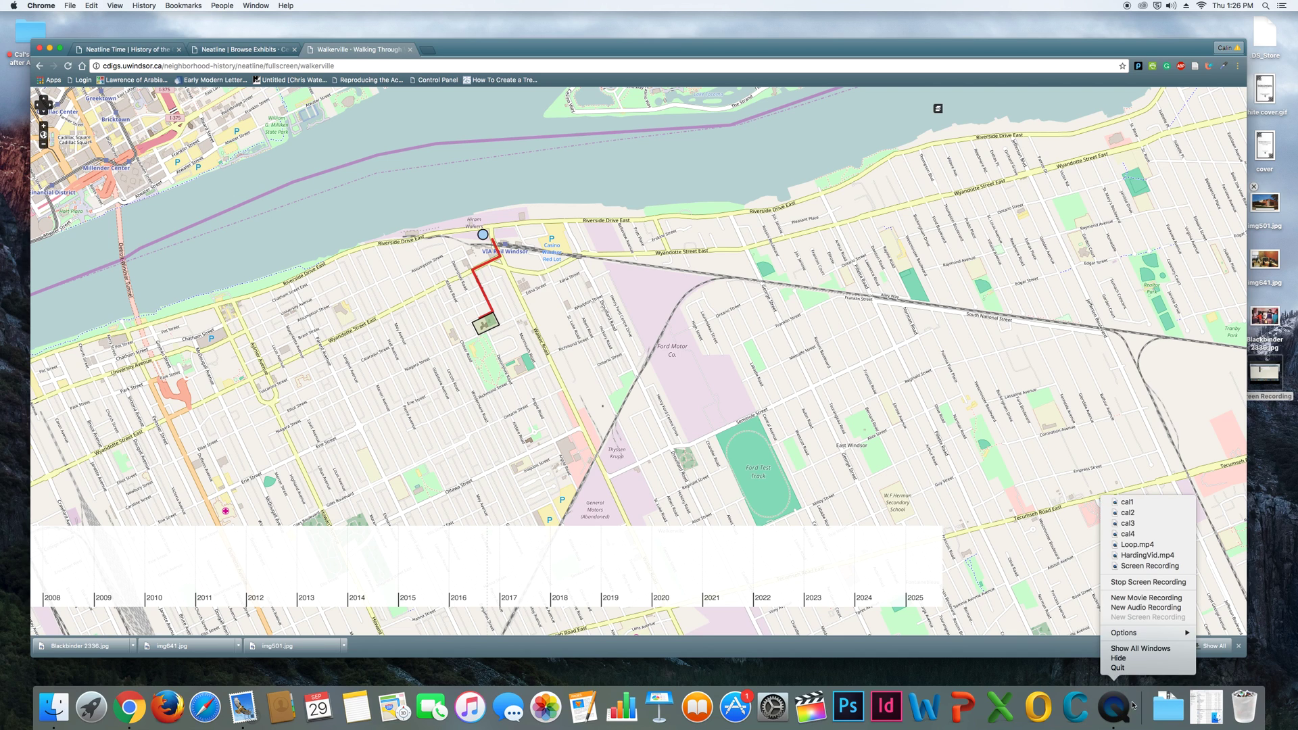
pyautogui.click(1133, 674)
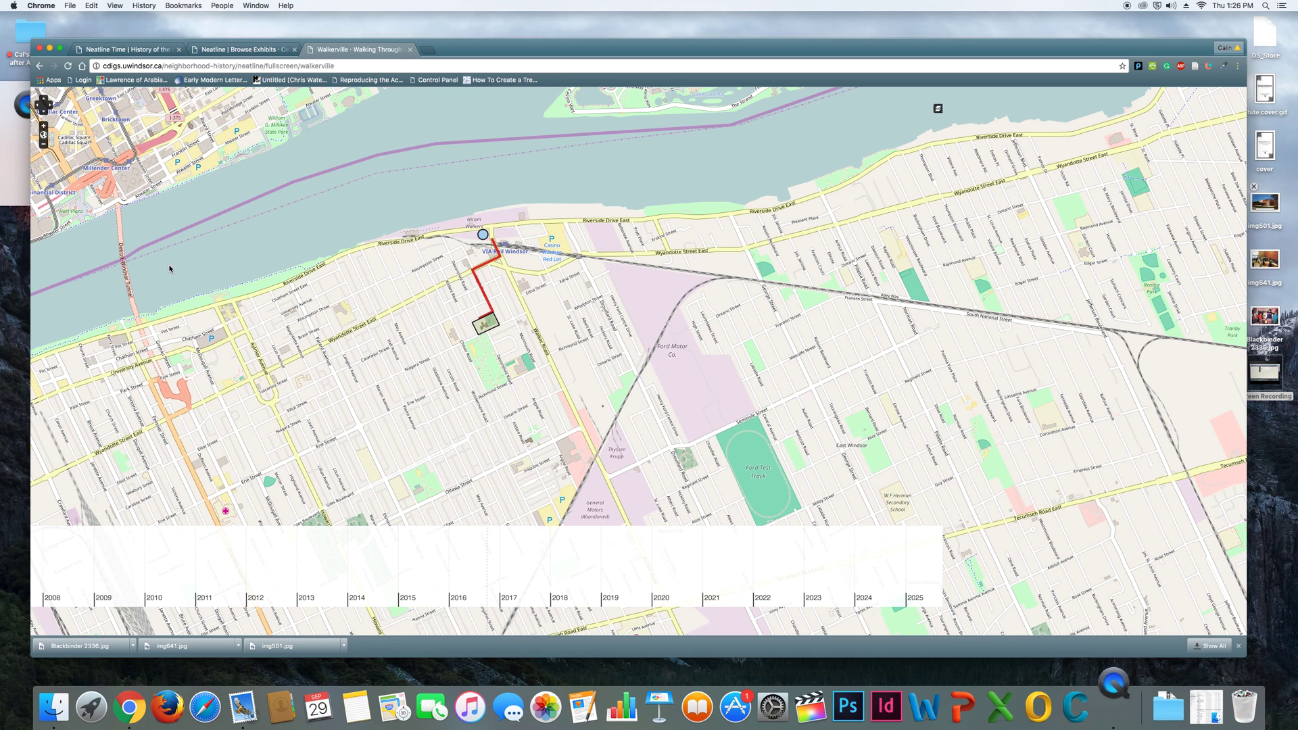